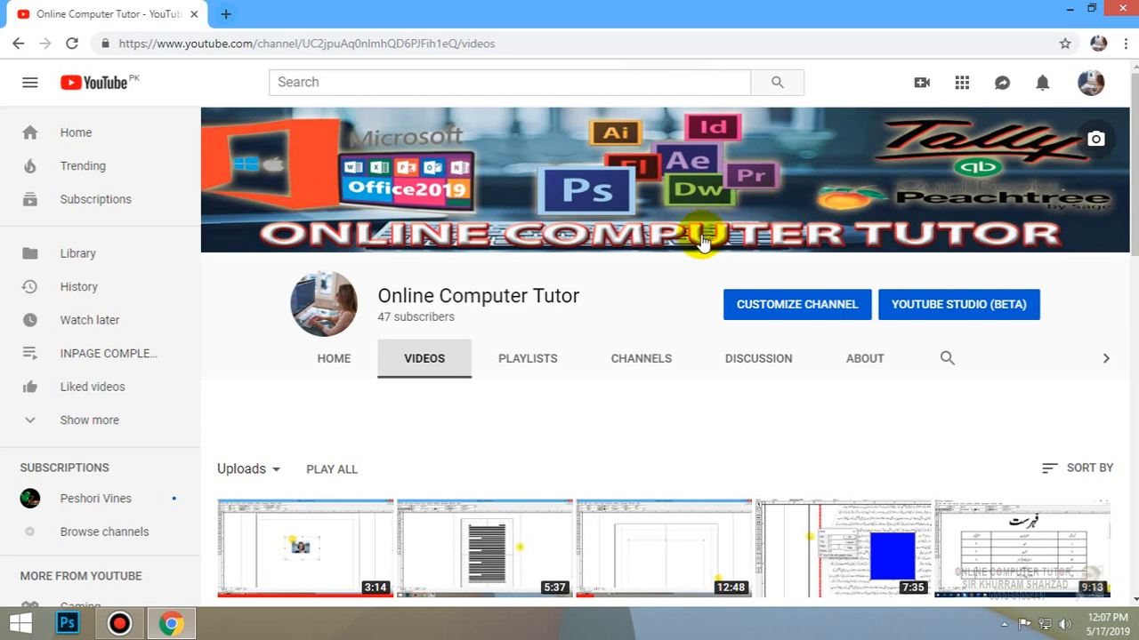
scroll(661, 311, "down", 1)
scroll(661, 312, "up", 1)
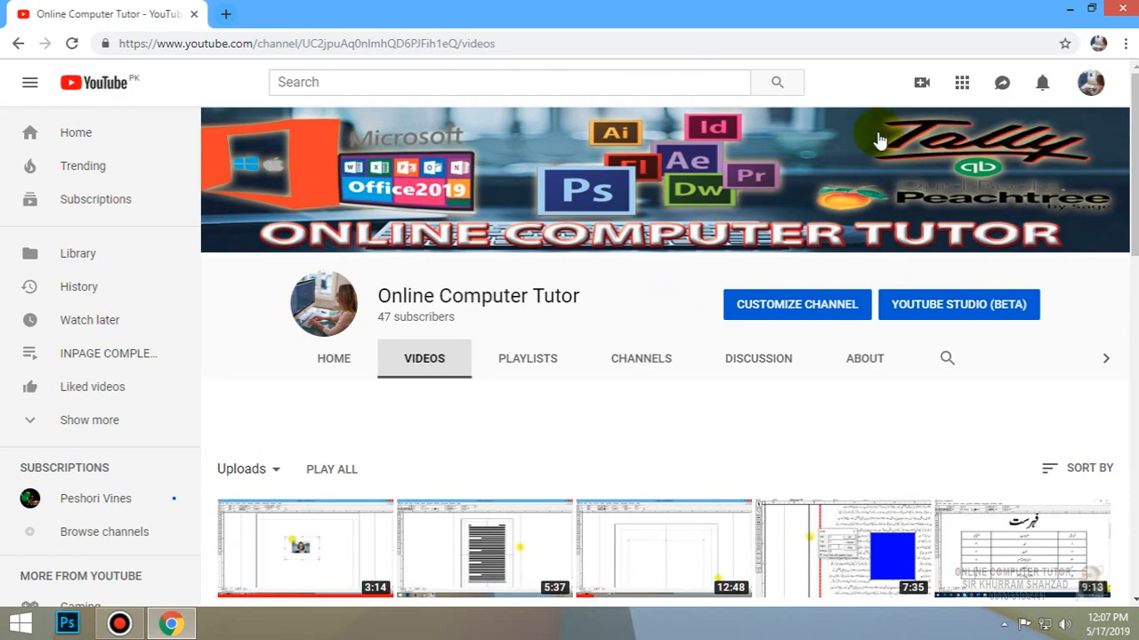
Minimize the browser and launch InPage from its desktop shortcut.
left_click(1069, 9)
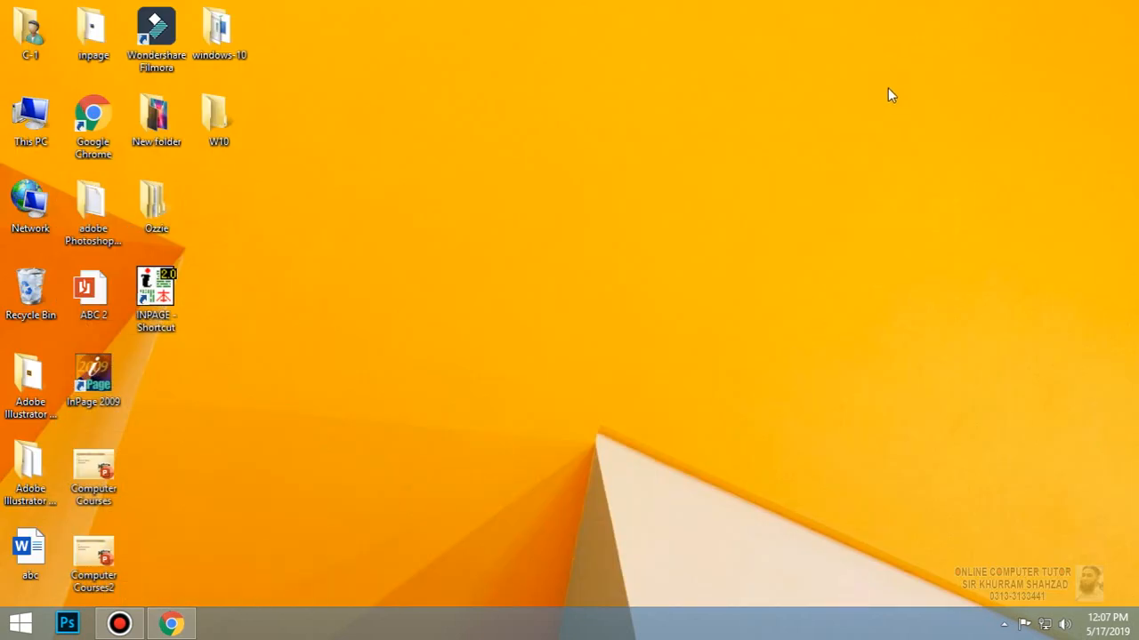
double_click(164, 302)
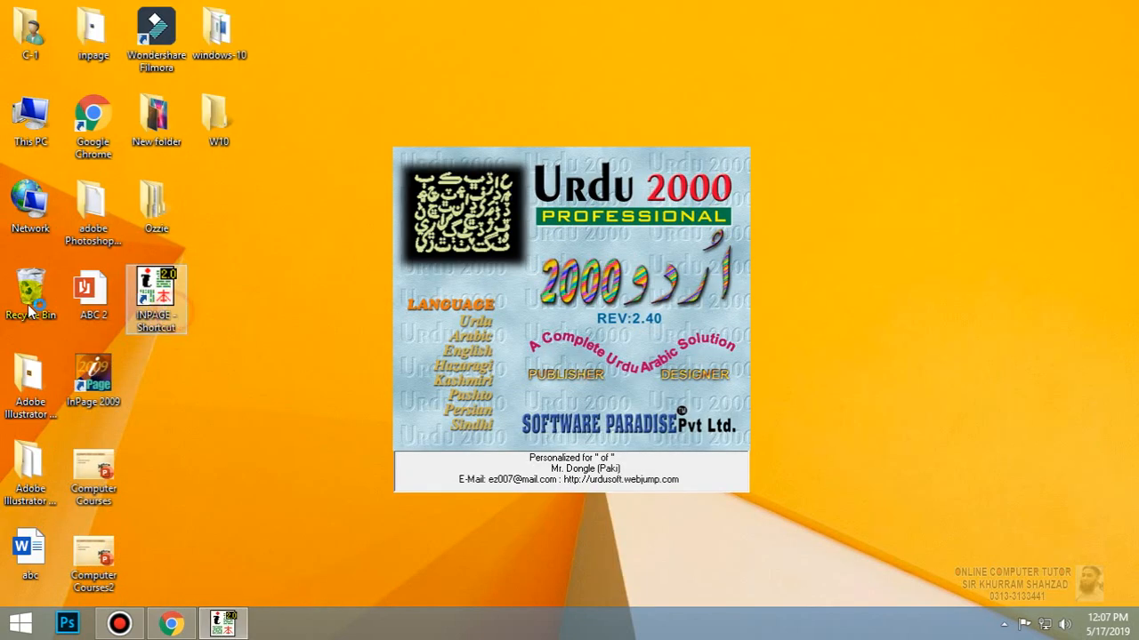
Empty the Recycle Bin, permanently deleting its contents.
right_click(25, 293)
left_click(50, 322)
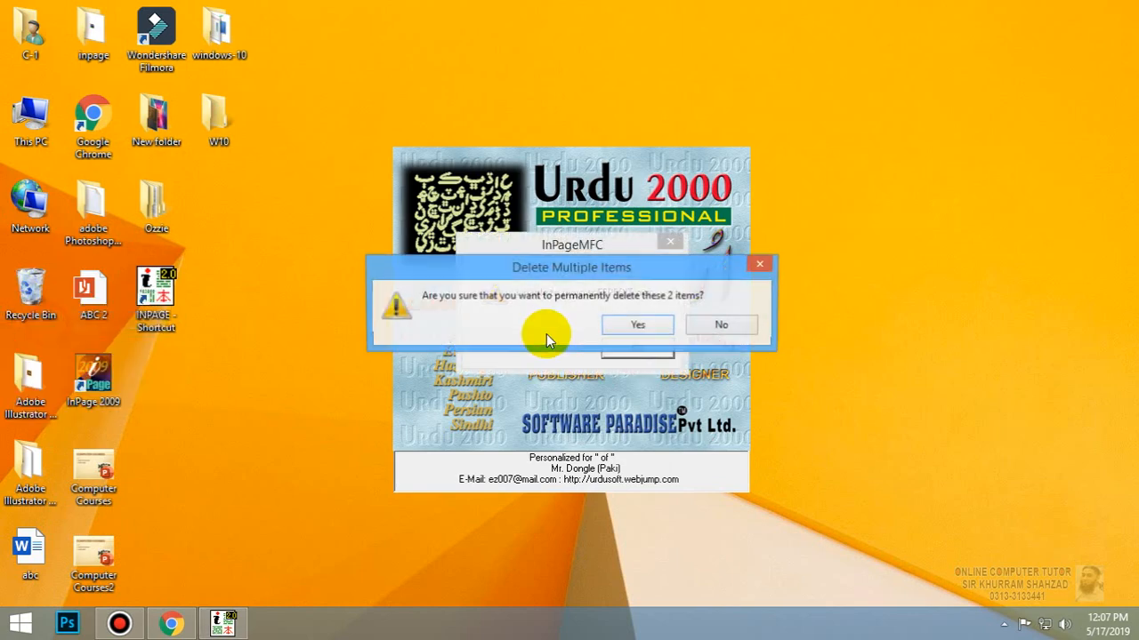
left_click(641, 324)
Dismiss the InPage startup message and create a new blank document.
left_click(649, 346)
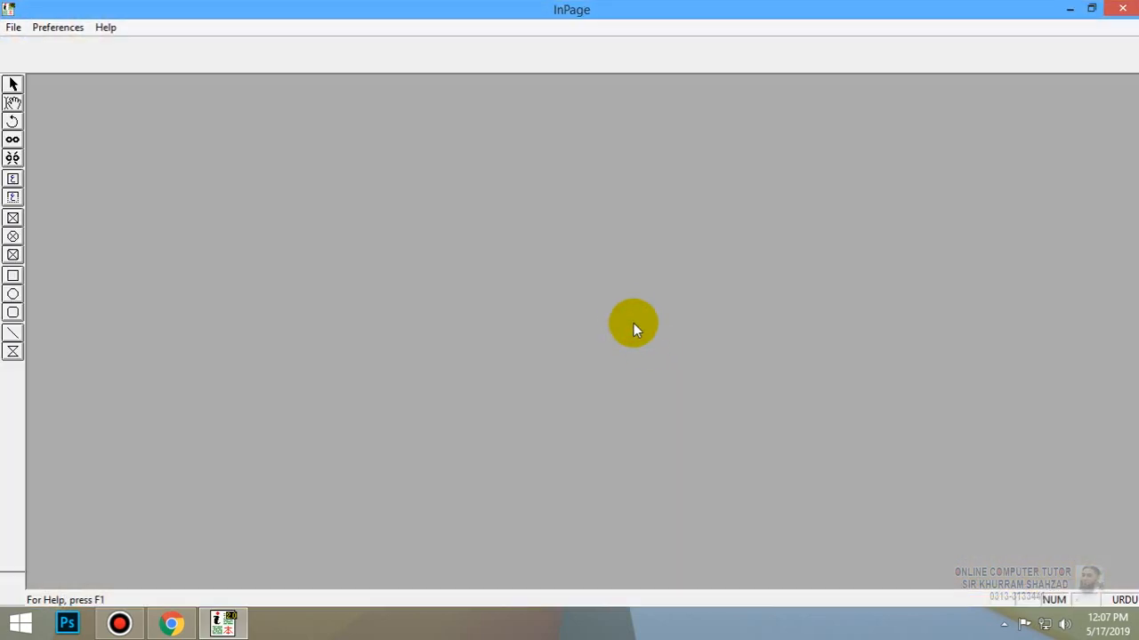
left_click(706, 253)
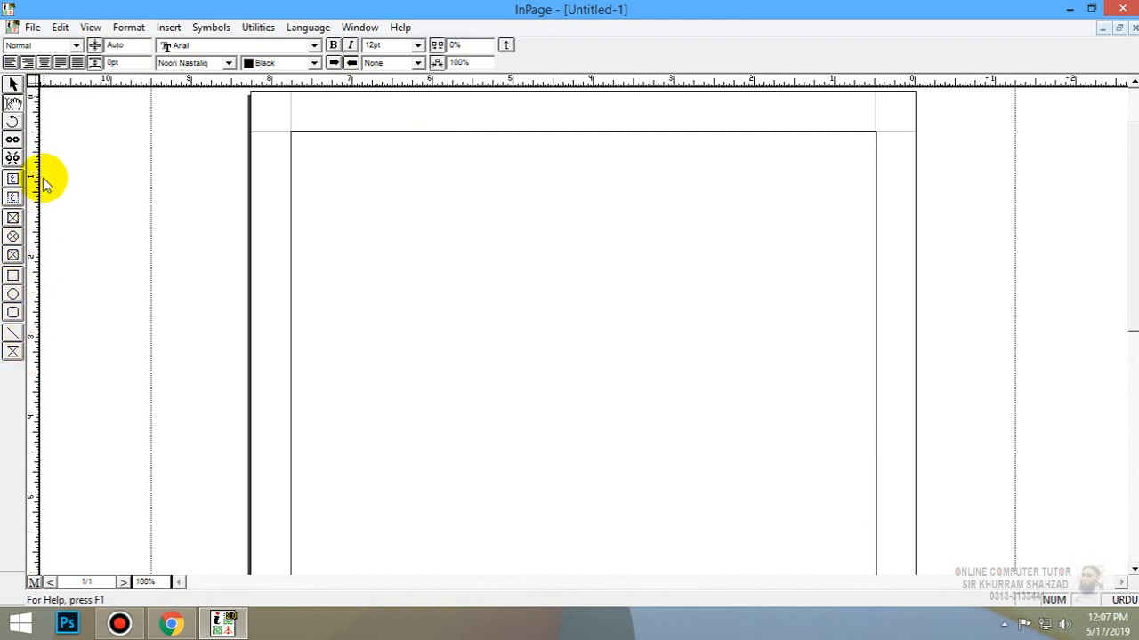
mouse_move(587, 8)
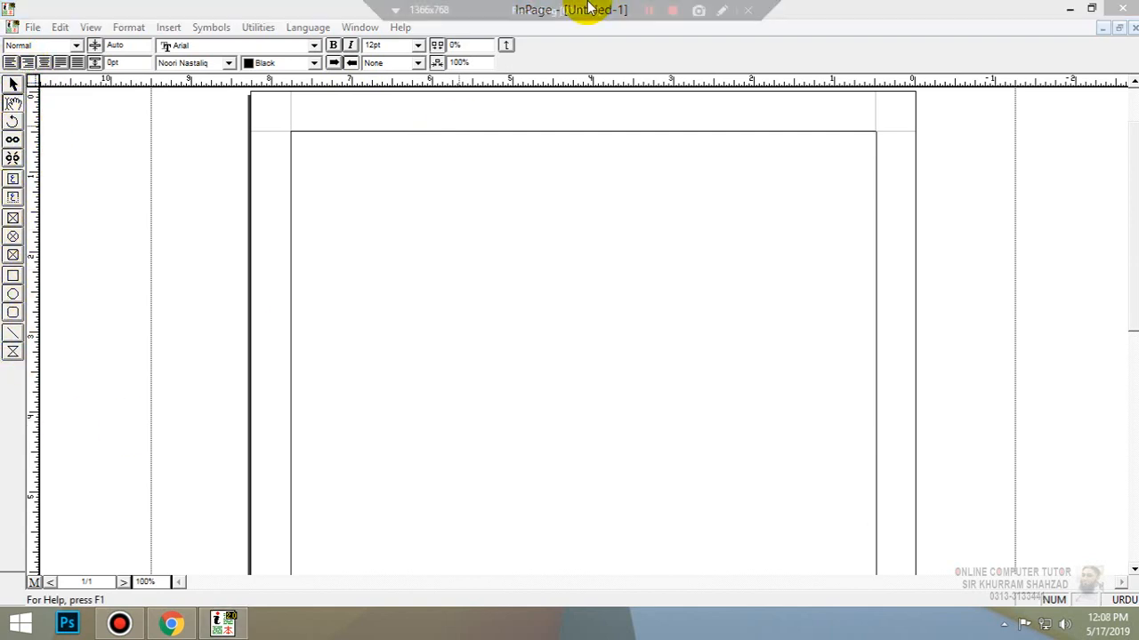
left_click(648, 10)
left_click(647, 11)
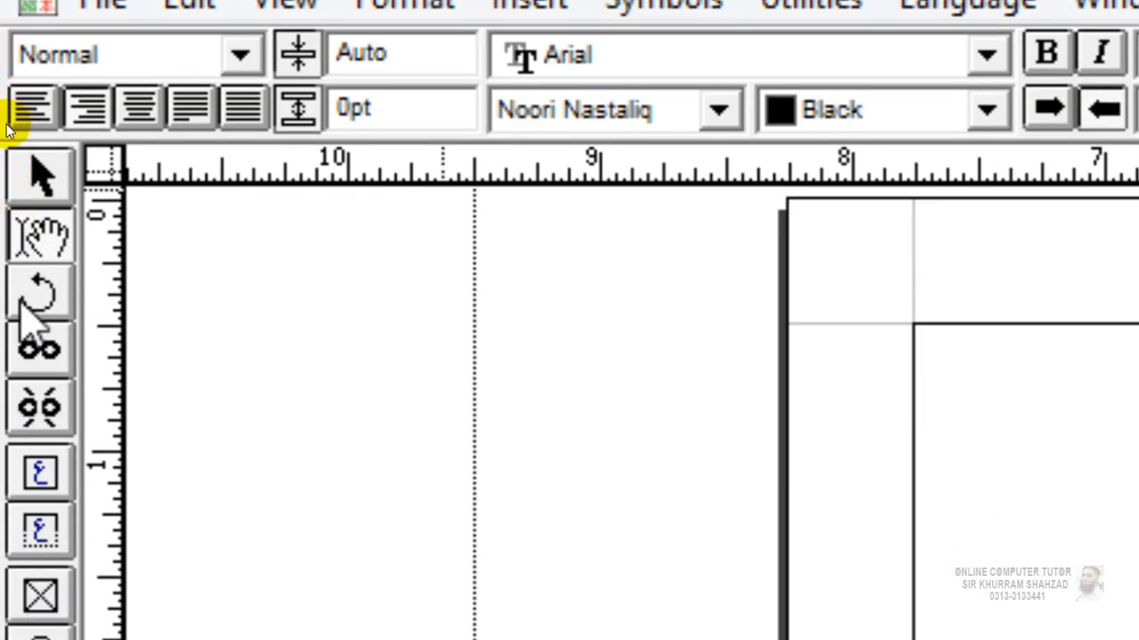
Examine the drawing toolbox by activating the rotate, link, text box and picture box tools one after another.
left_click(53, 299)
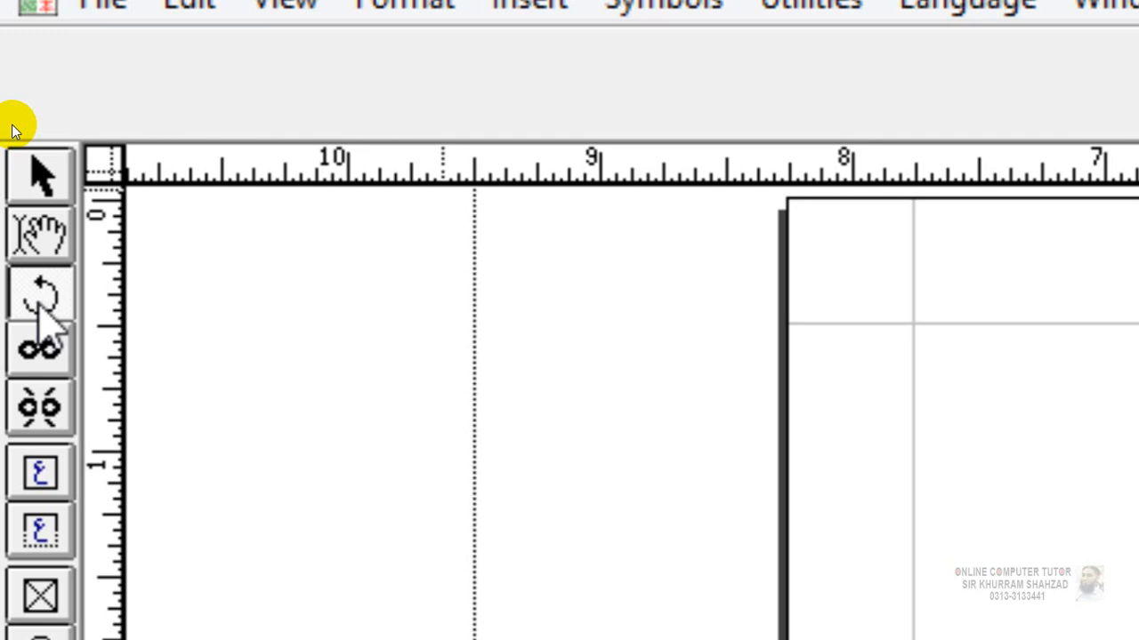
left_click(40, 354)
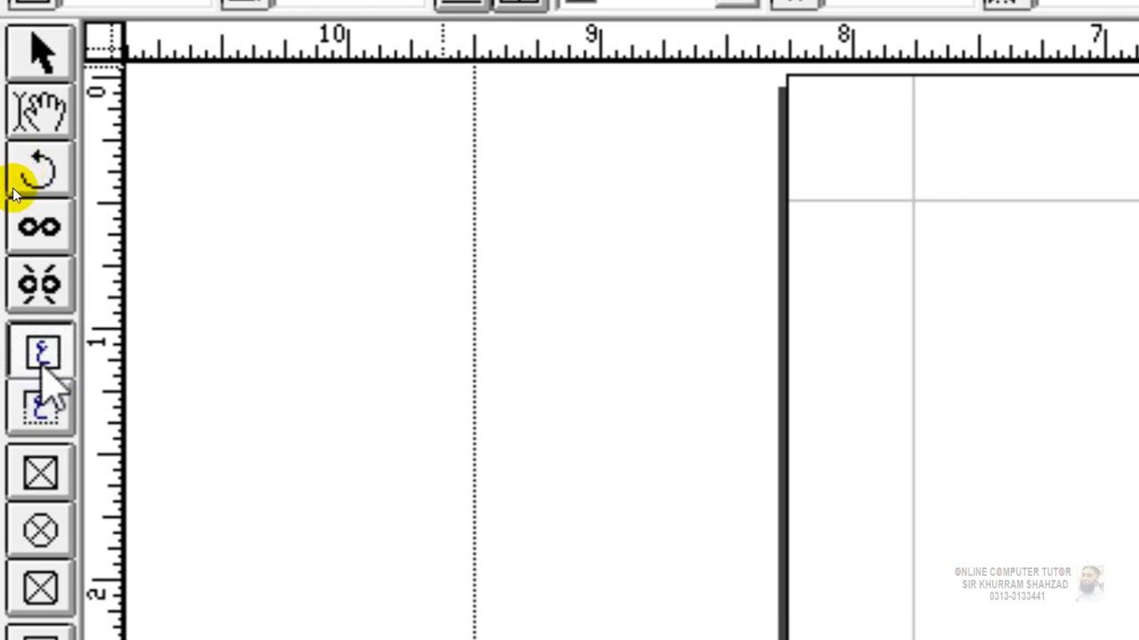
left_click(40, 418)
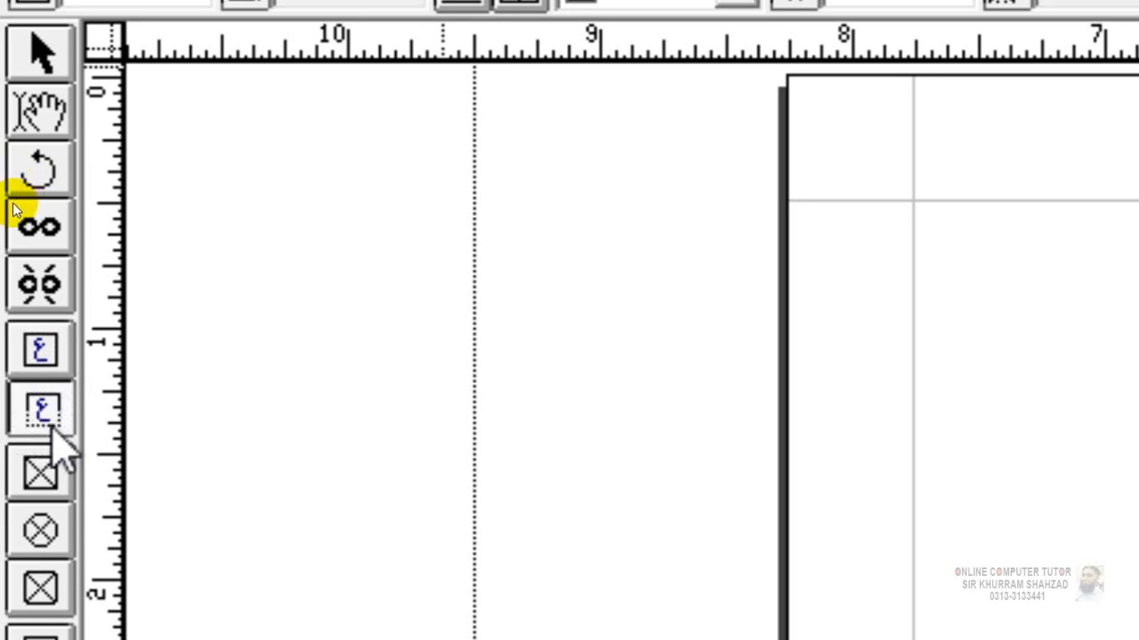
left_click(39, 351)
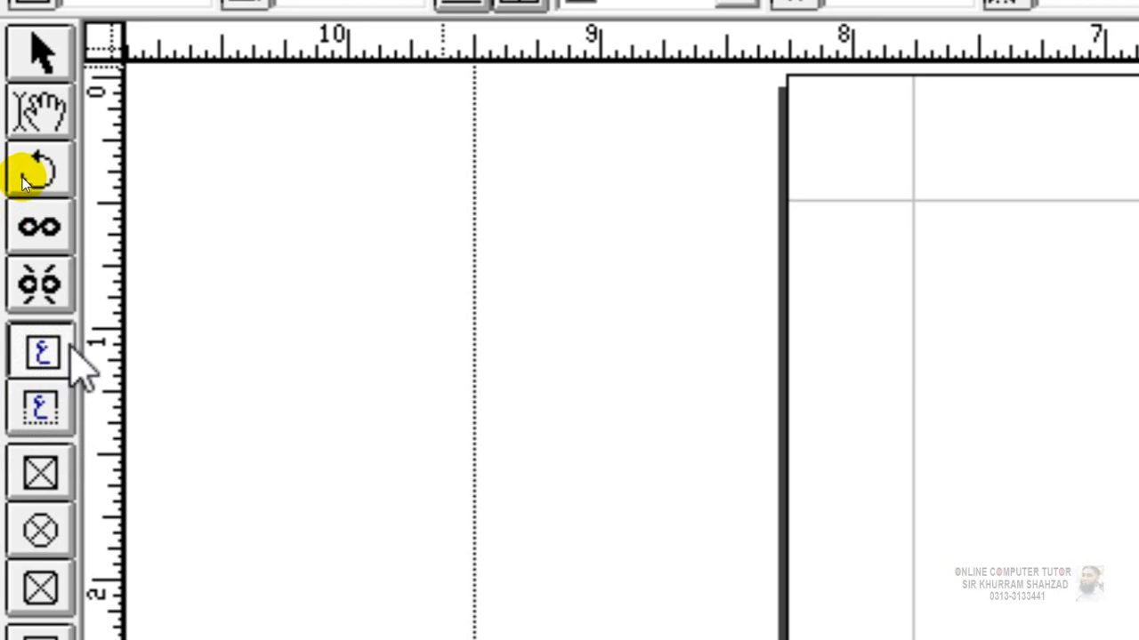
left_click(40, 411)
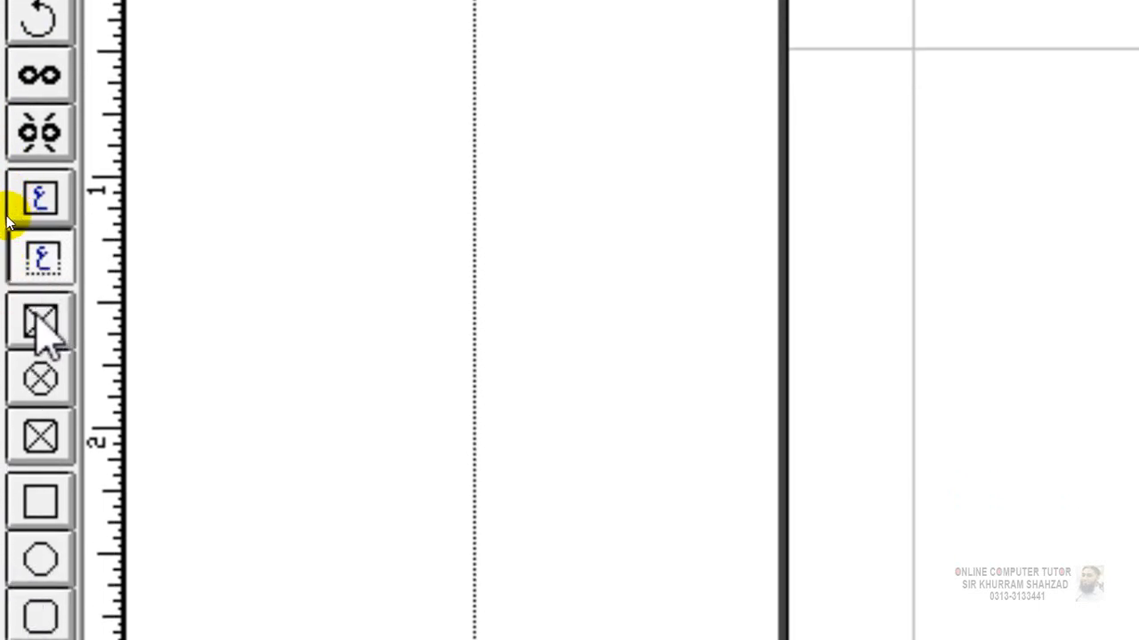
left_click(55, 327)
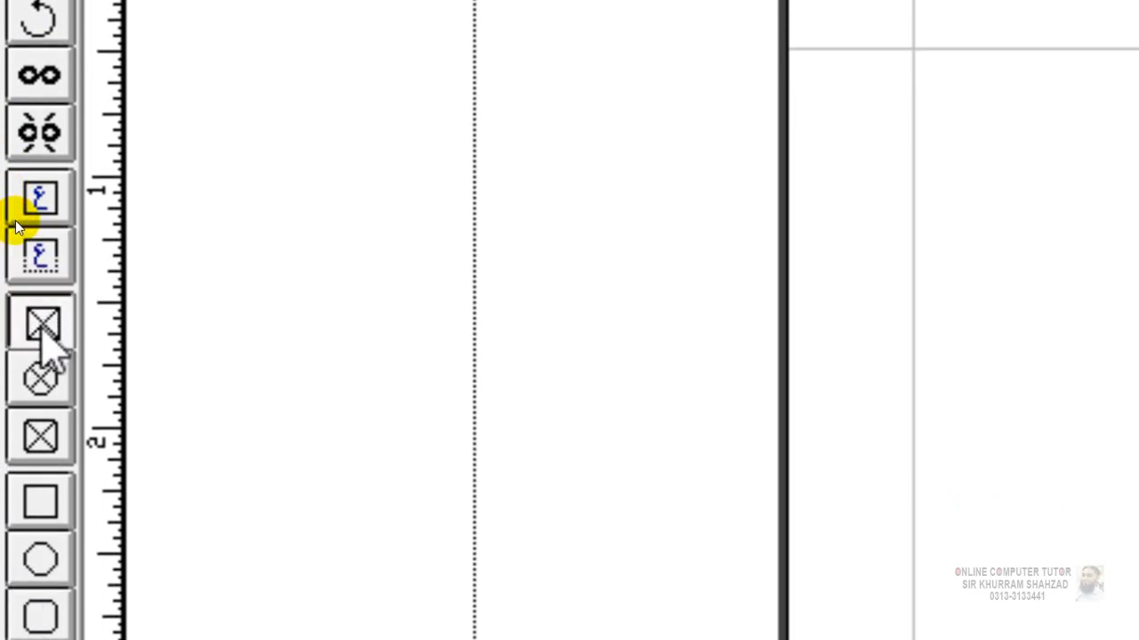
left_click(41, 382)
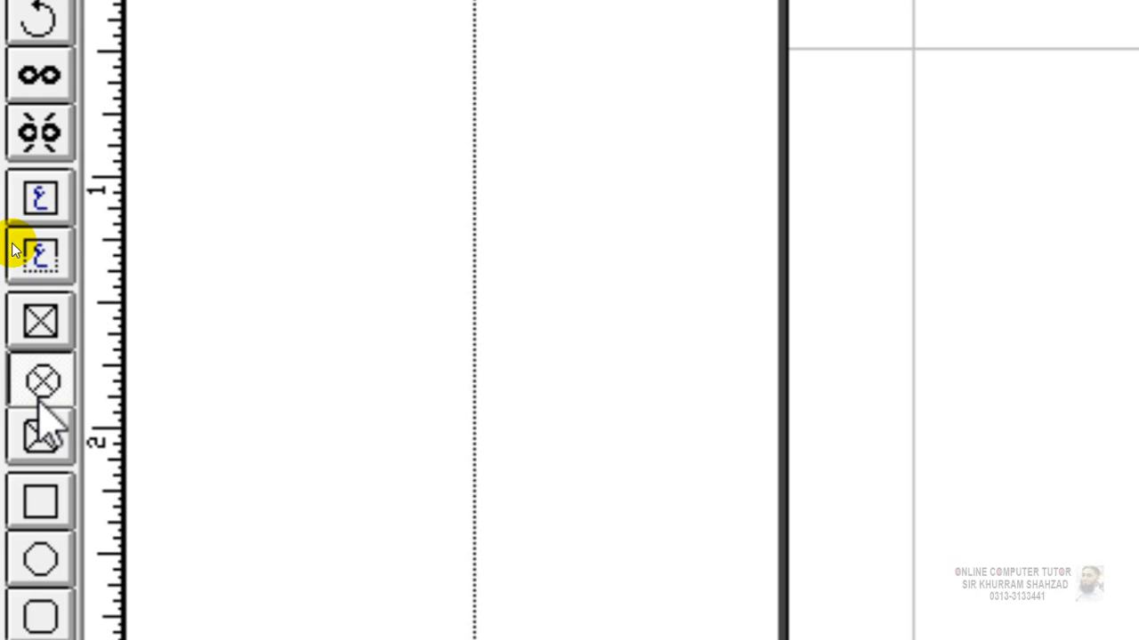
left_click(42, 456)
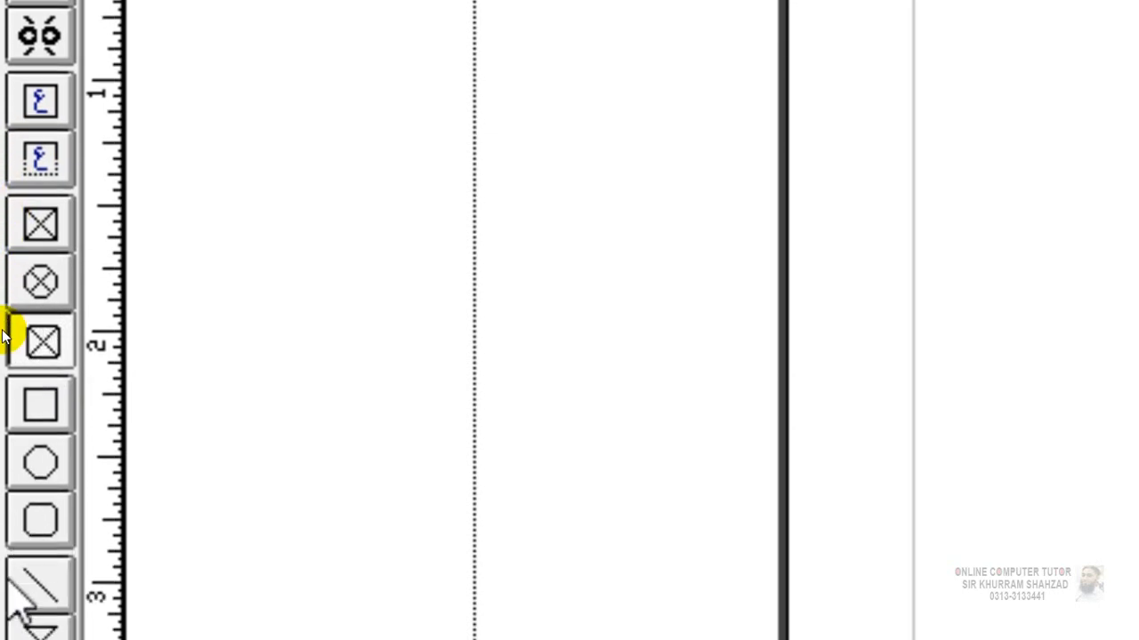
left_click(43, 498)
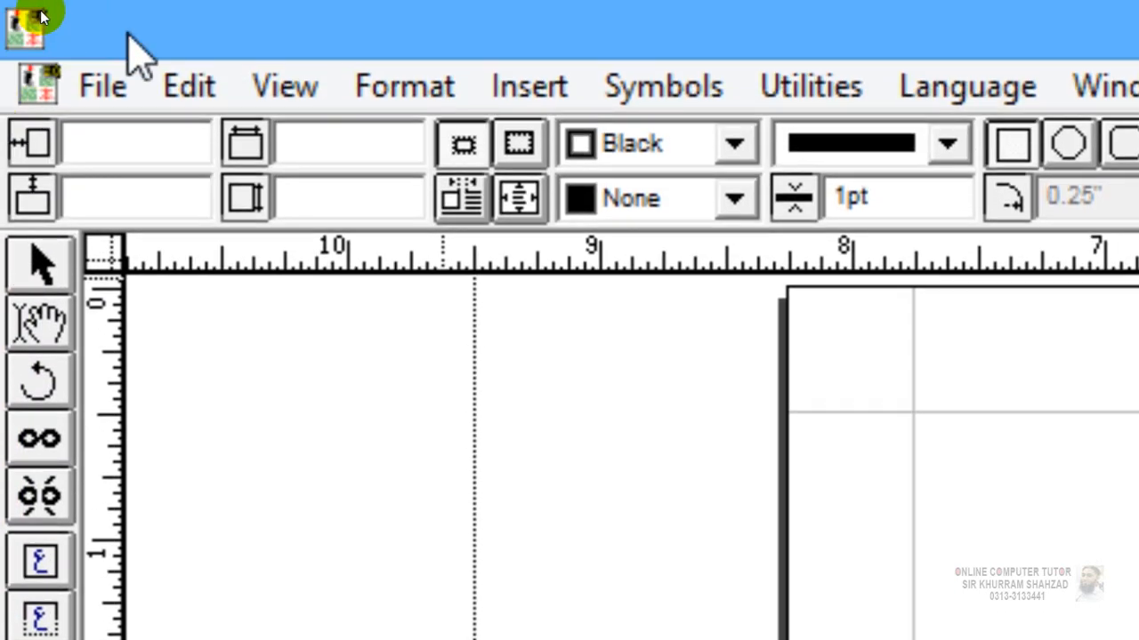
Review the hand, rotate, link, unlink and second text box tools, ending on the arrow tool.
left_click(59, 336)
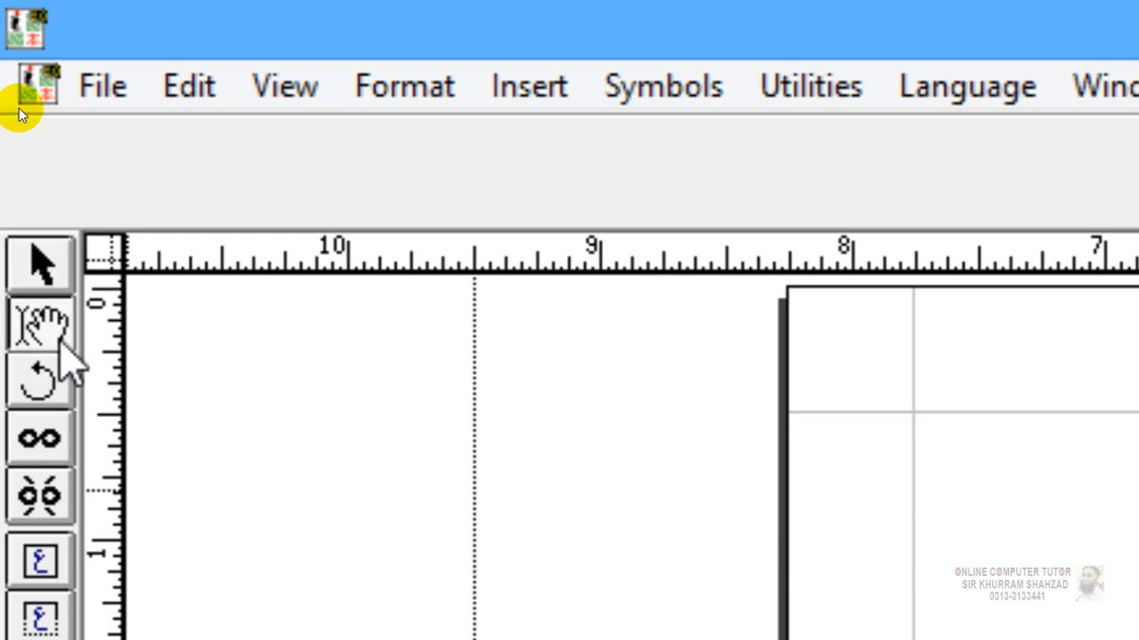
left_click(45, 383)
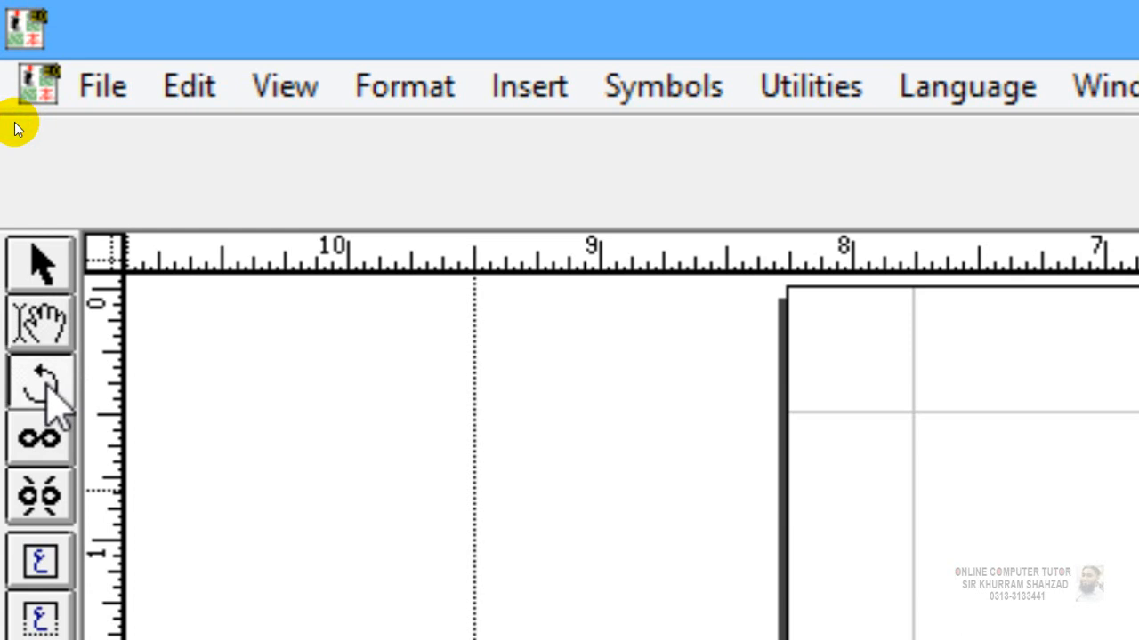
left_click(59, 461)
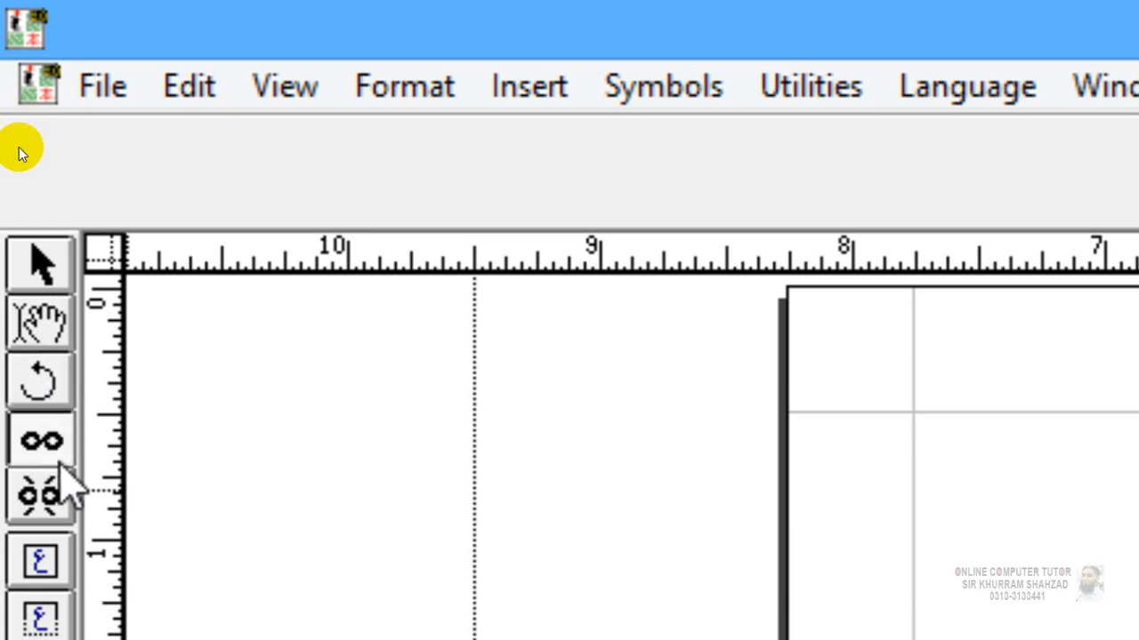
left_click(51, 505)
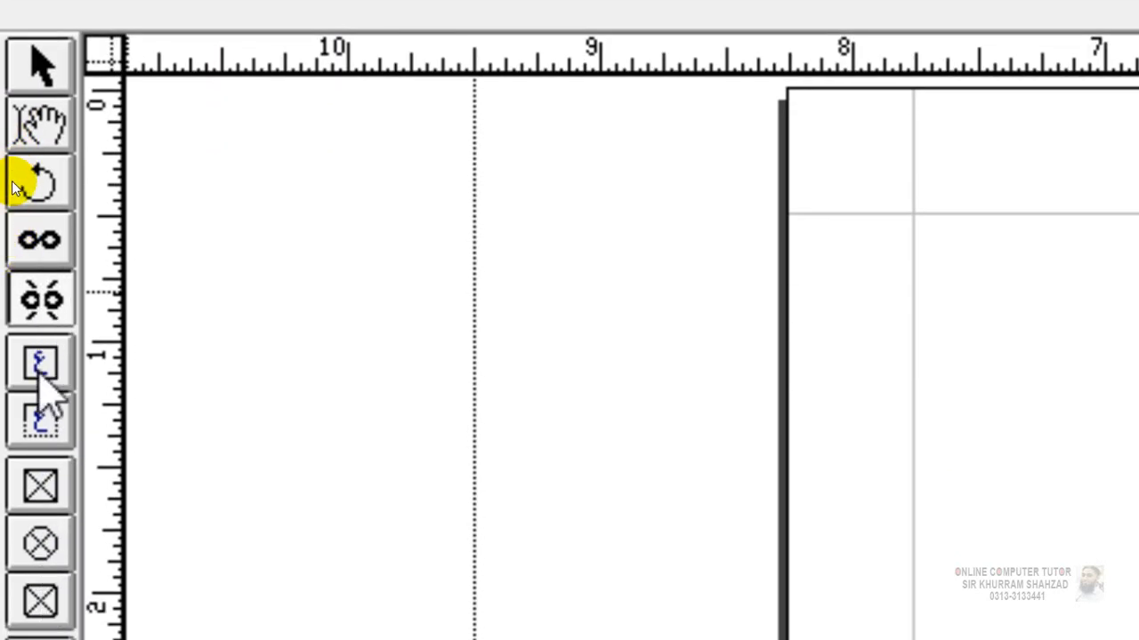
left_click(40, 426)
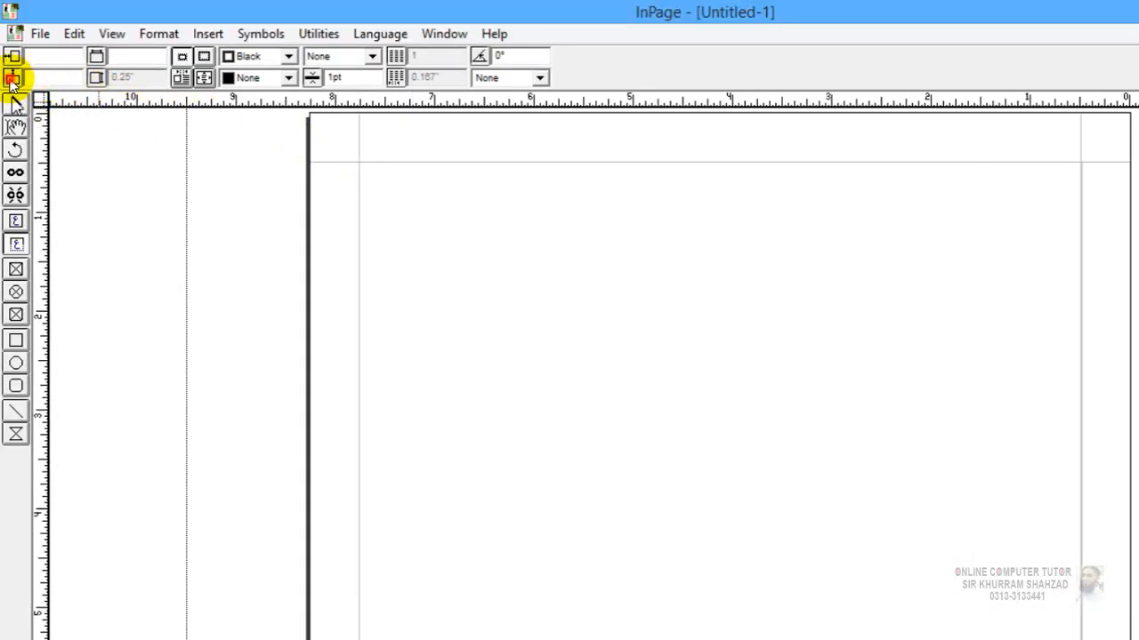
key("F9")
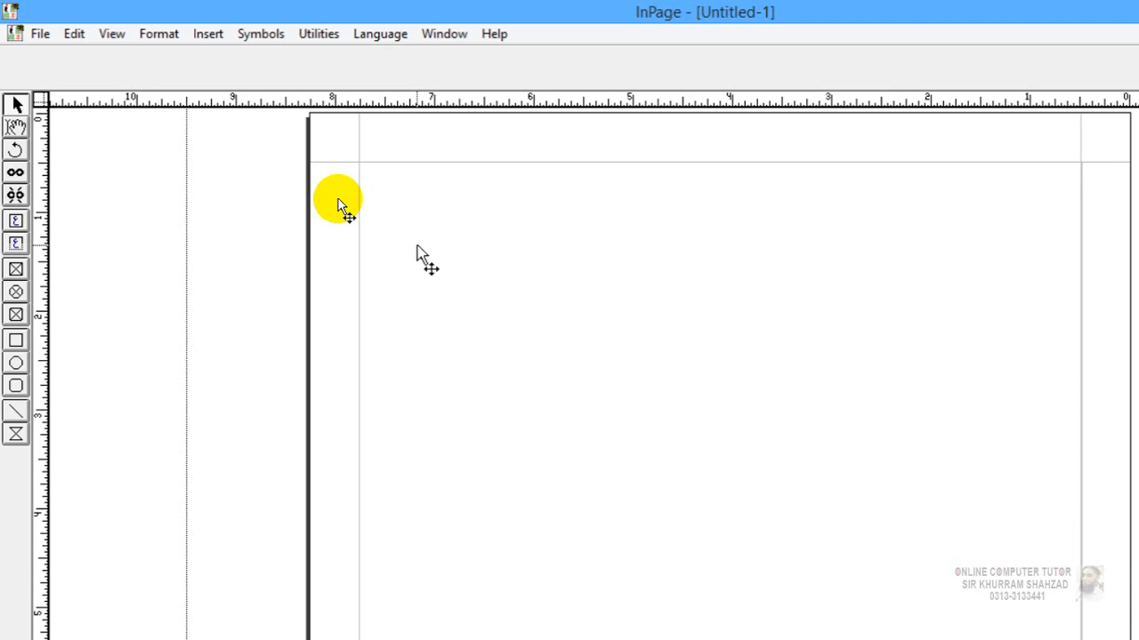
Enter CTRL+1 followed by a tab as left-aligned text in the page's main text box.
left_click(16, 127)
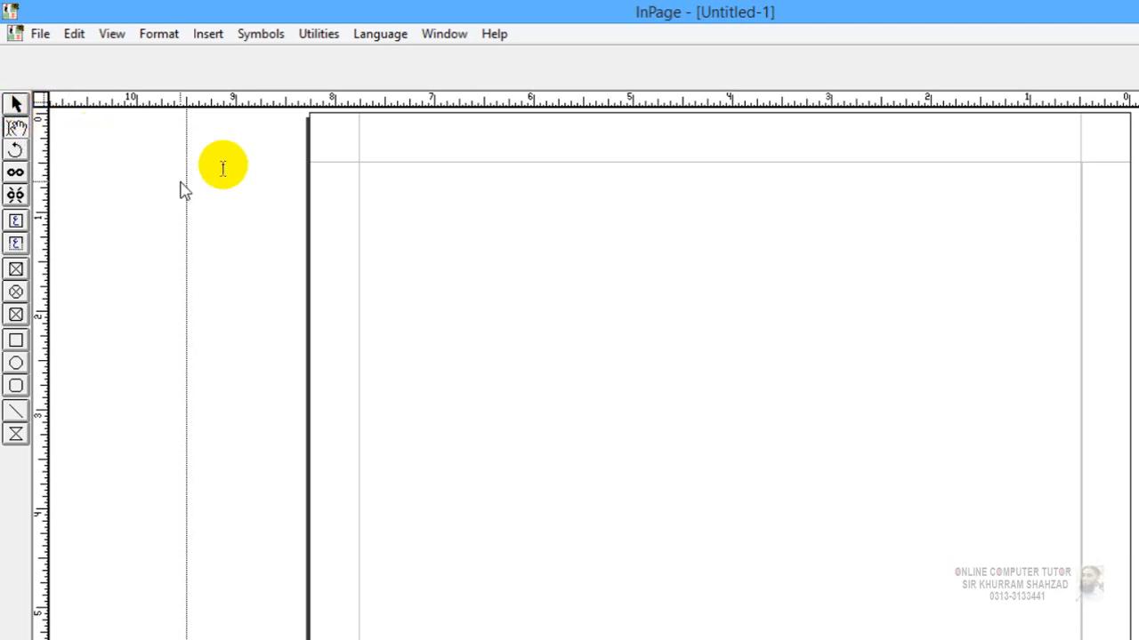
left_click(331, 181)
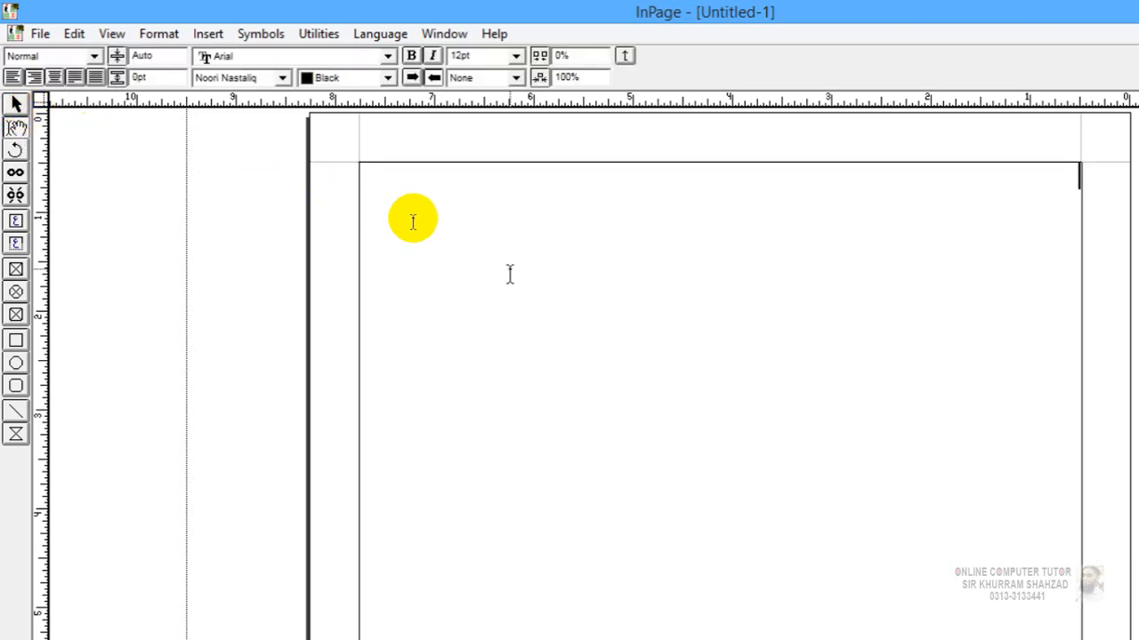
left_click(13, 77)
type("CTR")
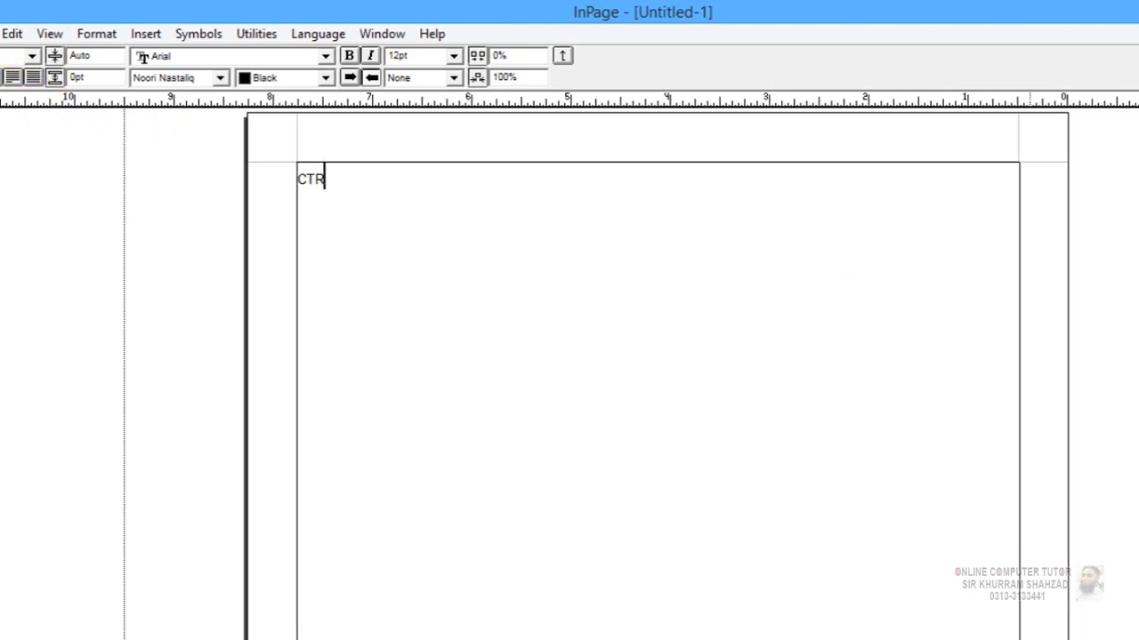
type("L+1")
key("Tab")
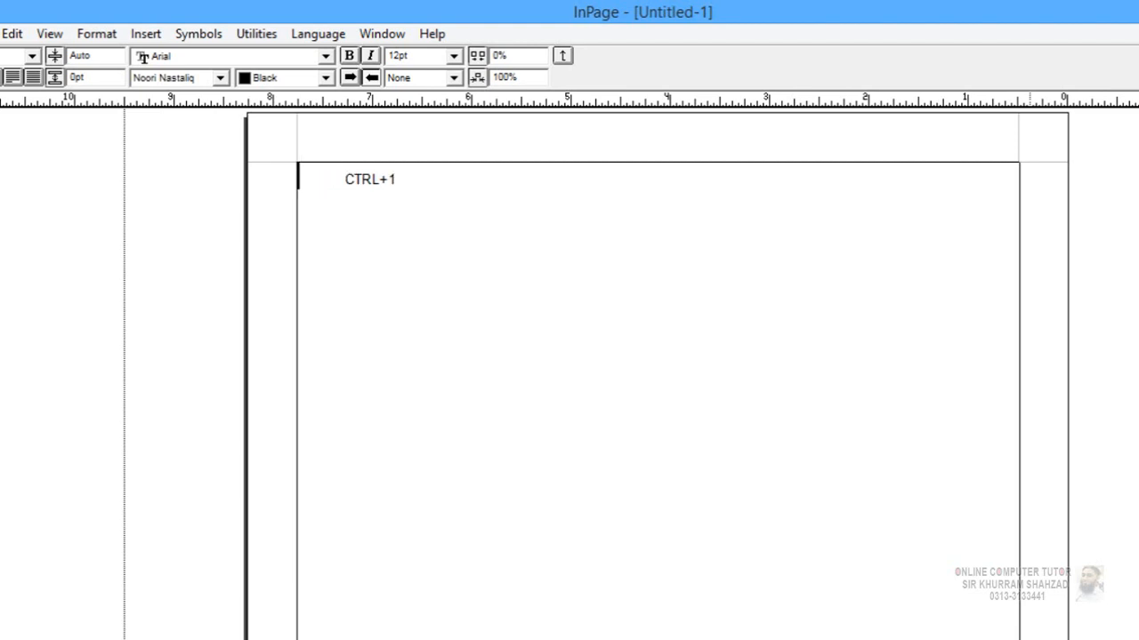
key("ctrl+z")
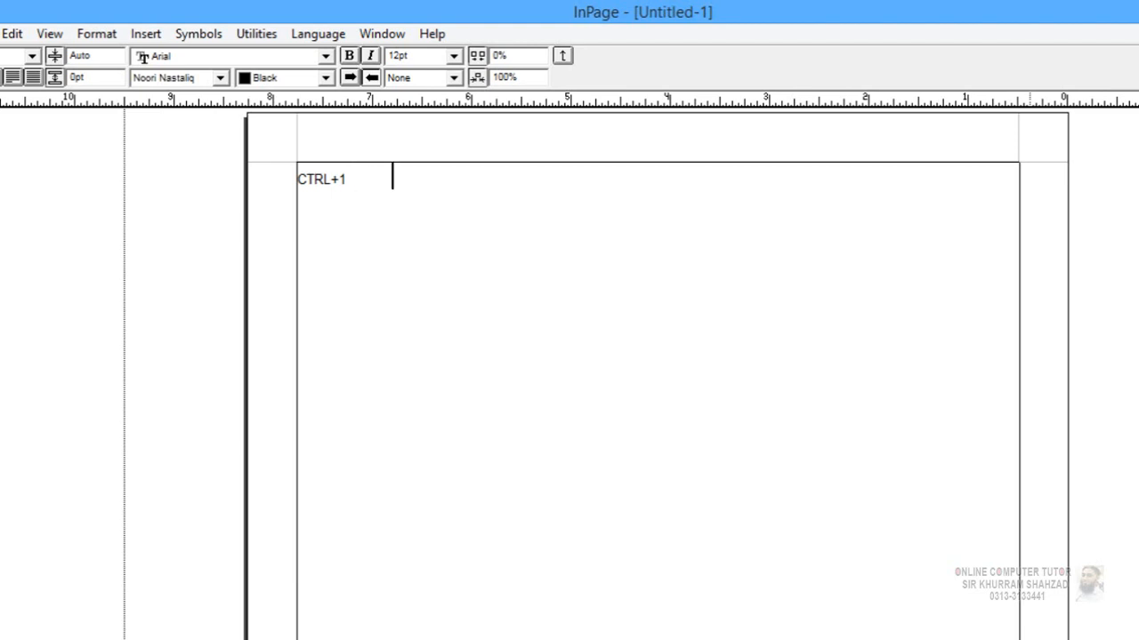
type("aERRO")
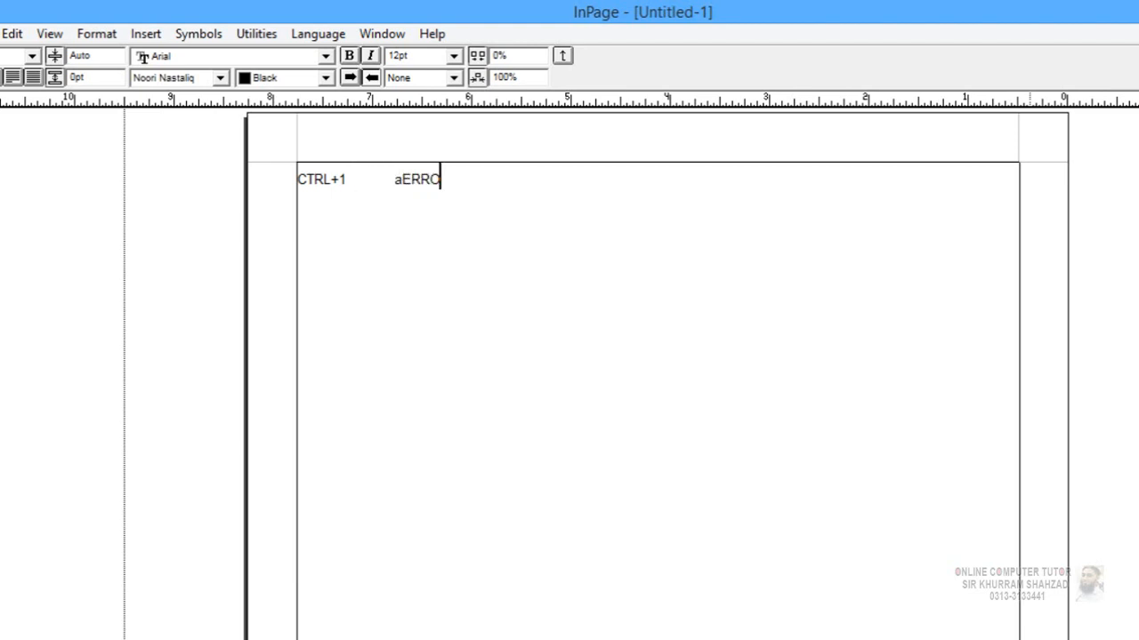
key("BackSpace")
key("BackSpace")
key("BackSpace")
key("BackSpace")
key("BackSpace")
type("aB")
key("BackSpace")
key("BackSpace")
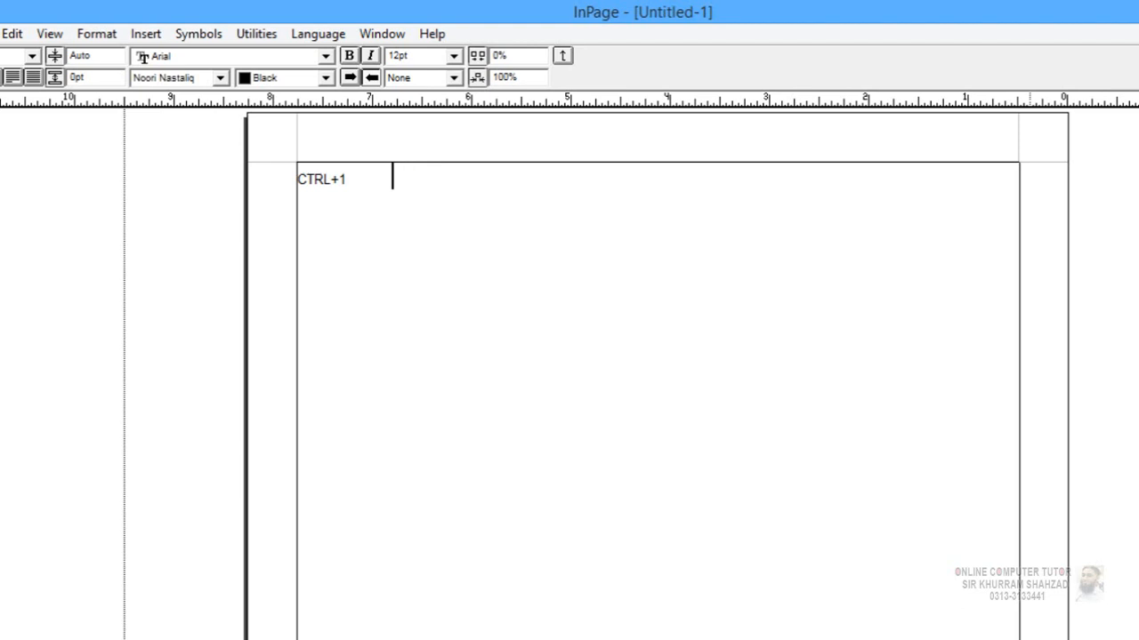
Enter AEROTOOL after the tab on the CTRL+1 line.
type("AEROTOC")
key("BackSpace")
type("OL")
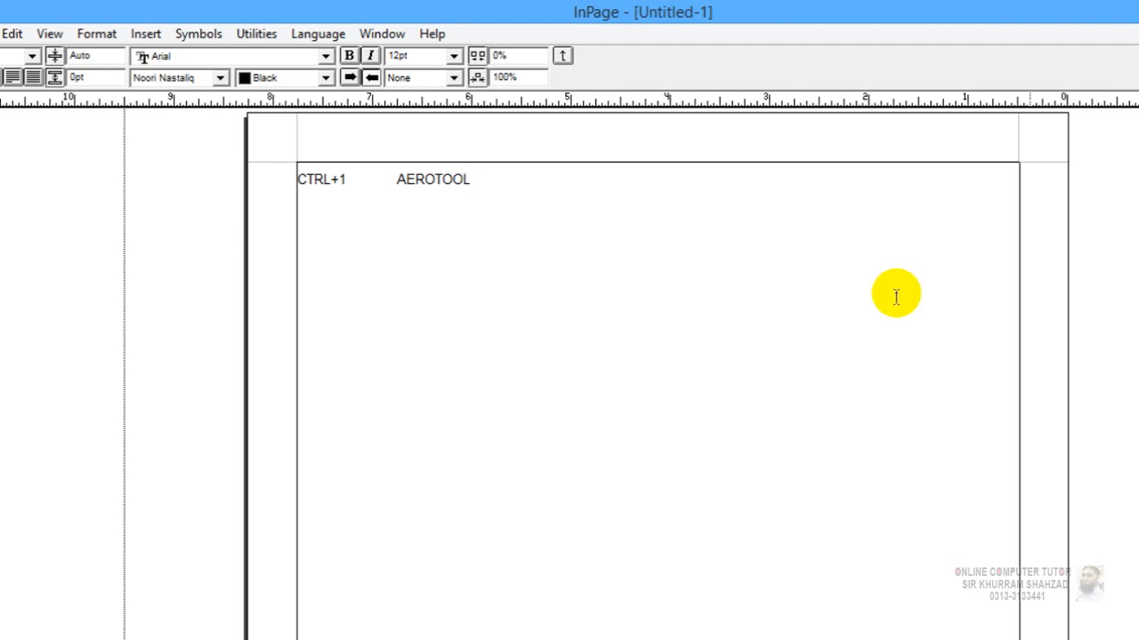
Correct the tool name on the CTRL+1 line to ARROWTOOL.
left_click(389, 178)
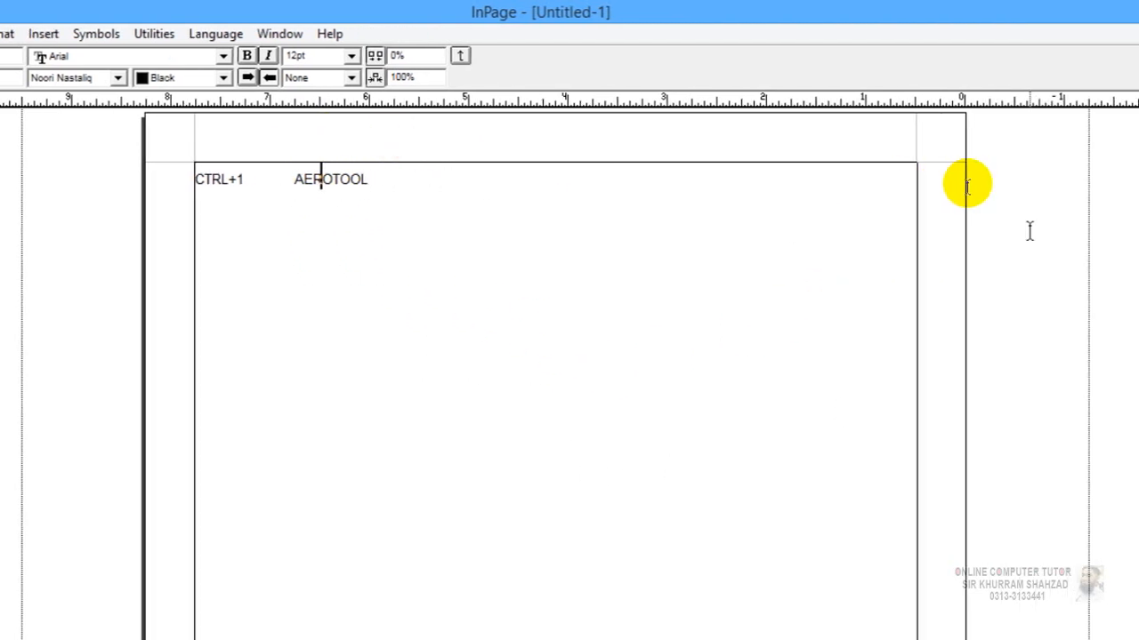
key("Right")
key("Left")
key("Left")
key("Left")
key("shift+Right")
key("shift+Right")
key("shift+Right")
type("RROW")
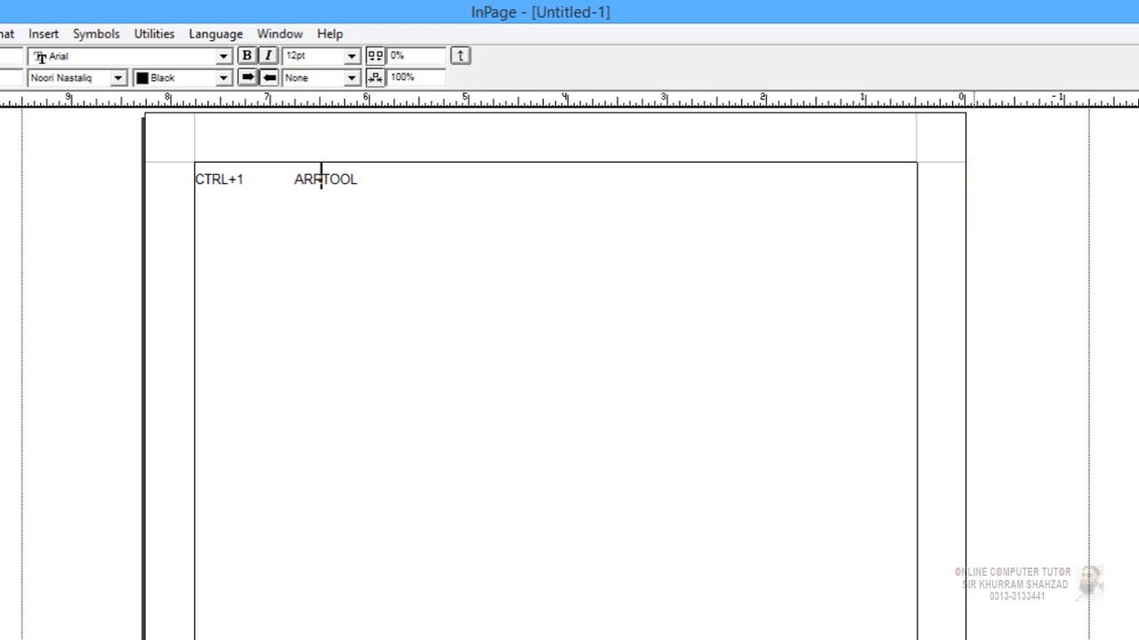
key("Left")
key("Left")
key("Right")
key("Right")
key("Right")
key("Right")
key("Right")
key("Right")
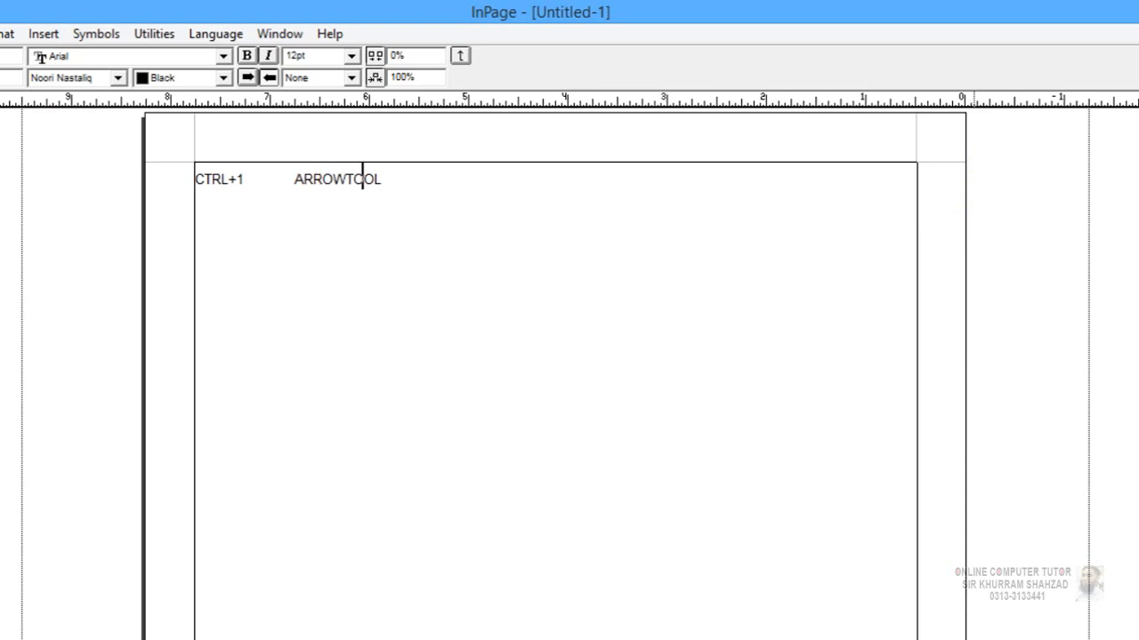
Copy the CTRL+1 ARROWTOOL line and paste it as a second line directly below.
key("Return")
key("BackSpace")
key("ctrl+a")
key("ctrl+c")
left_click(197, 204)
key("ctrl+v")
key("BackSpace")
key("Return")
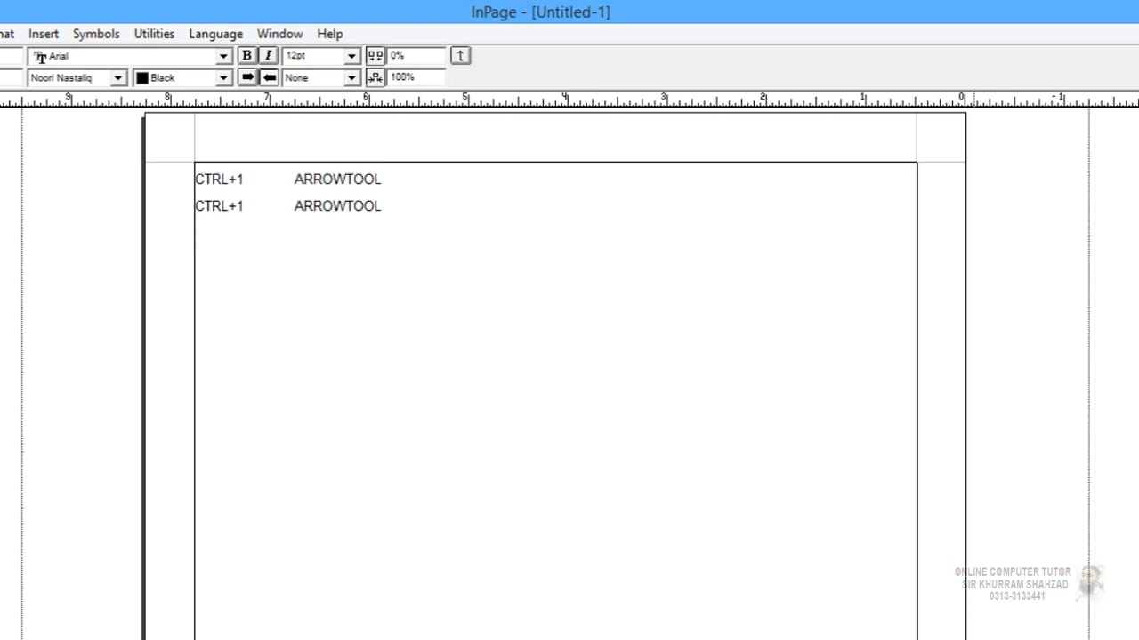
Paste the CTRL+1 ARROWTOOL line three more times and remove the blank lines, making five consecutive lines.
key("ctrl+v")
key("Return")
key("ctrl+v")
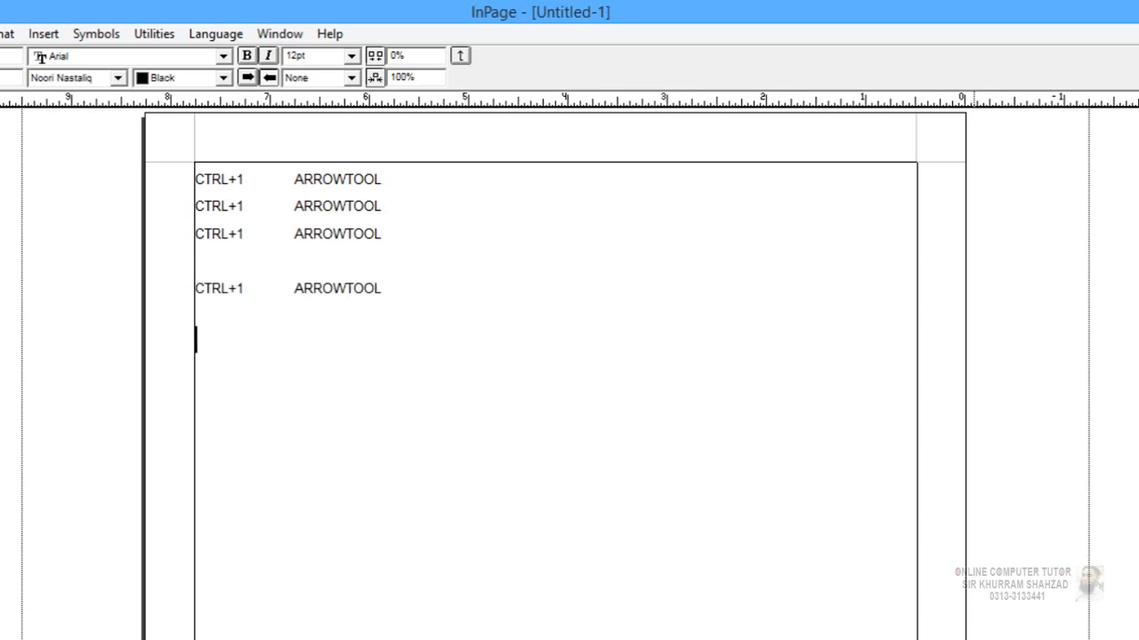
left_click(196, 260)
key("ctrl+v")
key("Return")
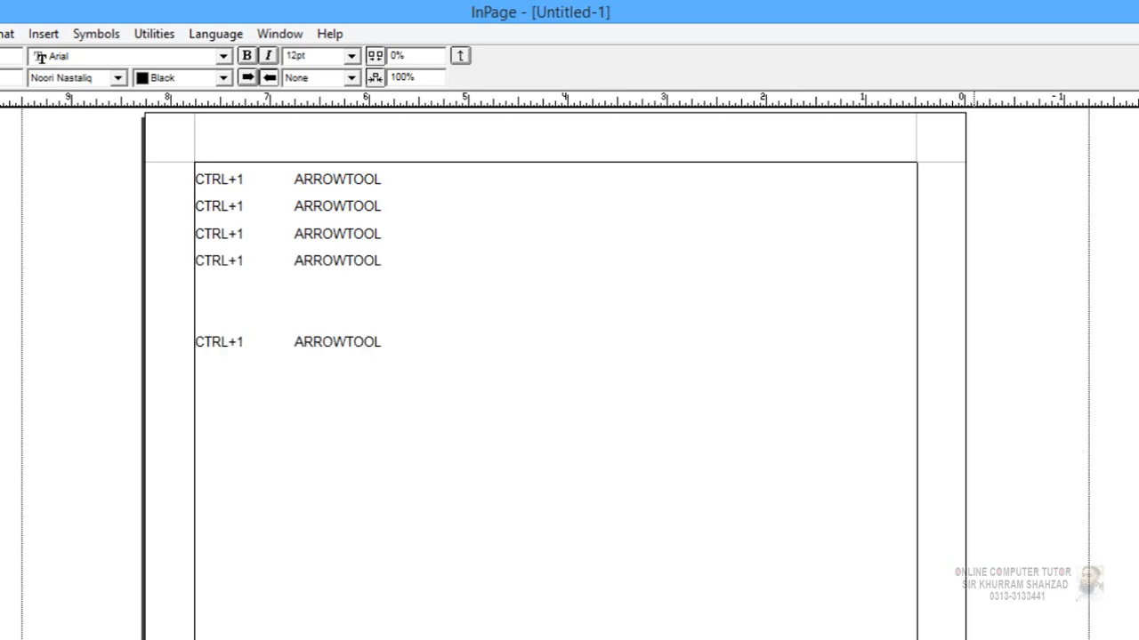
key("BackSpace")
key("Left")
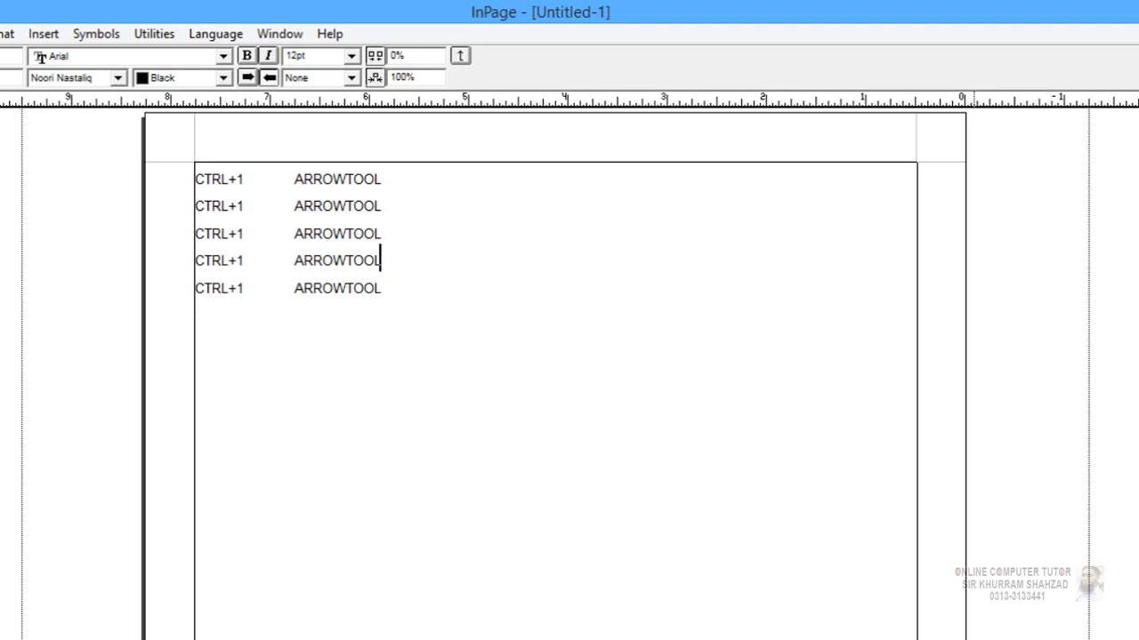
Change the shortcut on the second line to CTRL+2.
key("Up")
key("Up")
key("Right")
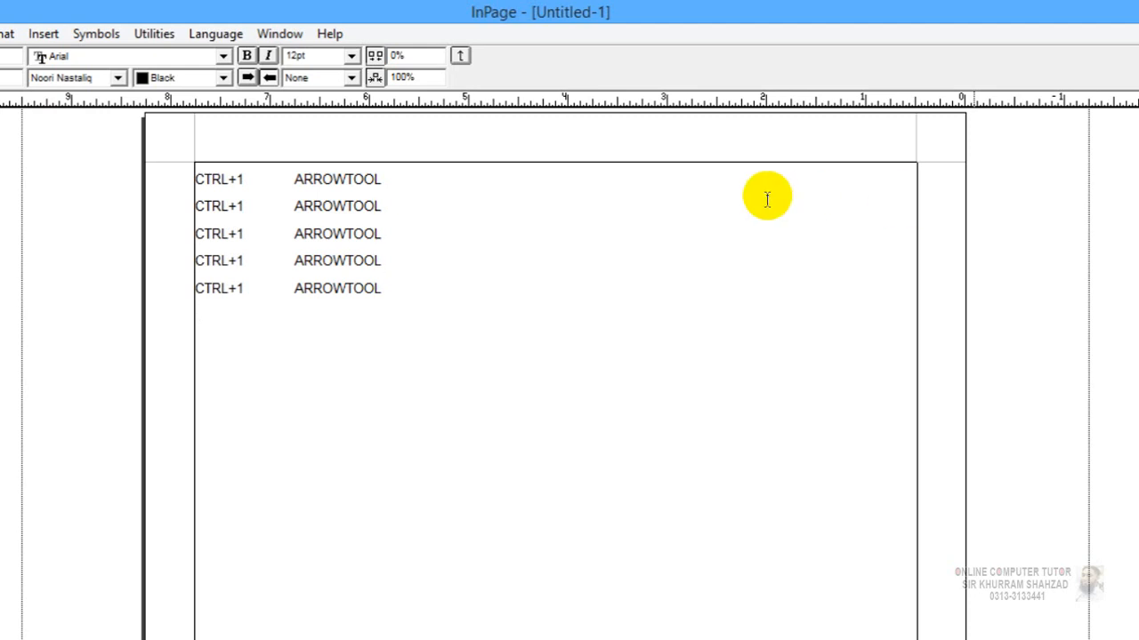
left_click(243, 204)
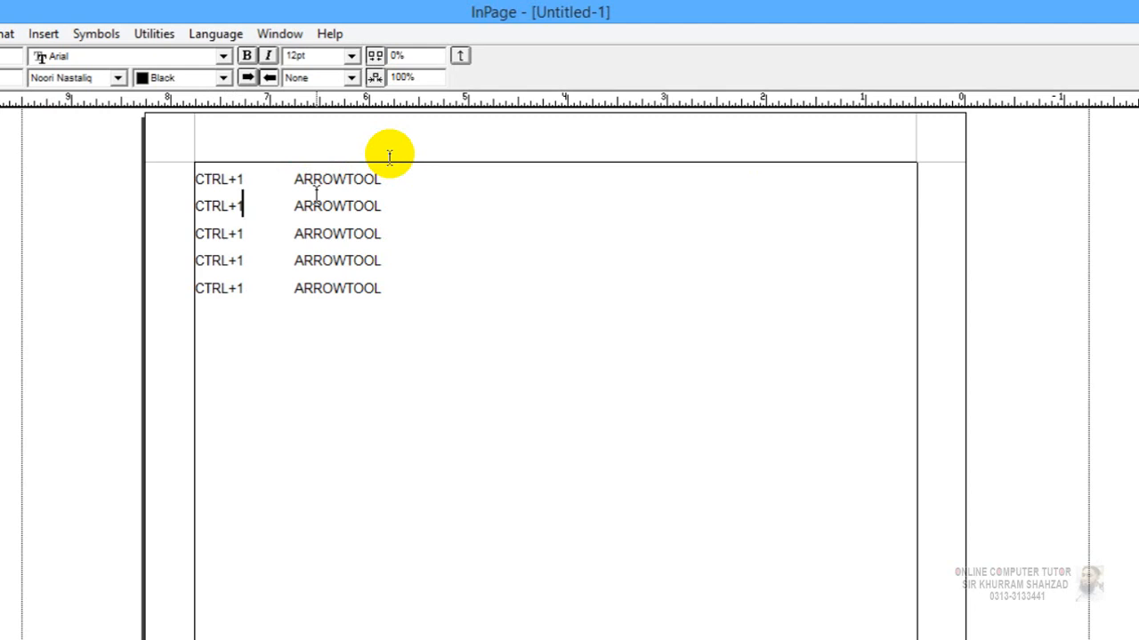
key("BackSpace")
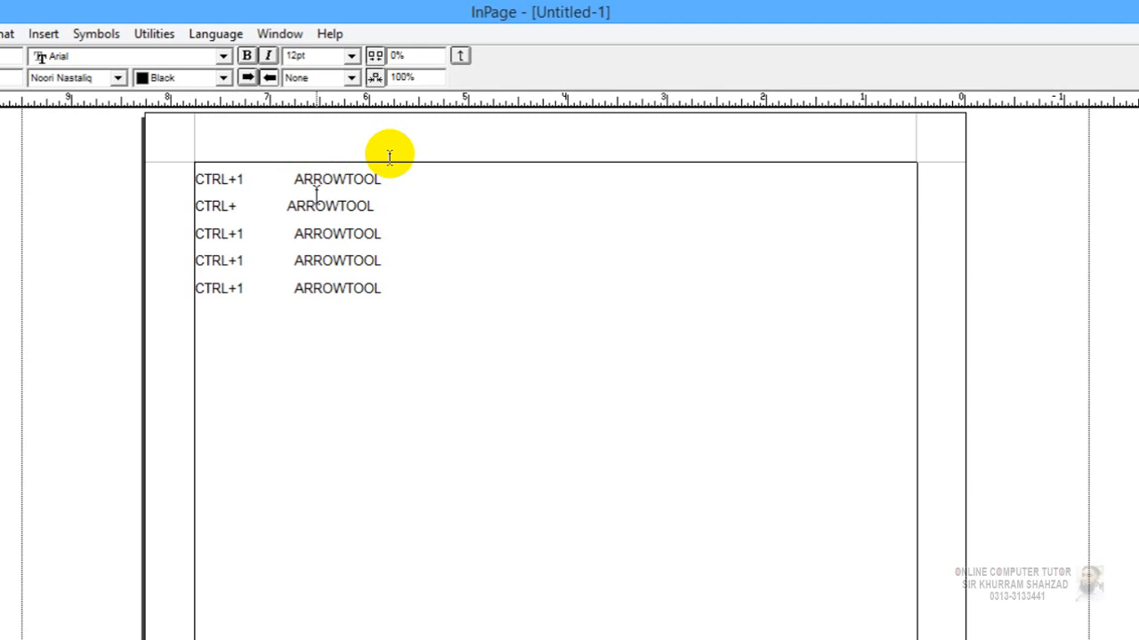
type("2")
key("Left")
key("Left")
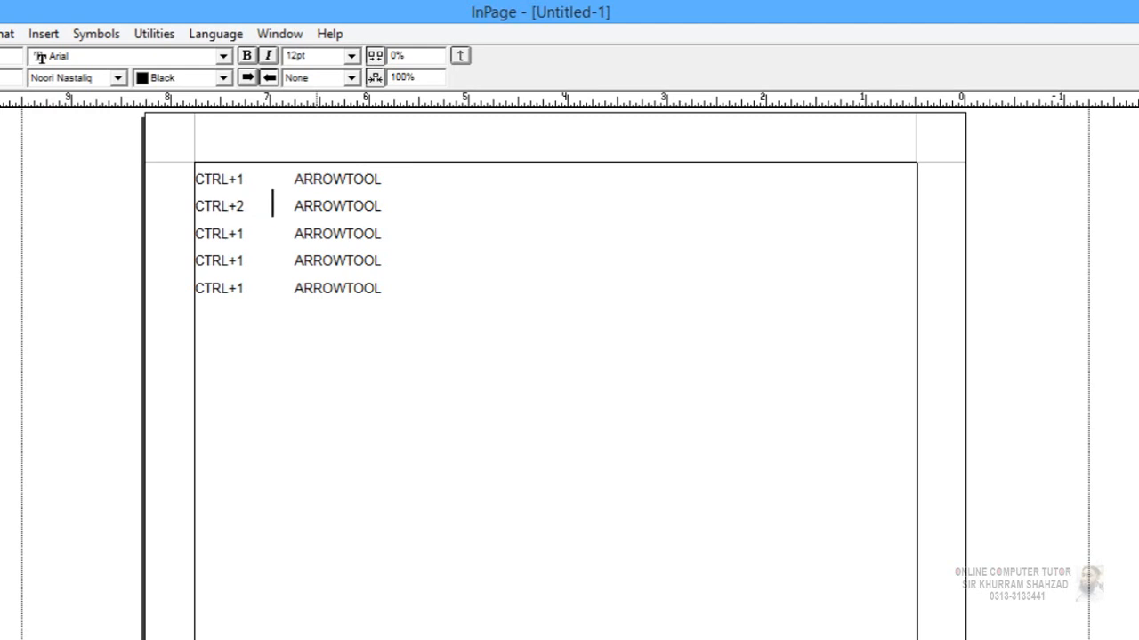
Change the second line's tool name to HAND TOOL and split the first line's name into ARROW TOOL.
left_click_drag(295, 205, 346, 205)
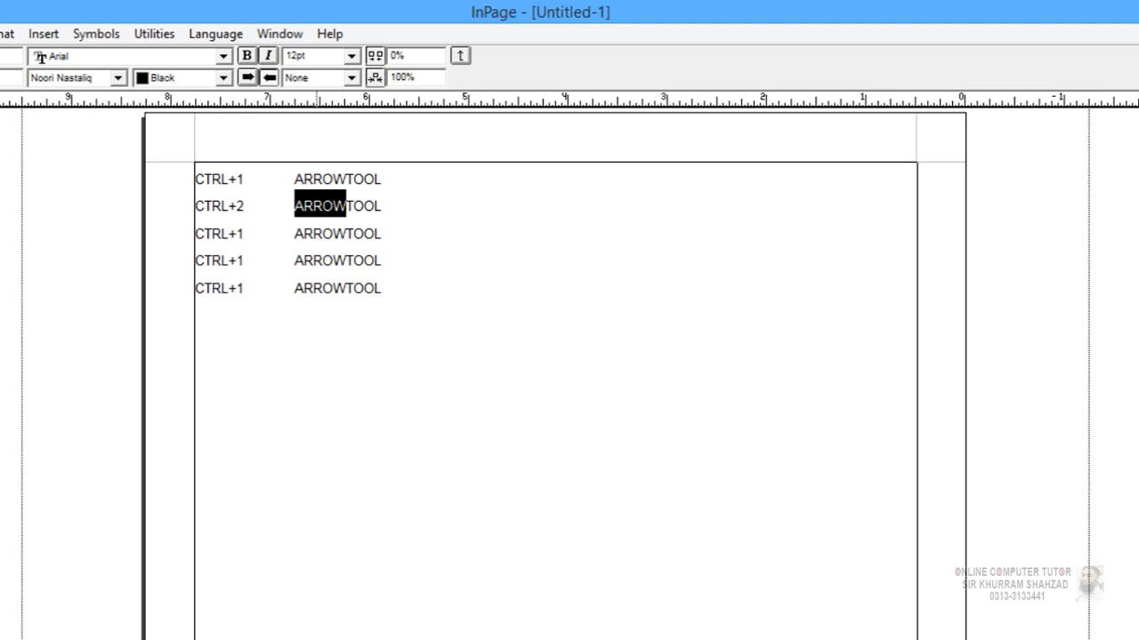
type("hAND ")
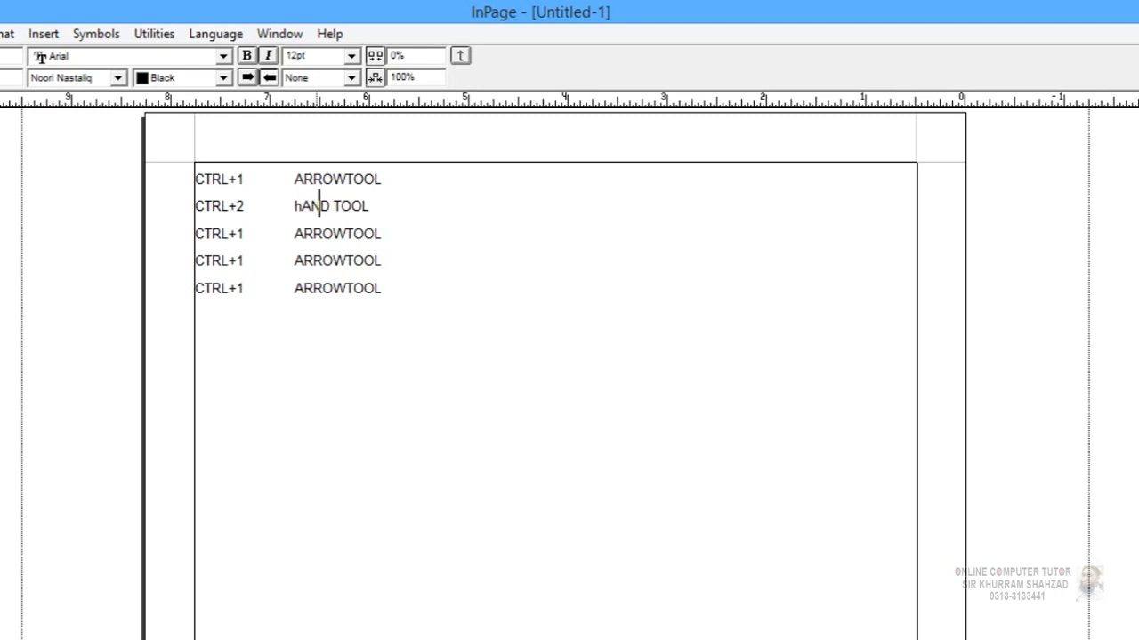
type("H")
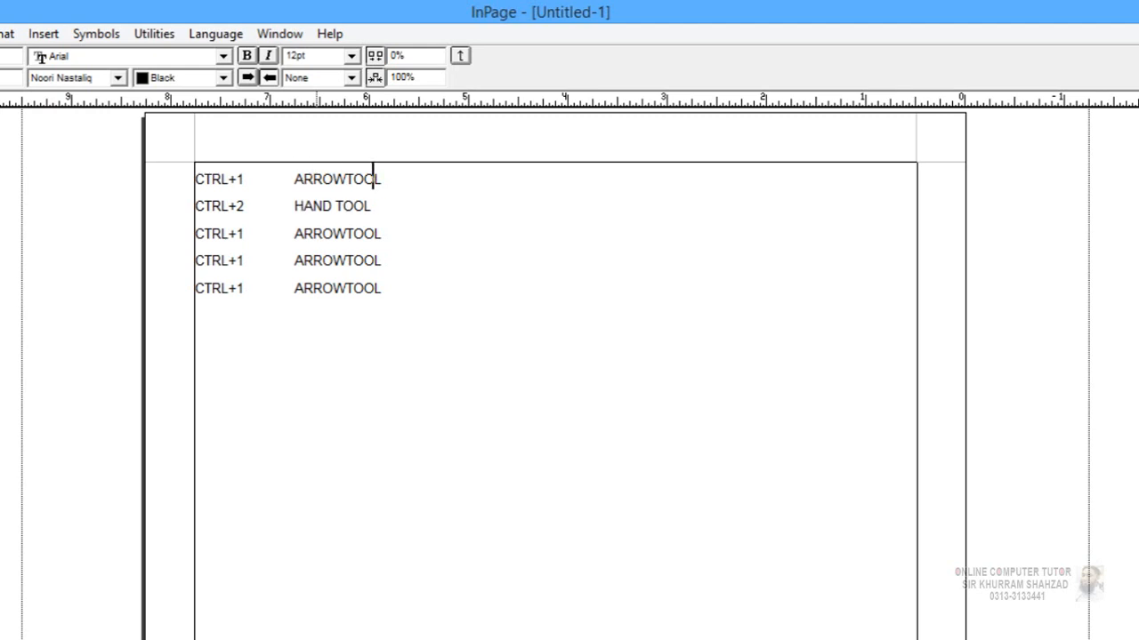
left_click(341, 179)
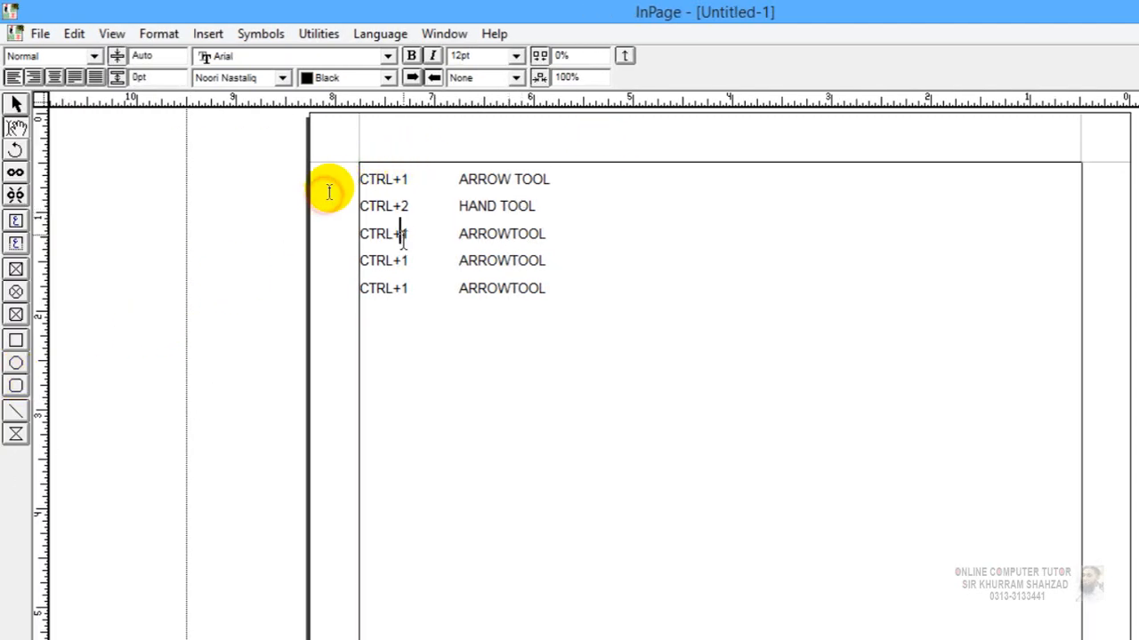
Change the shortcut on the third line to CTRL+3.
left_click(425, 234)
key("BackSpace")
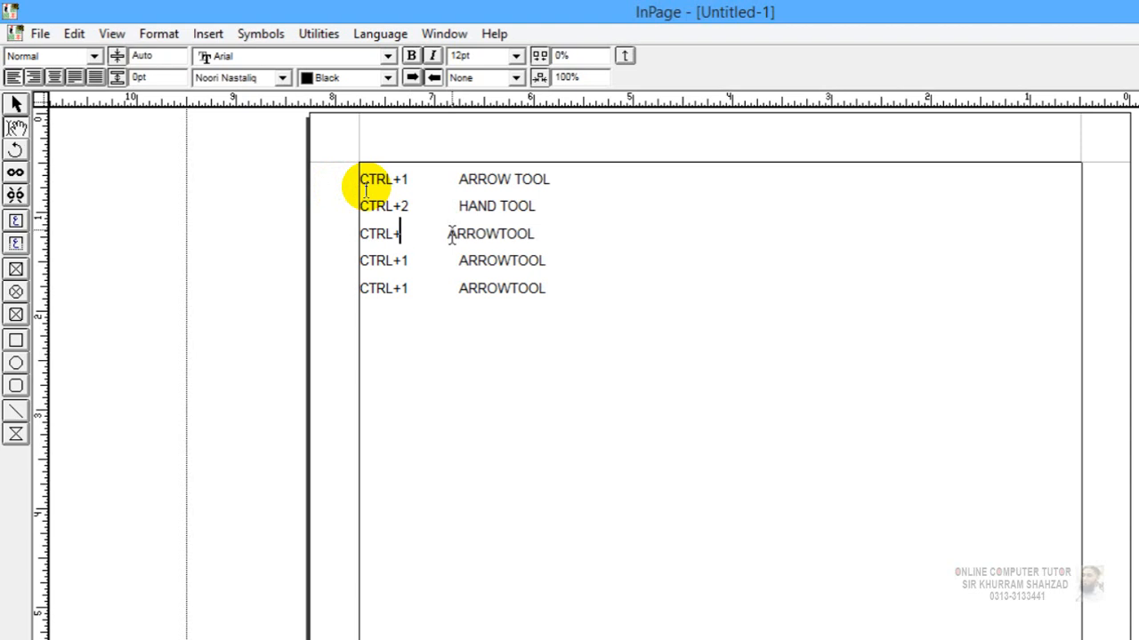
type("3")
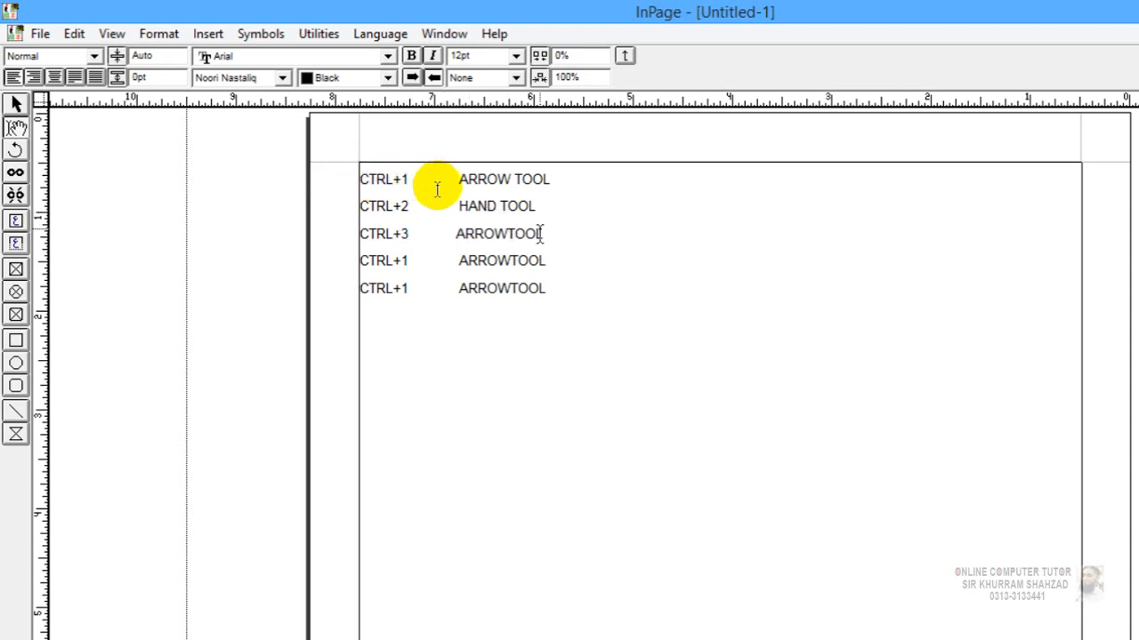
Change the tool name on the CTRL+3 line to ROTATION TOOL.
key("Left")
key("Left")
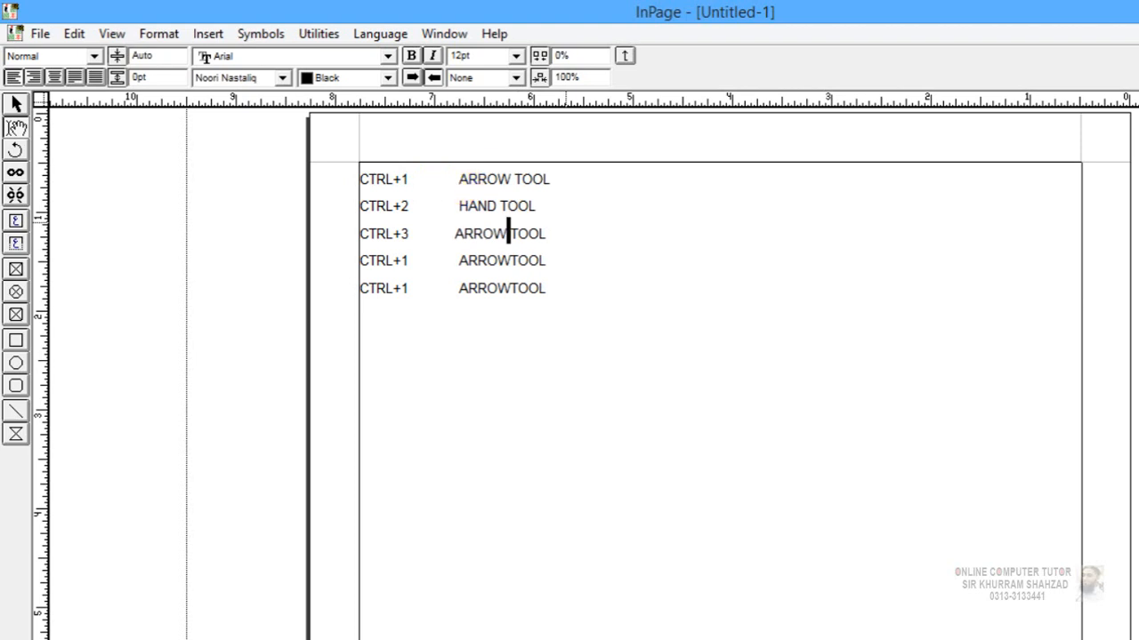
key("shift+Left")
key("shift+Left")
key("shift+Left")
key("shift+Left")
key("shift+Left")
key("shift+Left")
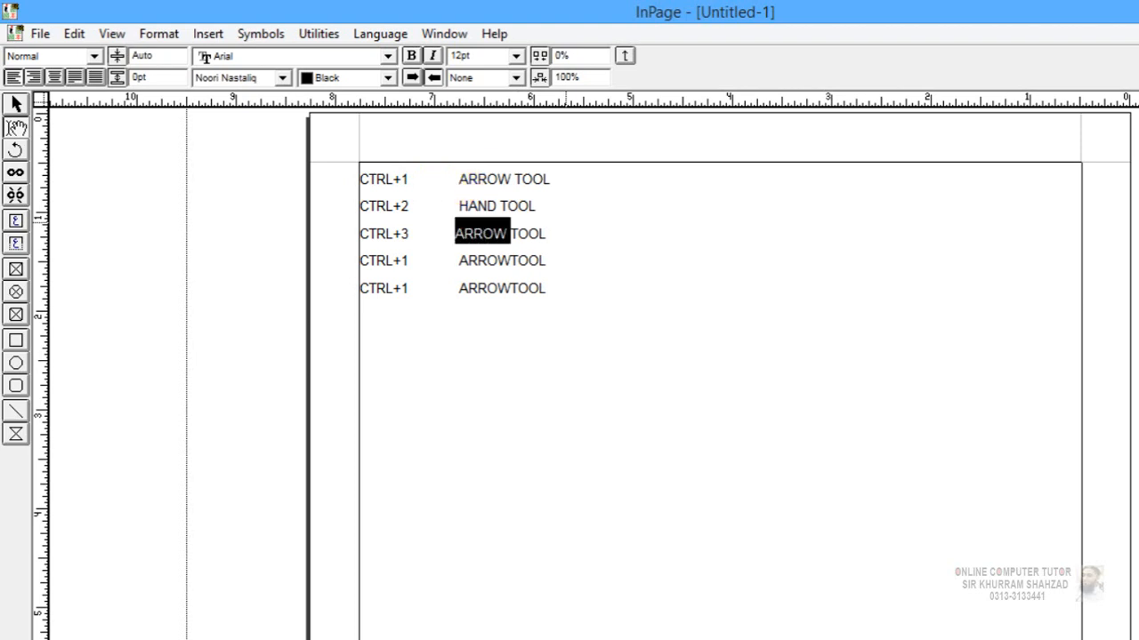
key("BackSpace")
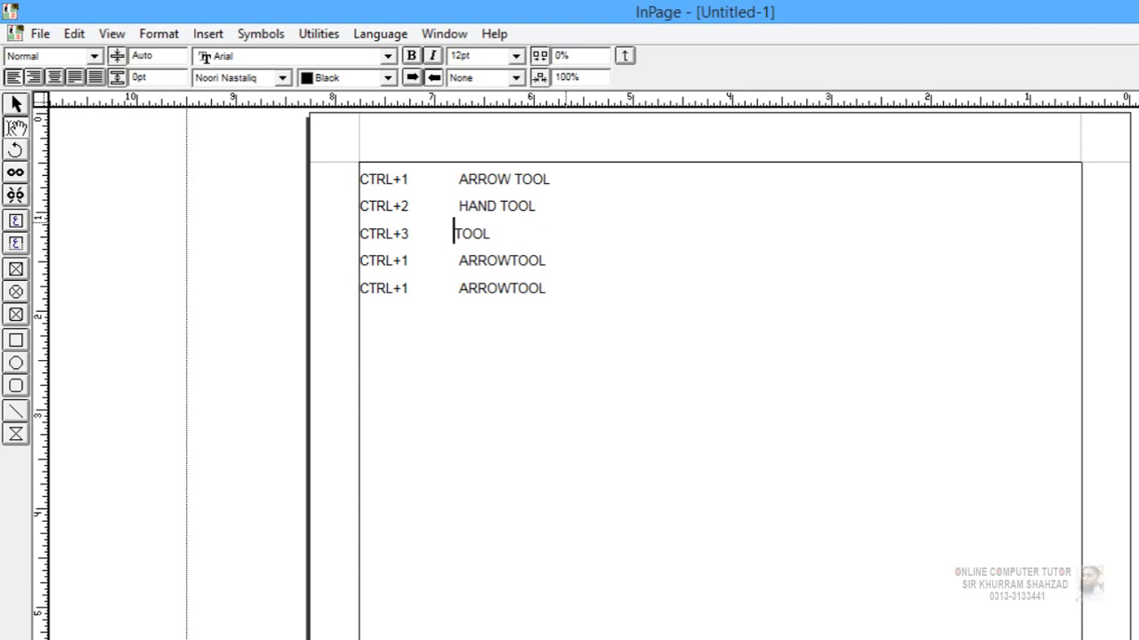
type("ROTATION")
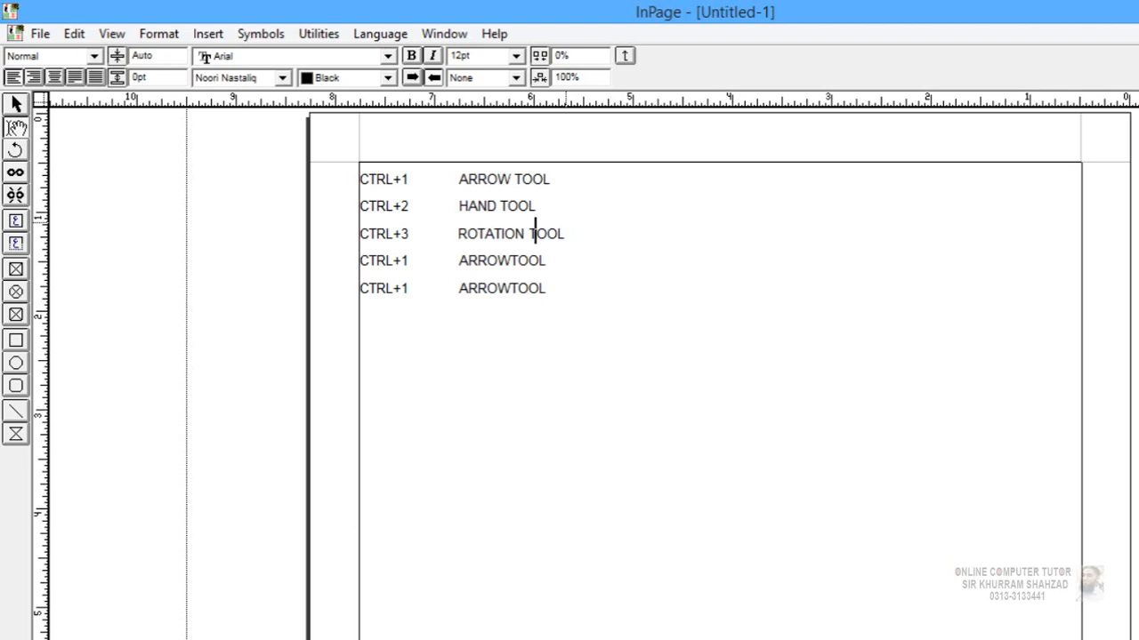
Change the shortcut on the fourth line to CTRL+4.
left_click(399, 260)
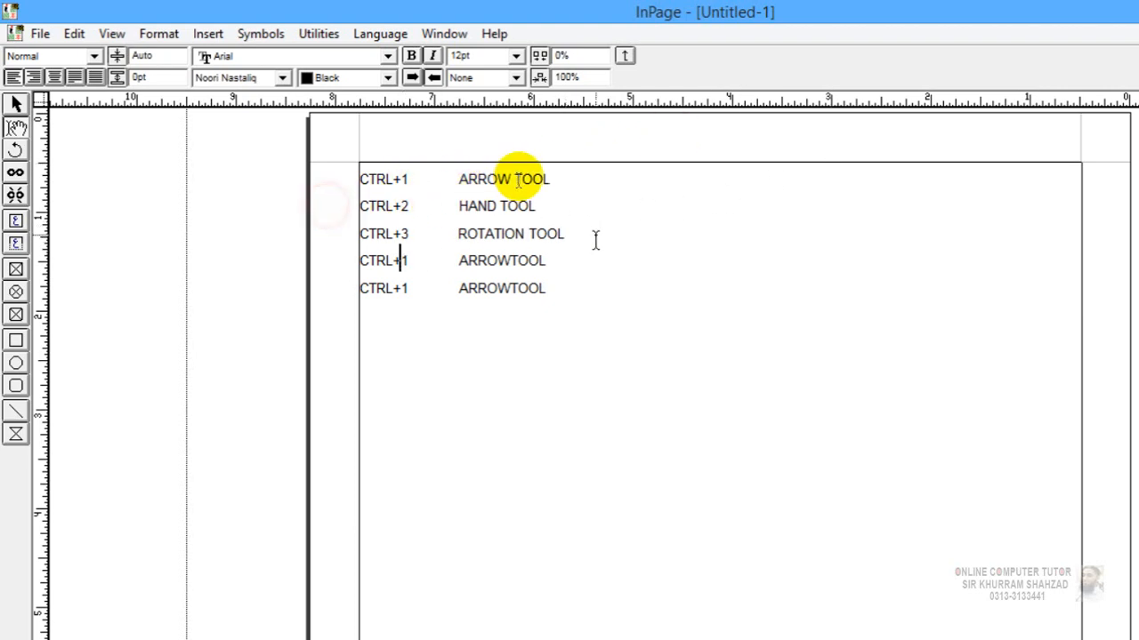
key("Delete")
type("4")
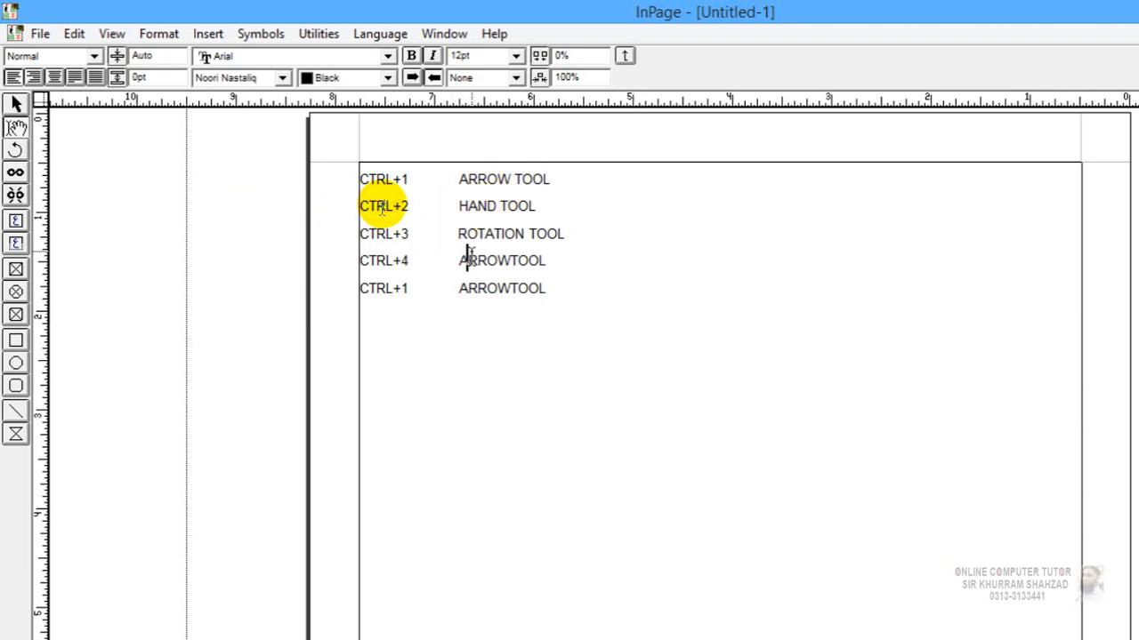
Replace ARROW on the CTRL+4 line so that its tool name reads TEXT BOX LINKING TOOL.
key("Left")
key("Left")
key("shift+Right")
key("shift+Right")
key("shift+Right")
key("shift+Right")
key("shift+Right")
key("Delete")
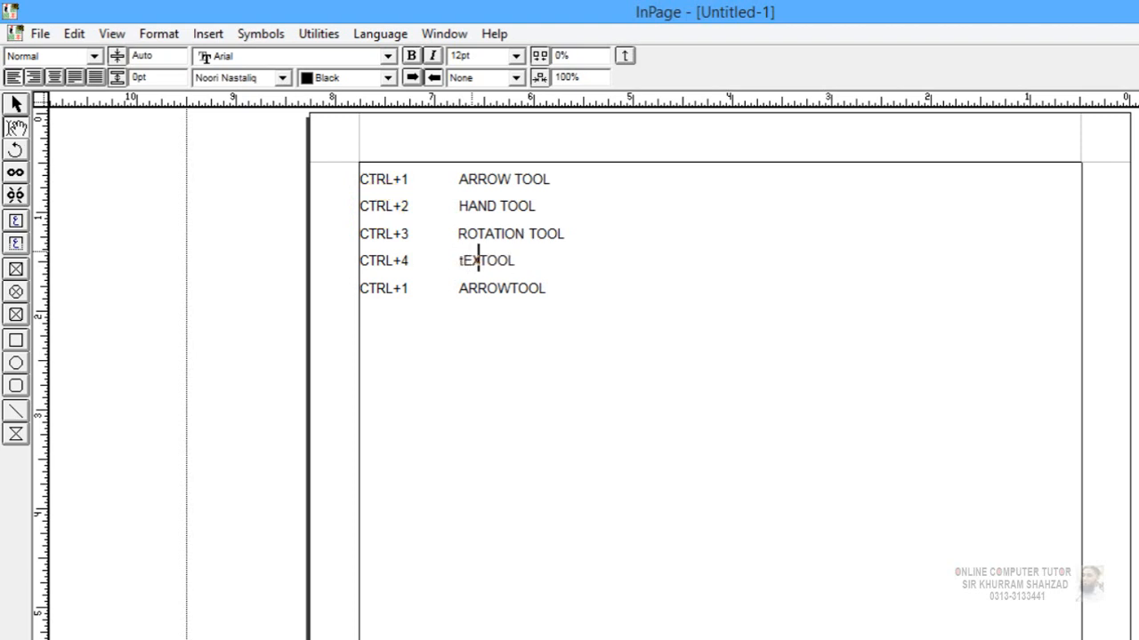
type("TEXT BOX ")
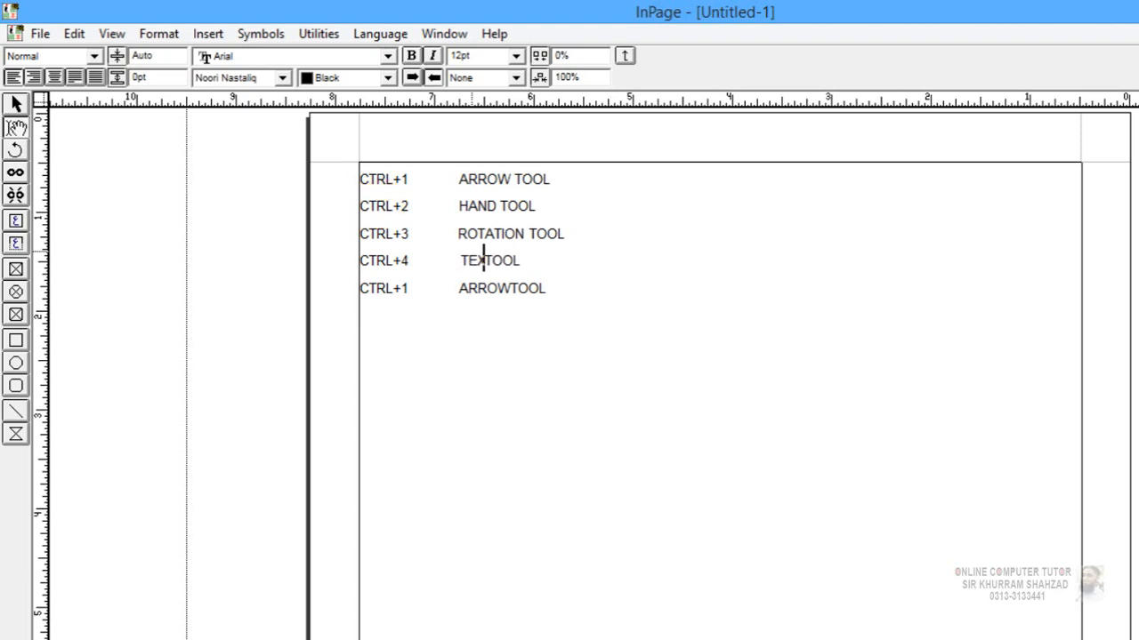
type("LINKIN")
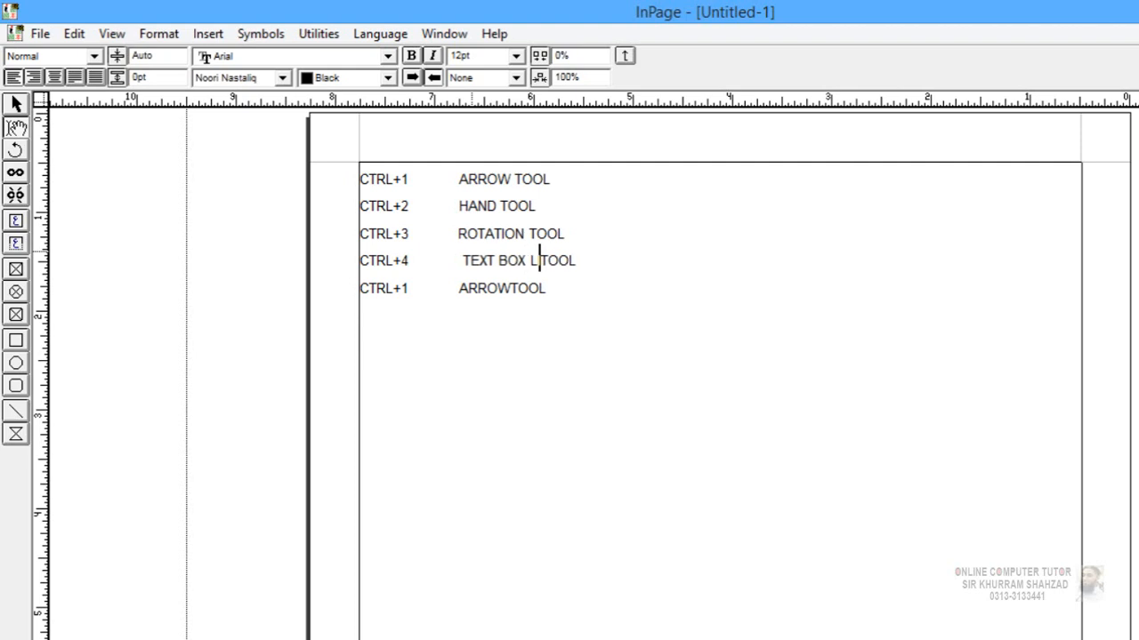
type("G")
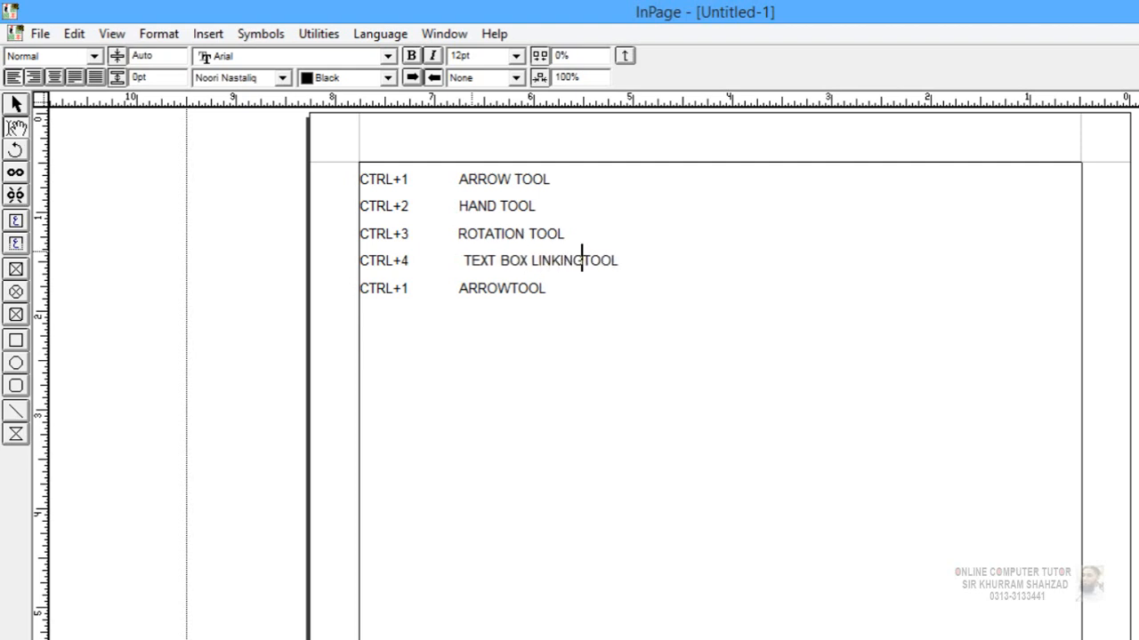
key("Left")
key("Left")
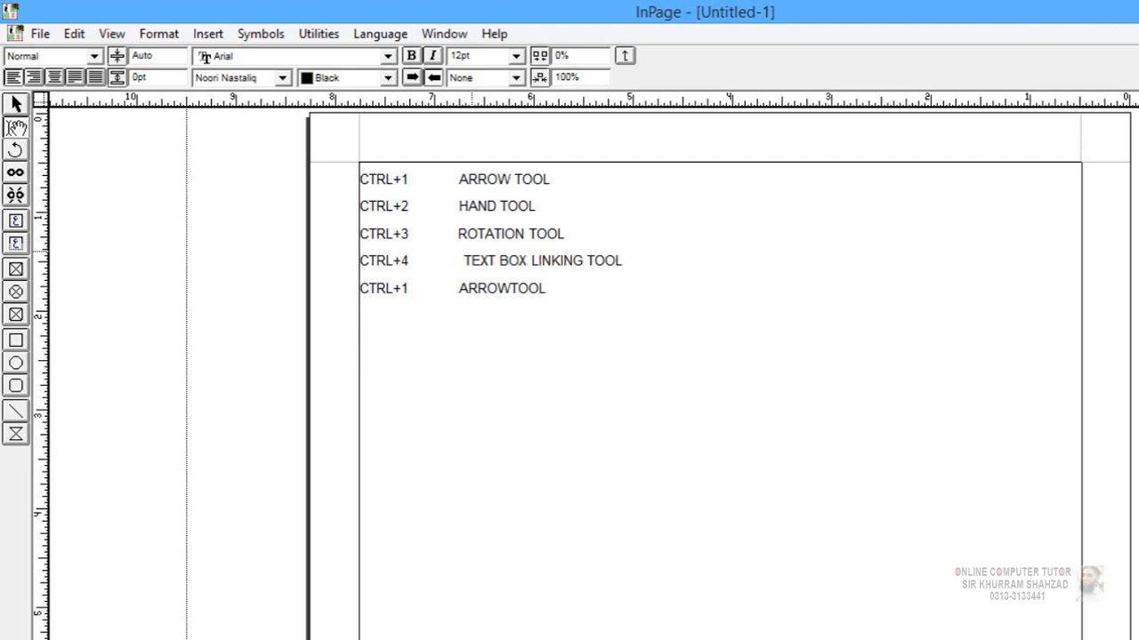
Change the shortcut on the fifth line to CTRL+5.
left_click(415, 288)
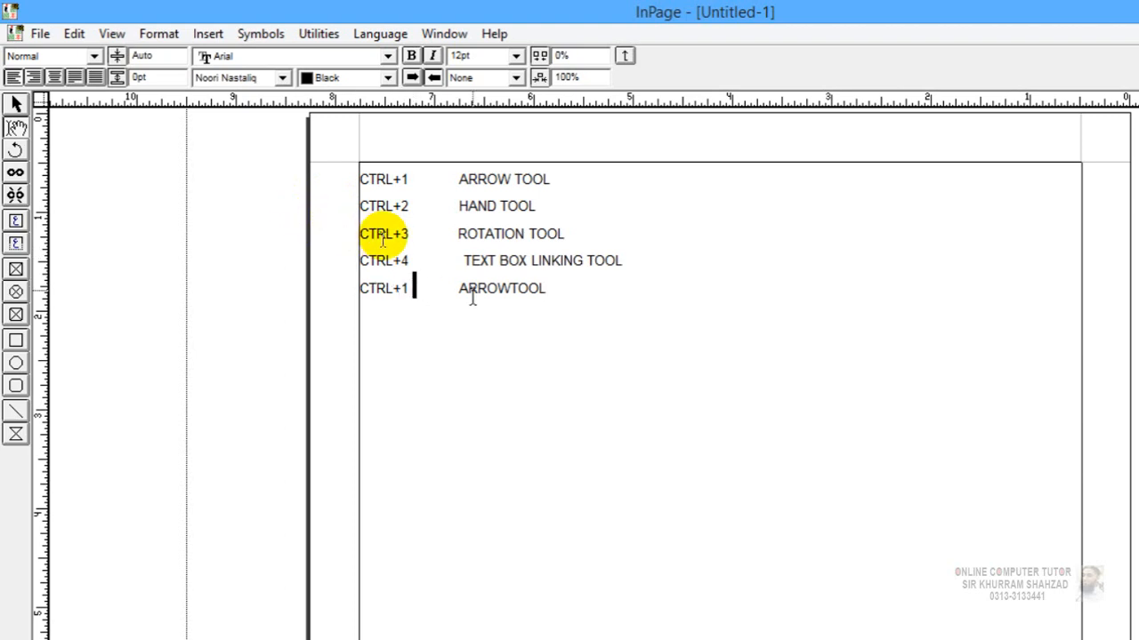
key("BackSpace")
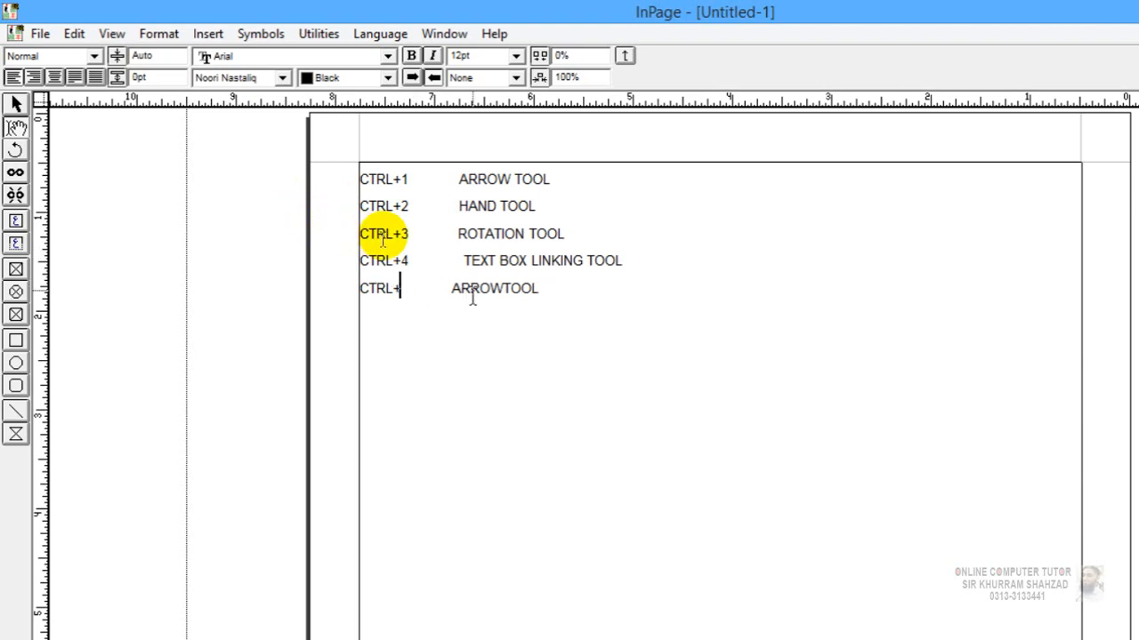
type("5")
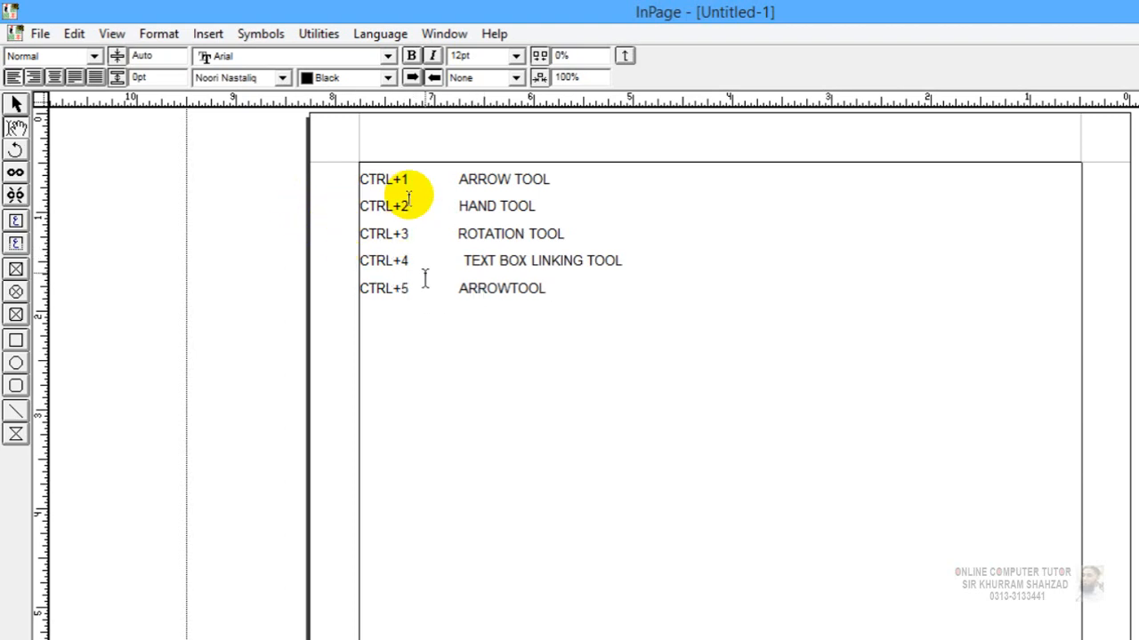
Copy TEXT BOX LINKING TOOL from the CTRL+4 line and paste it over ARROWTOOL on the CTRL+5 line.
left_click(619, 260)
left_click_drag(483, 213, 432, 241)
key("ctrl+c")
left_click_drag(550, 300, 459, 294)
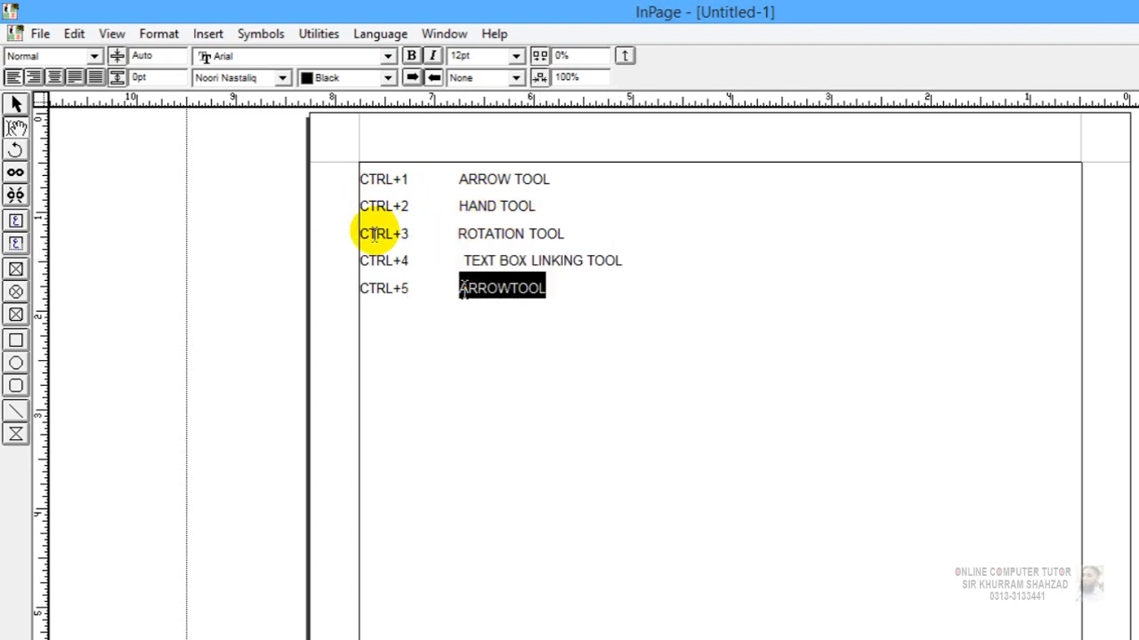
key("ctrl+v")
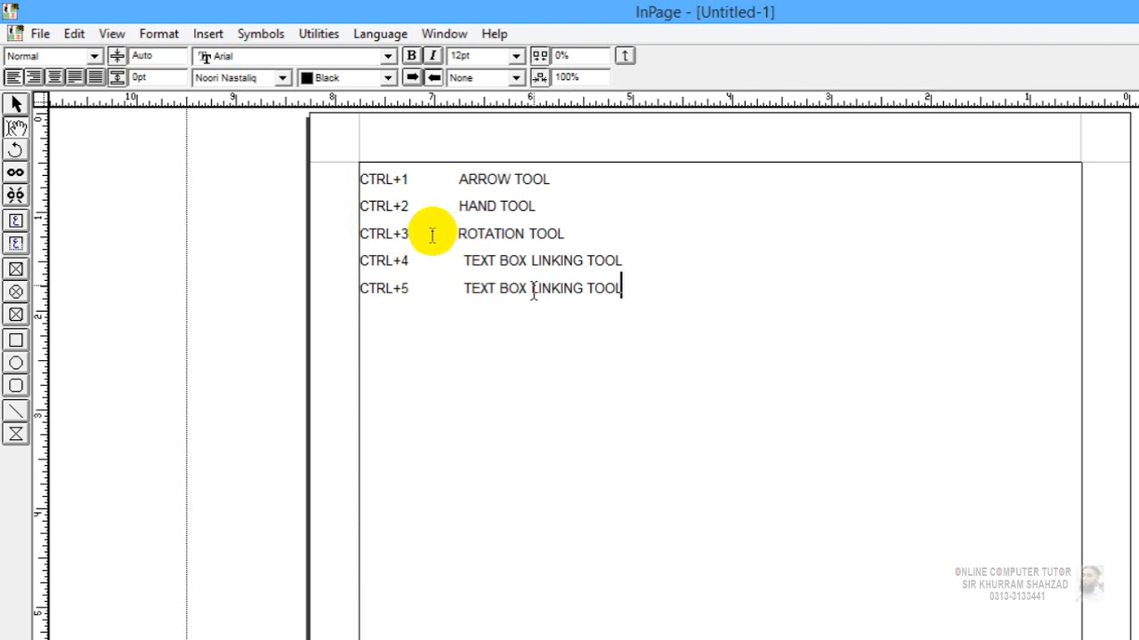
Insert DE before LINKING on the CTRL+5 line so it reads TEXT BOX DE LINKING TOOL.
left_click(433, 234)
left_click(531, 289)
type("DE")
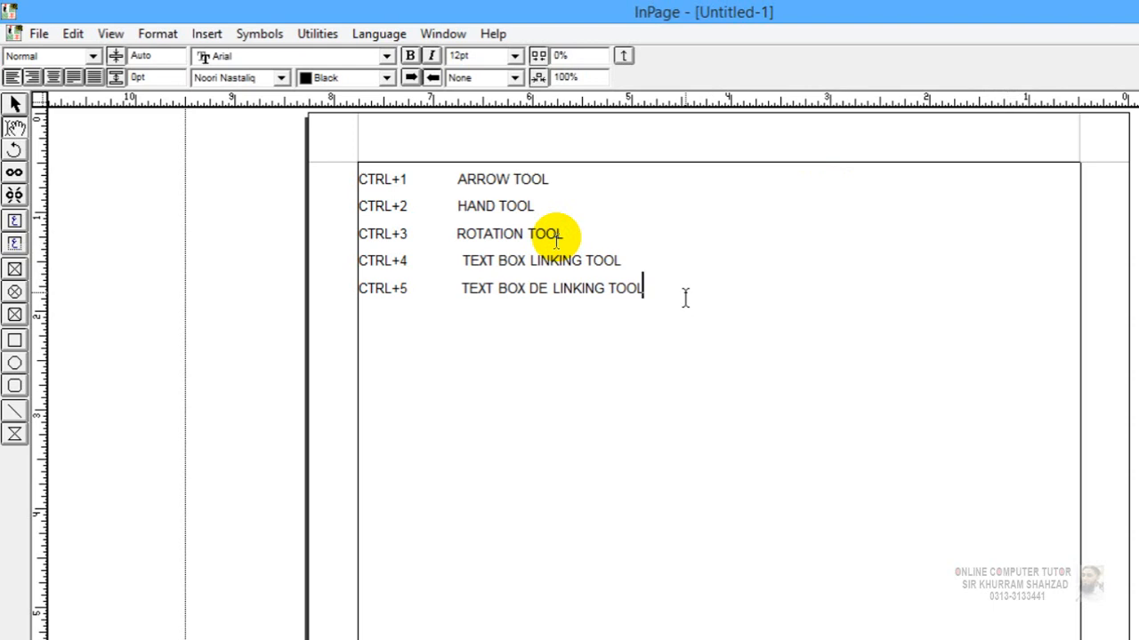
Add a new line below the CTRL+5 entry reading SHIFT+F2 followed by a tab and TEXT BOX.
key("Return")
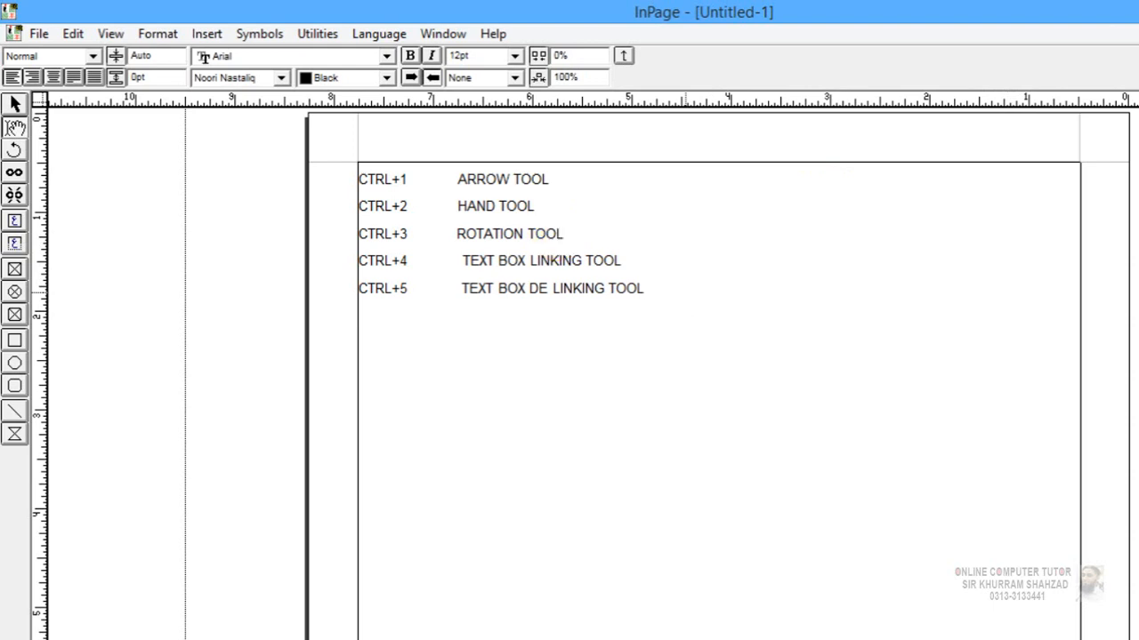
type("SHIFT+F2")
key("Home")
key("Tab")
key("BackSpace")
key("End")
type("TEXT")
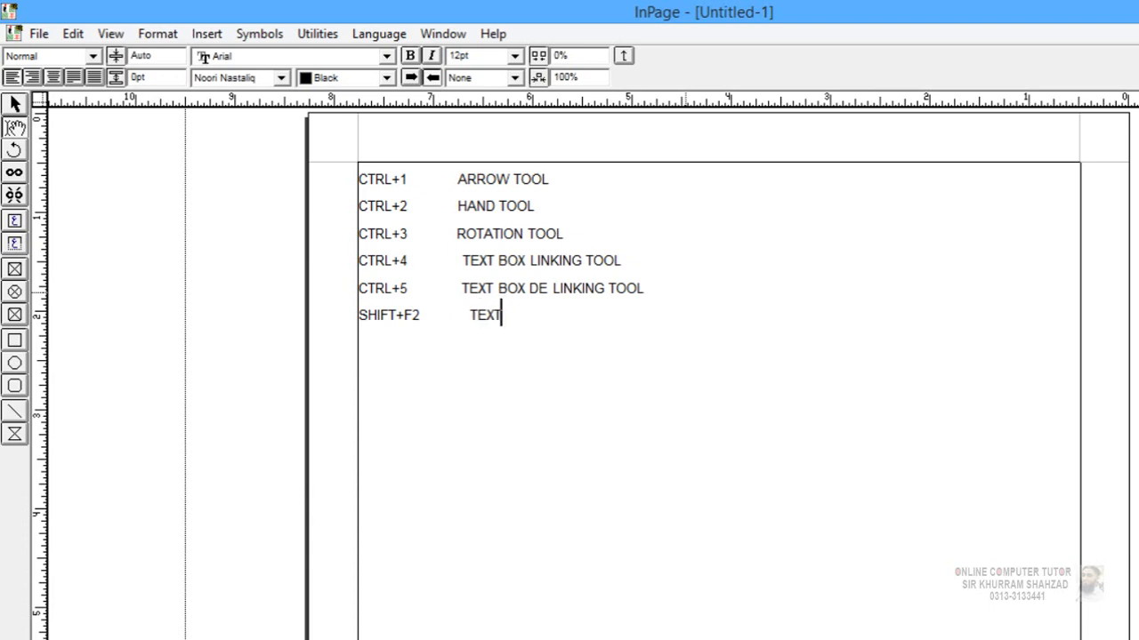
type(" BOX")
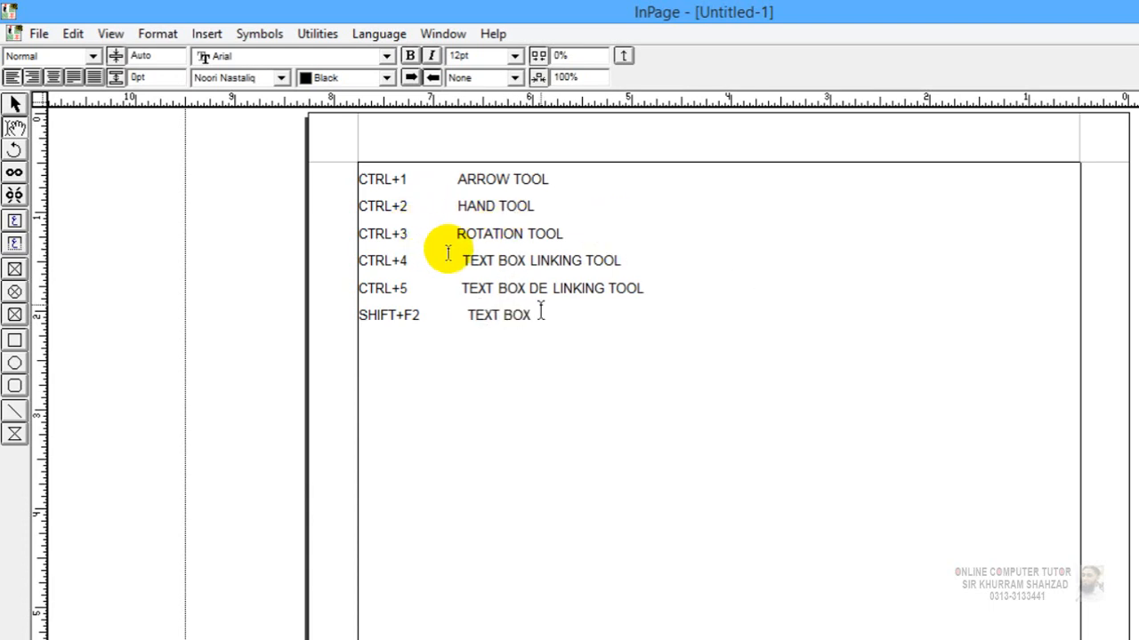
Copy the SHIFT+F2 TEXT BOX line and paste it five times on separate lines below.
left_click_drag(537, 315, 445, 317)
left_click(361, 334)
key("shift+Up")
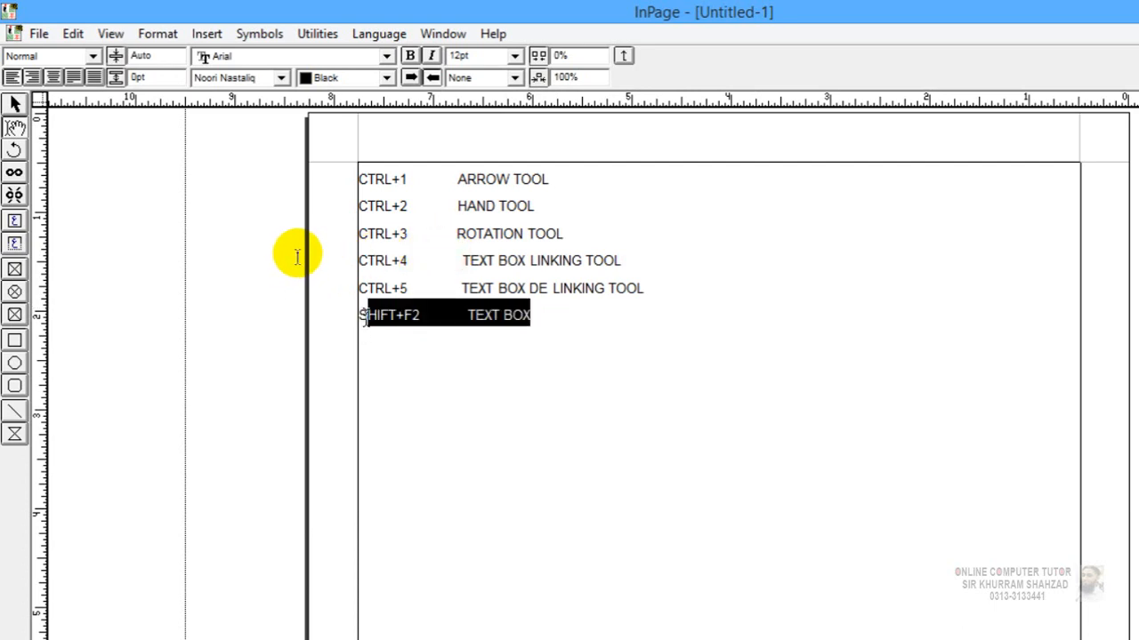
key("ctrl+c")
key("Right")
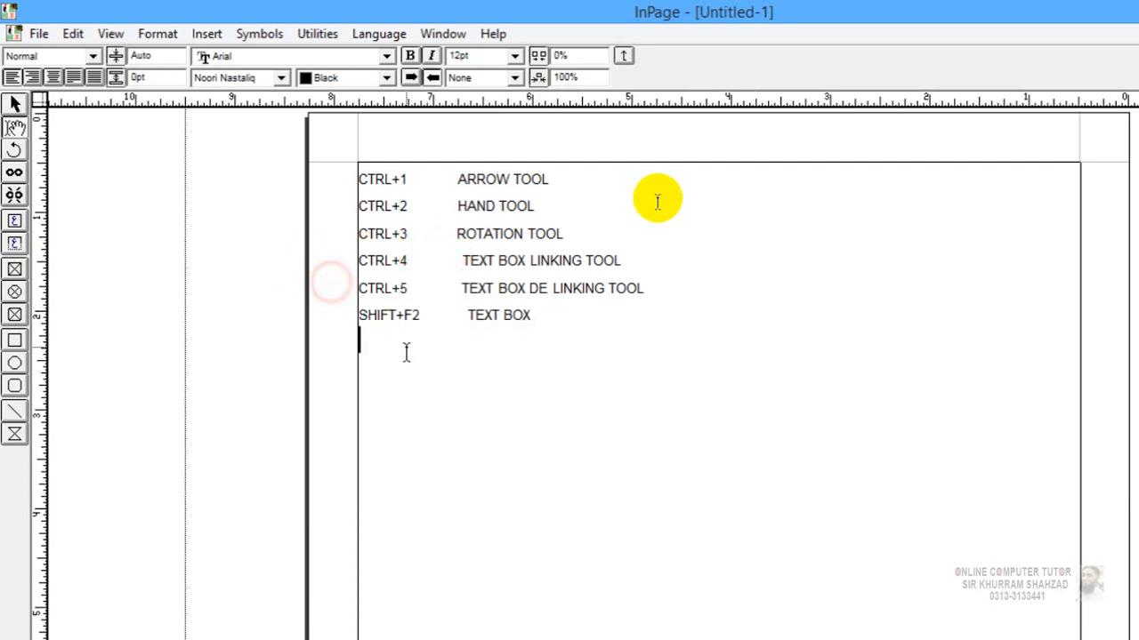
key("ctrl+v")
key("ctrl+v")
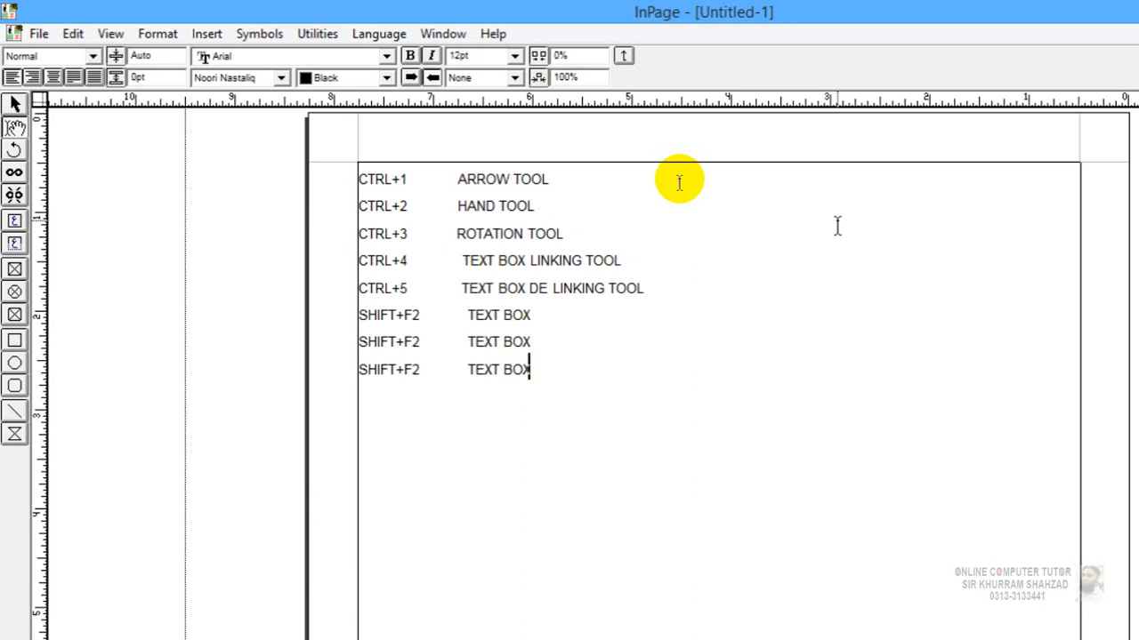
key("ctrl+v")
key("Return")
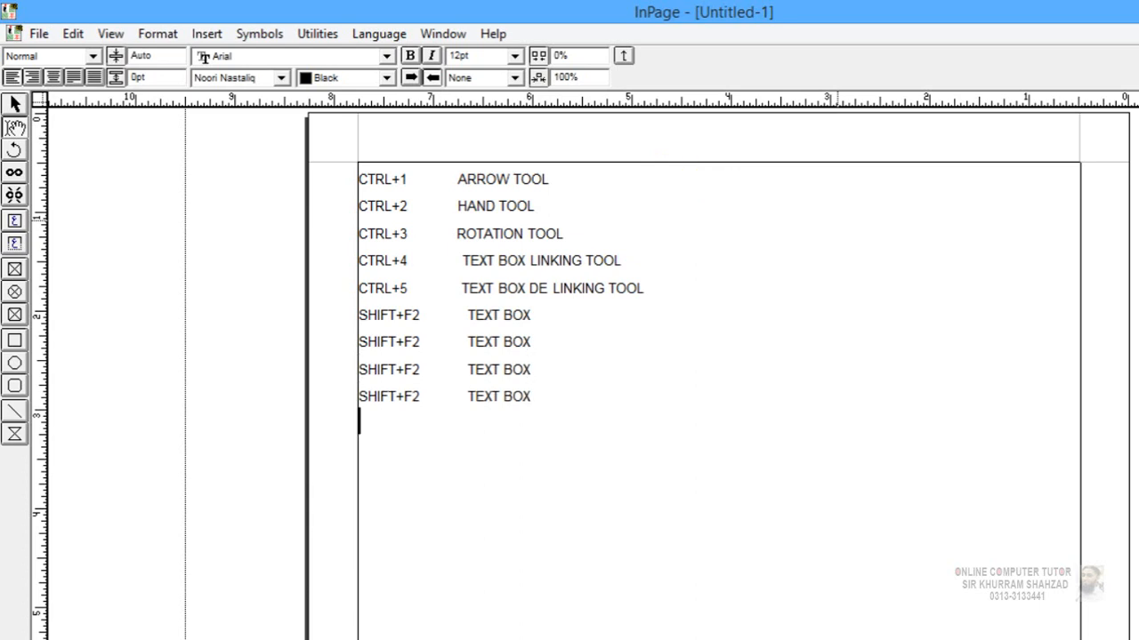
key("ctrl+v")
key("Return")
key("ctrl+v")
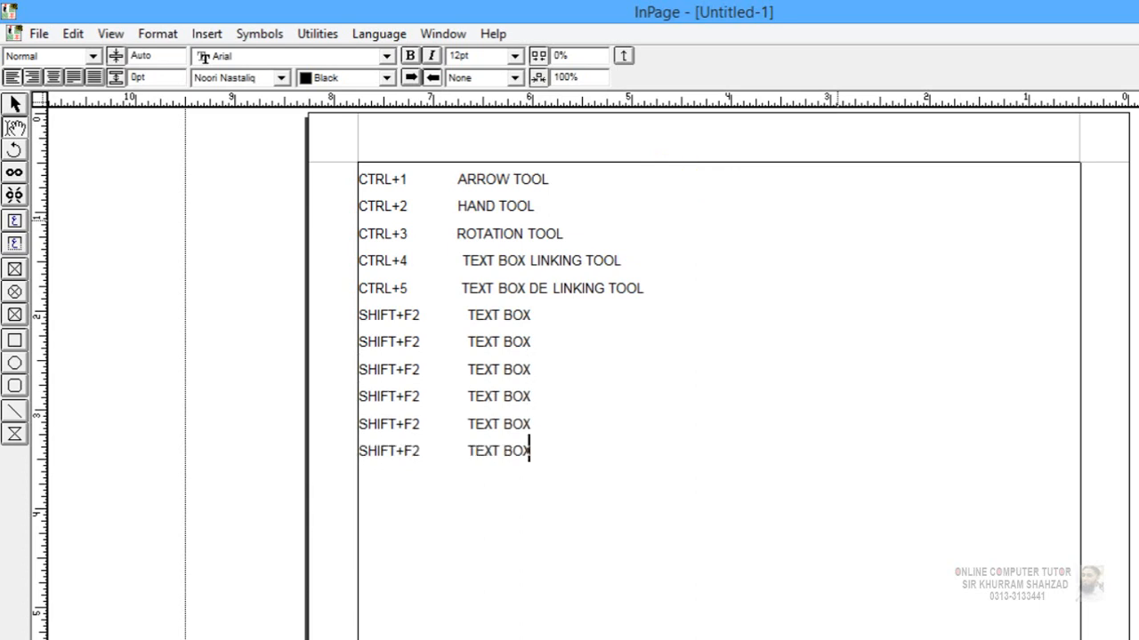
Change the shortcut on the first duplicated SHIFT+F2 line to SHIFT+F3.
key("Up")
key("Up")
key("Up")
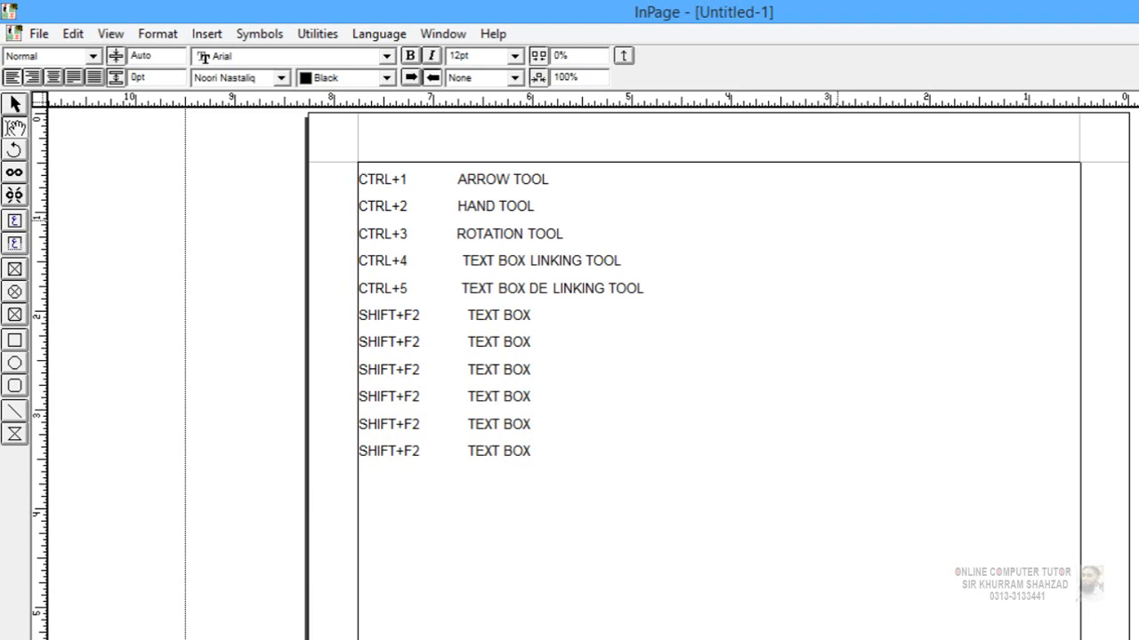
left_click(425, 339)
key("BackSpace")
key("BackSpace")
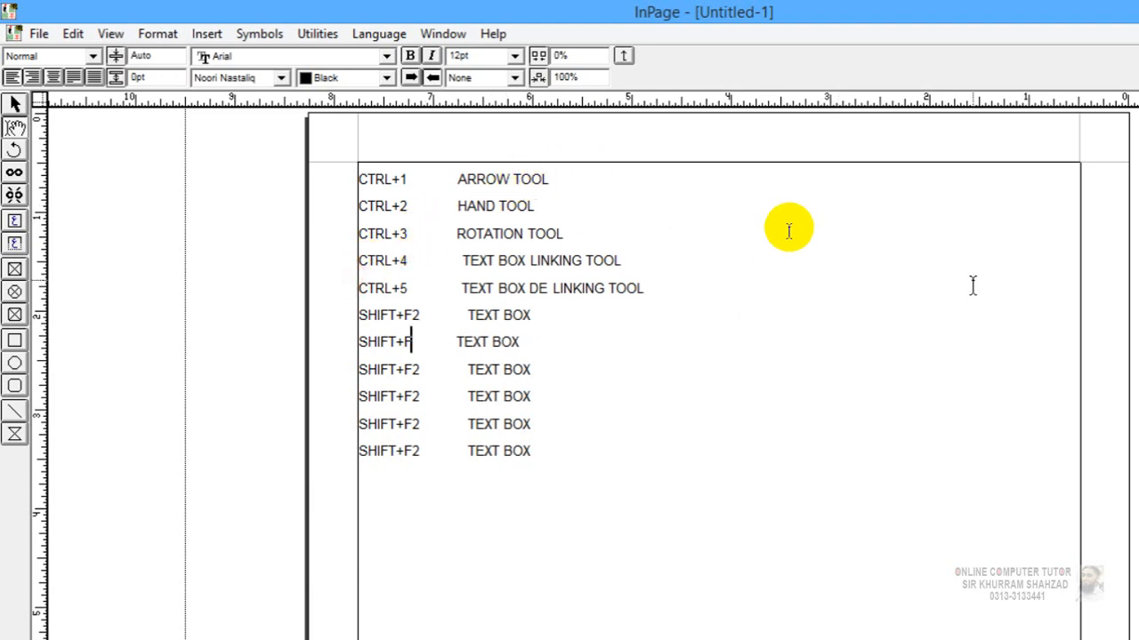
type("3")
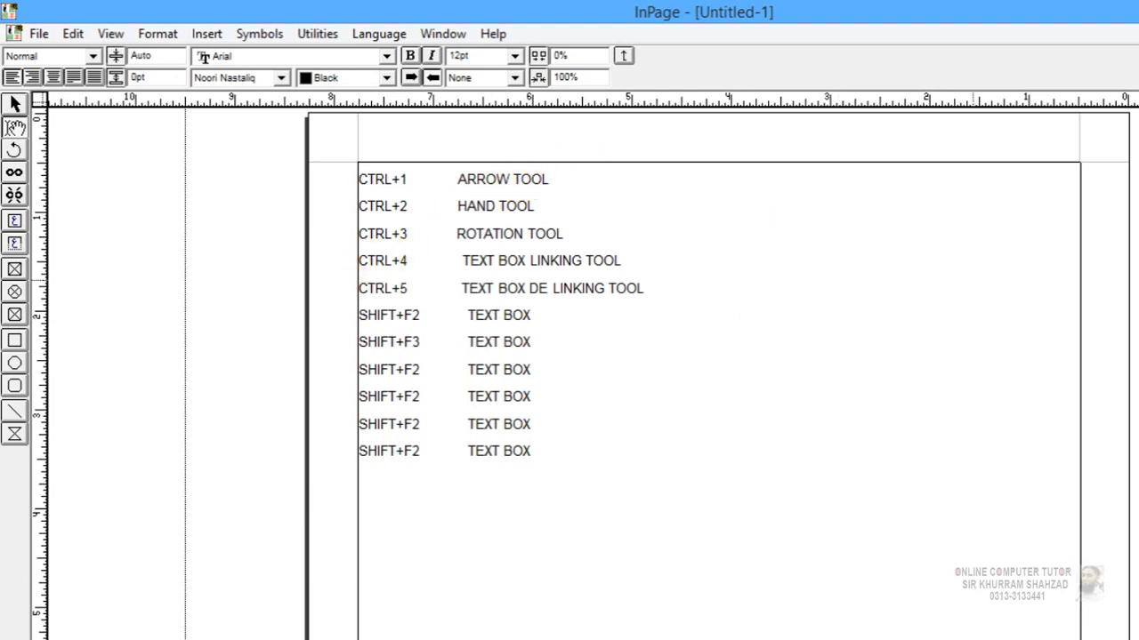
Insert TITLE before TEXT BOX on the SHIFT+F3 line so it reads TITLE TEXT BOX.
left_click(468, 343)
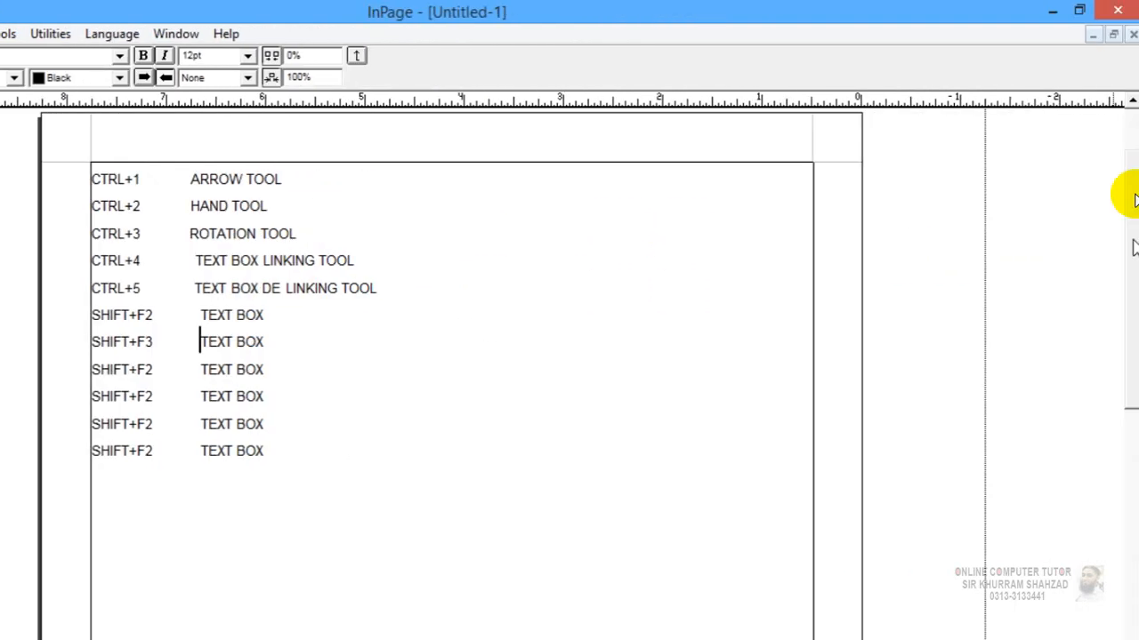
type("t")
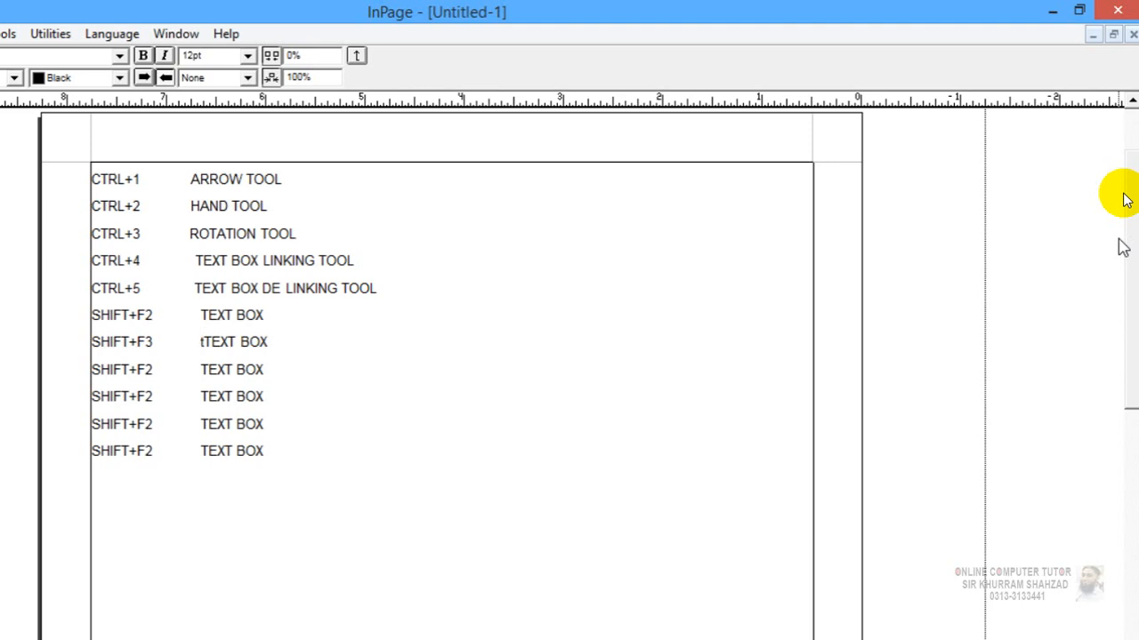
key("BackSpace")
type("TITLE")
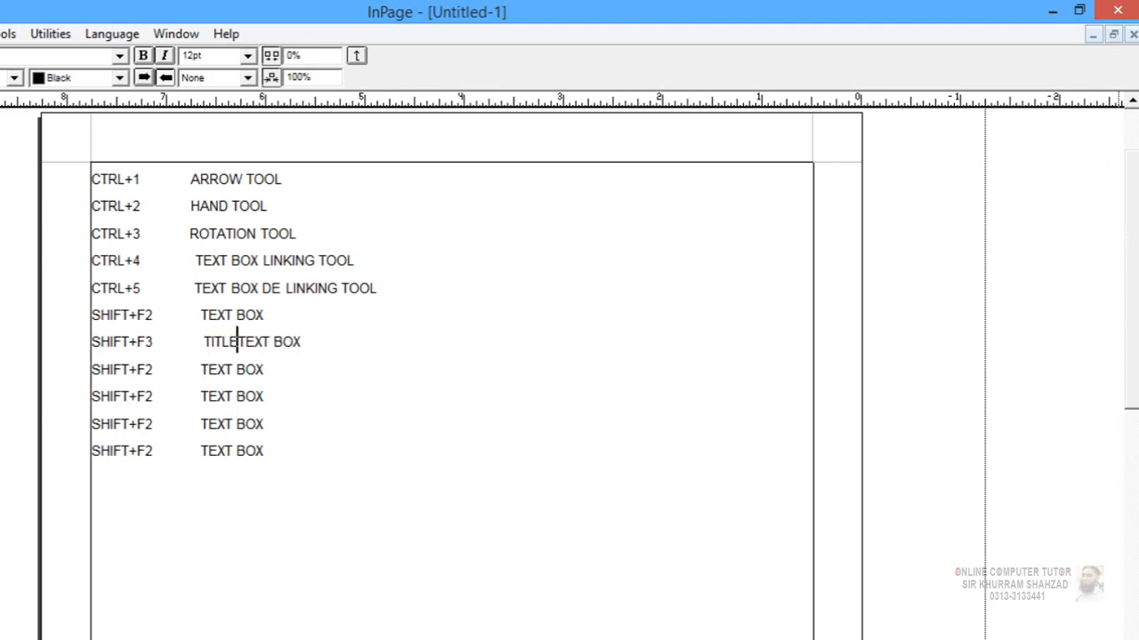
Change the shortcut on the line below the SHIFT+F3 entry to SHIFT+F4.
left_click(331, 290)
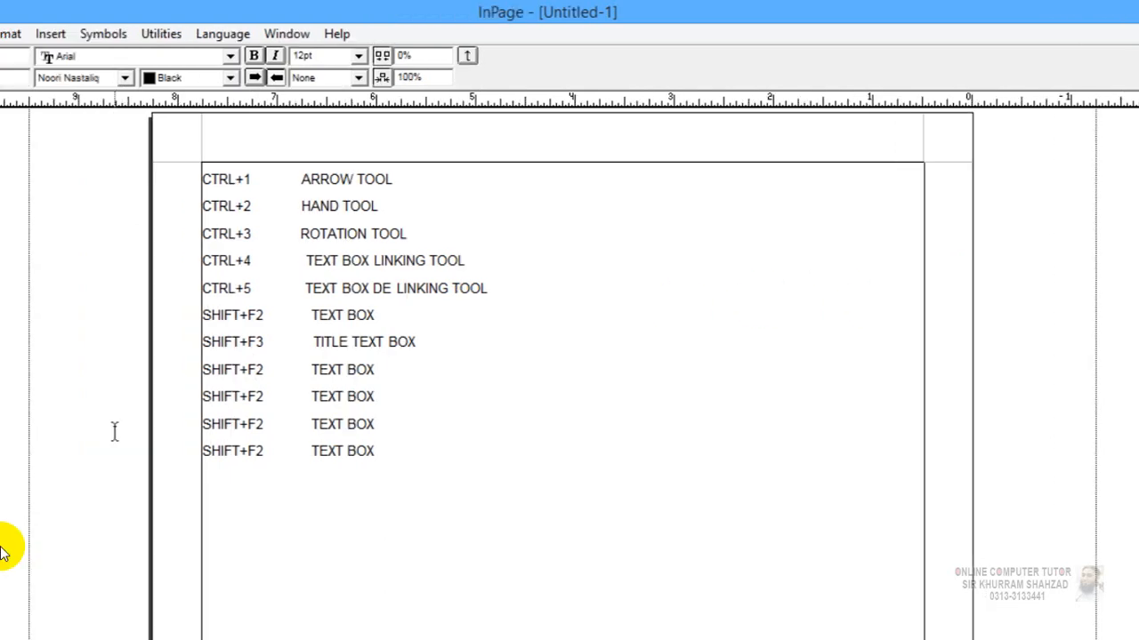
key("Delete")
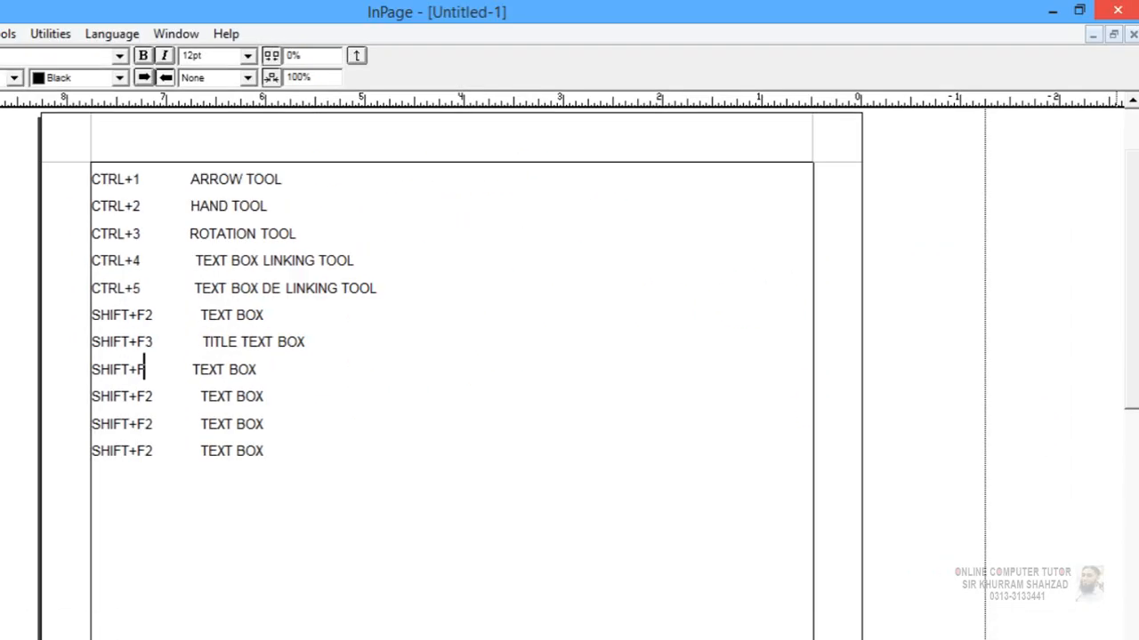
type("4")
Replace TEXT BOX on the SHIFT+F4 line with RECTANGULAR PICTURE BOX.
left_click_drag(267, 370, 201, 370)
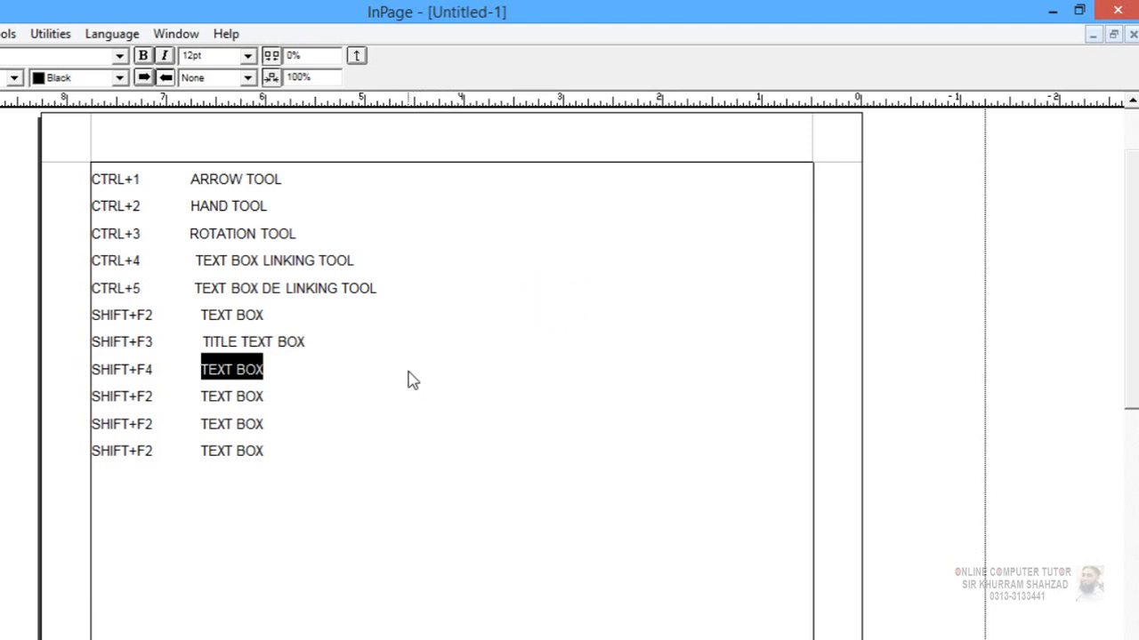
type("RECTANGUL")
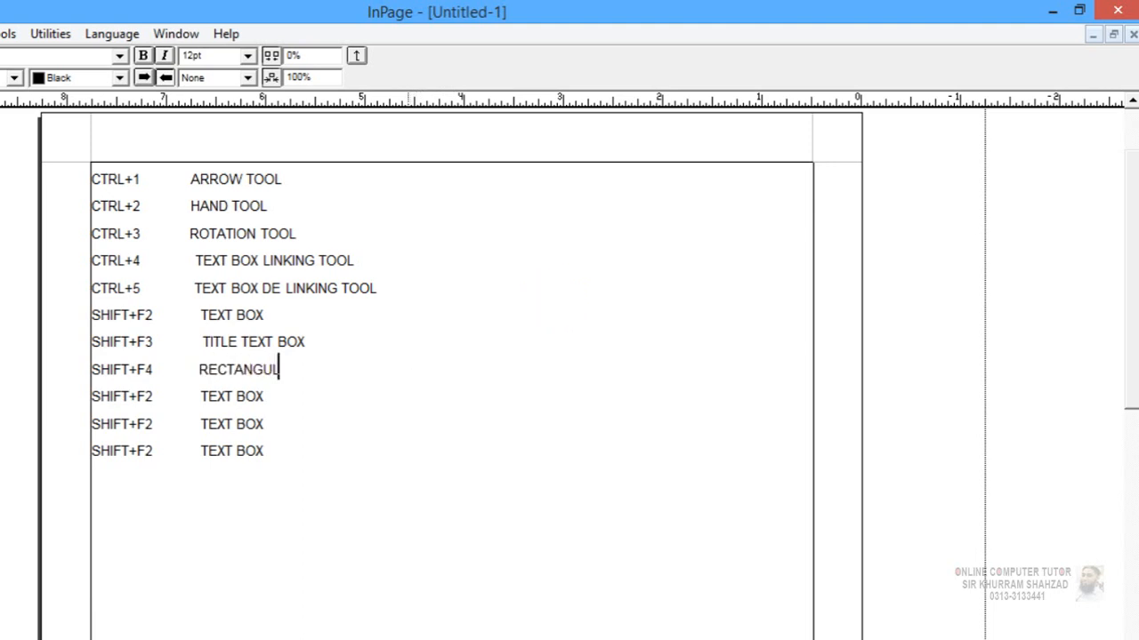
type("AR [PICTUR")
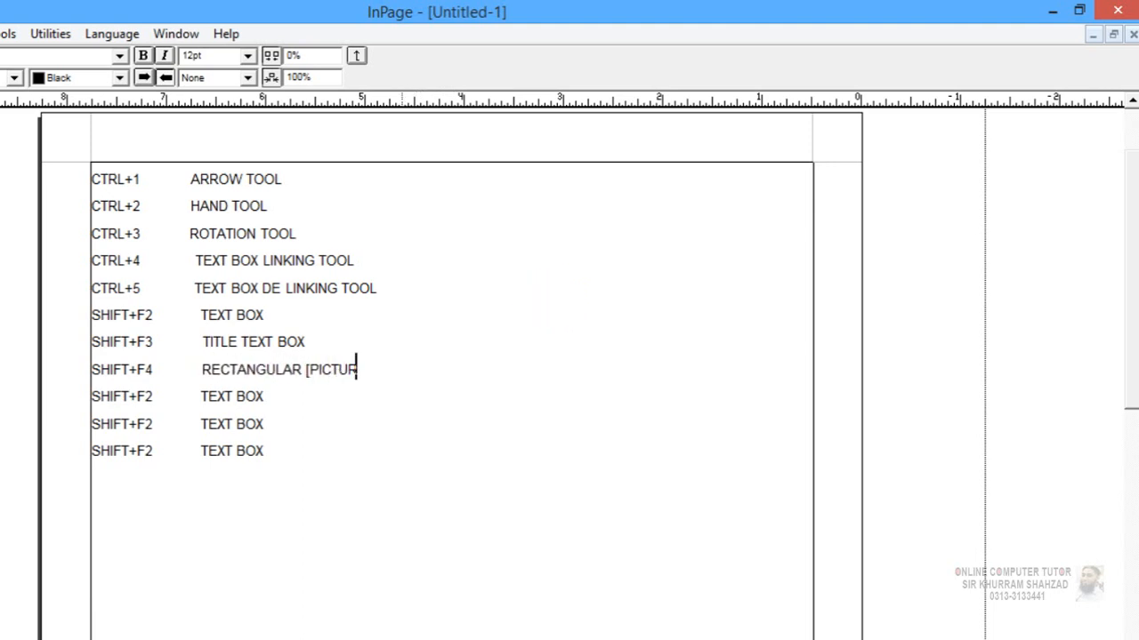
type("E")
key("BackSpace")
key("BackSpace")
key("BackSpace")
key("BackSpace")
key("BackSpace")
key("BackSpace")
key("BackSpace")
key("BackSpace")
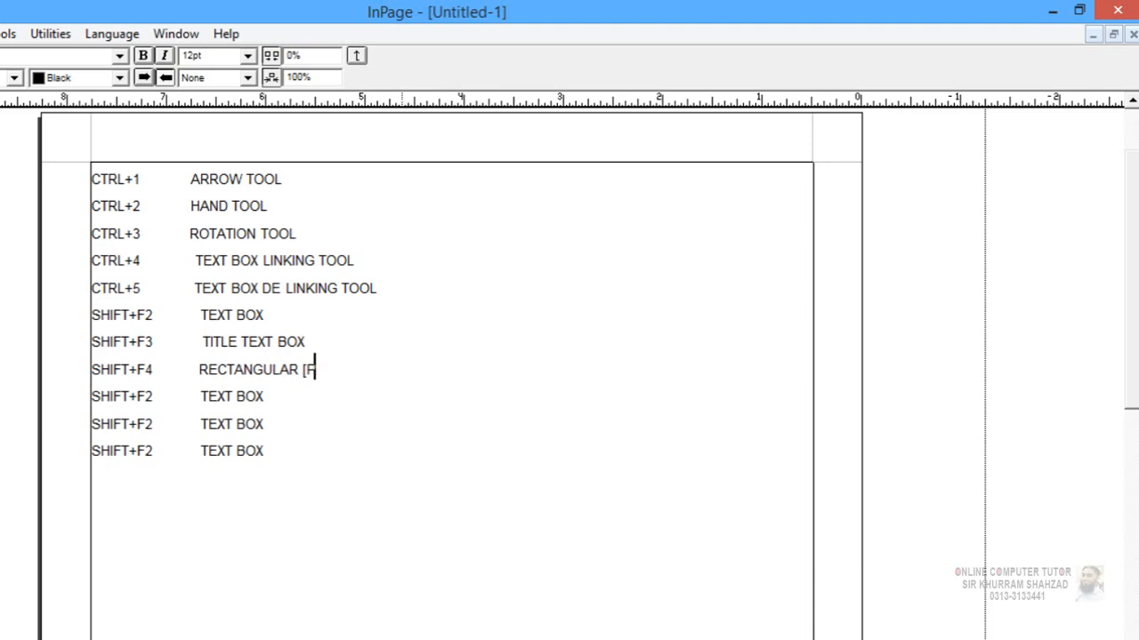
type("PICTU")
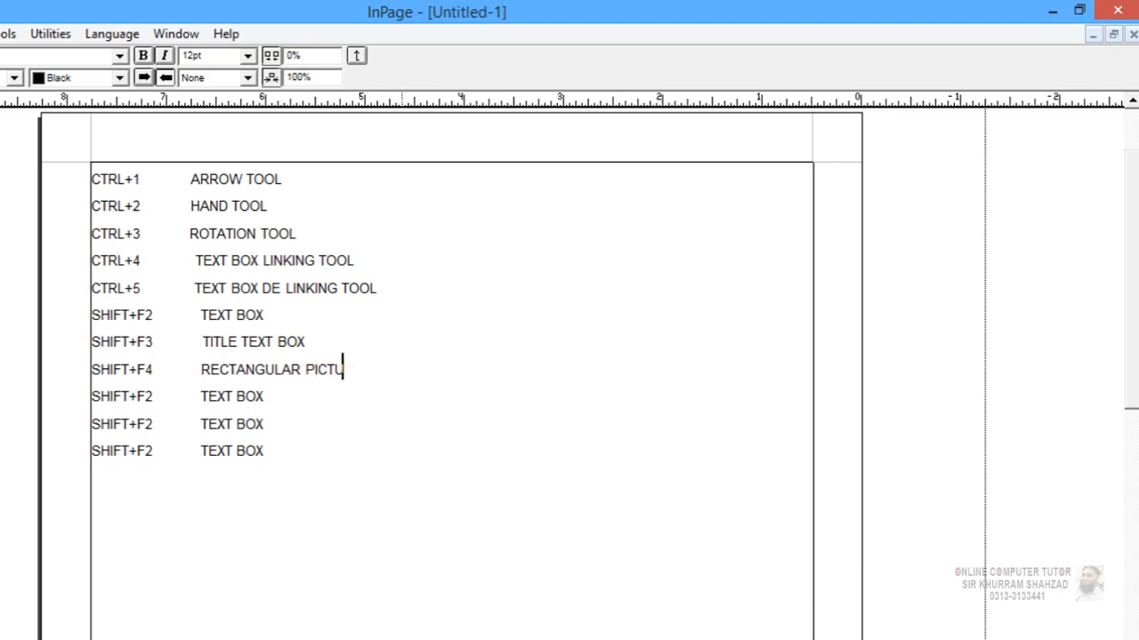
type("RE EOX")
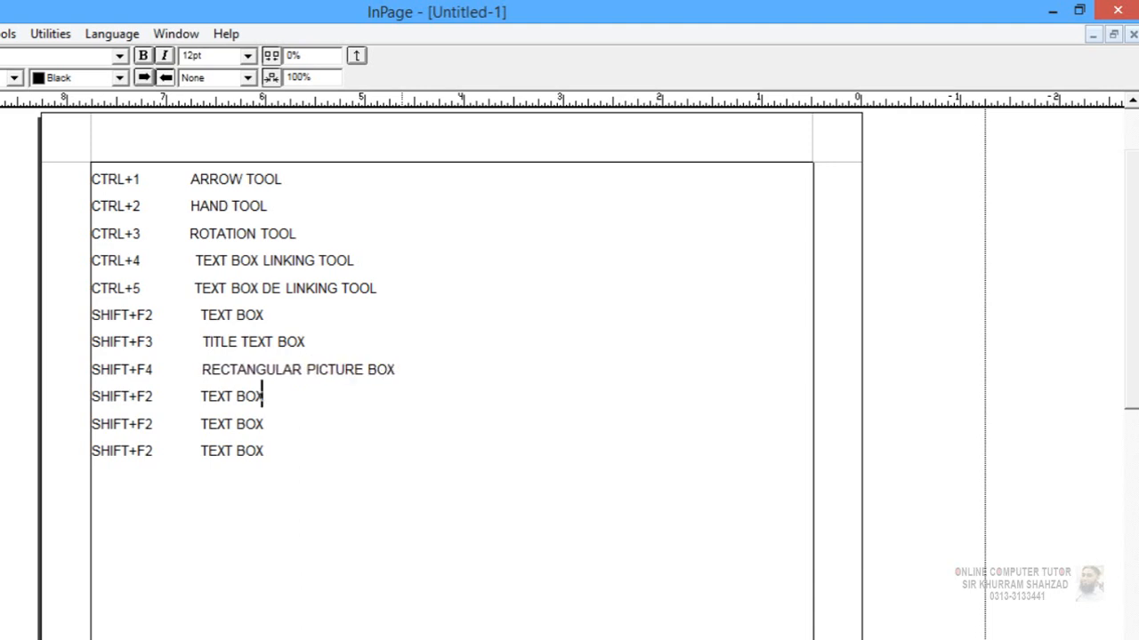
On the line below the SHIFT+F4 entry, delete TEXT BOX, the spacing and the 2, keeping only SHIFT+F.
key("shift+Left")
key("shift+Left")
key("shift+Left")
key("shift+Left")
key("shift+Left")
key("shift+Left")
key("shift+Left")
key("shift+Left")
key("shift+Left")
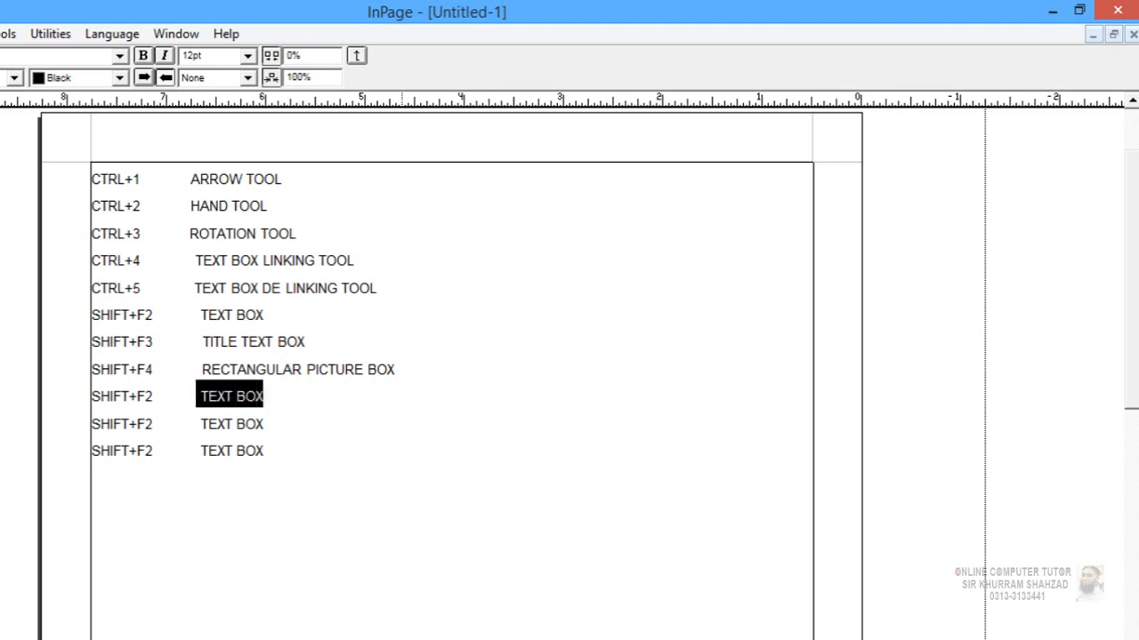
key("BackSpace")
key("BackSpace")
key("BackSpace")
key("BackSpace")
key("BackSpace")
key("BackSpace")
key("BackSpace")
key("BackSpace")
key("BackSpace")
key("BackSpace")
key("BackSpace")
key("BackSpace")
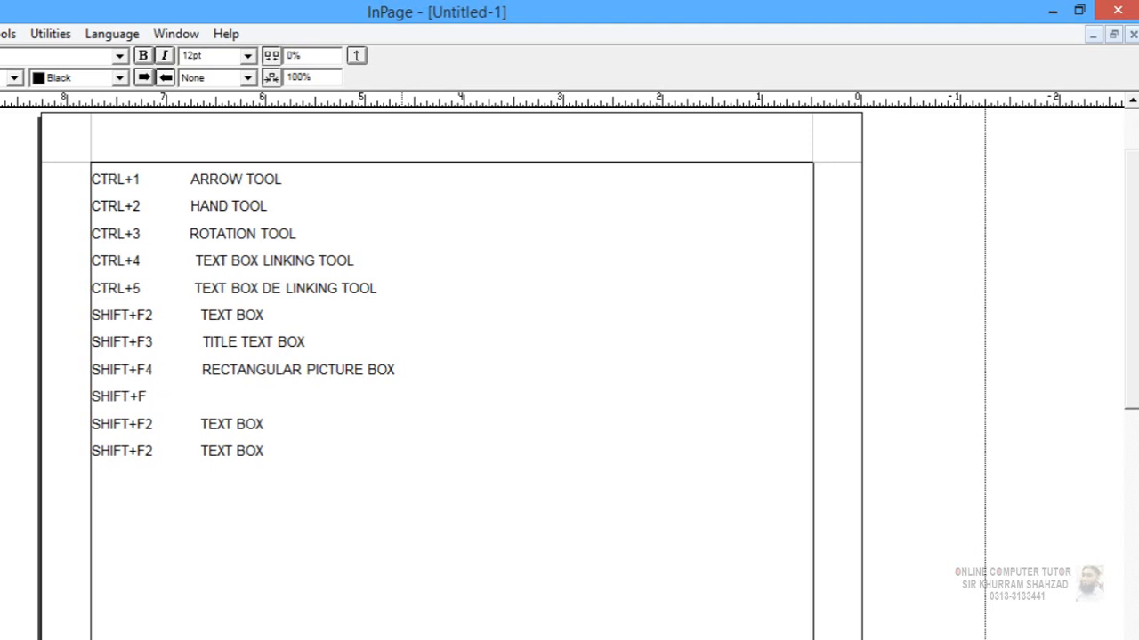
Complete the SHIFT+F line as SHIFT+F5, followed by spacing and ELIPITICAL PICTURE BOX.
type("5           eLIPITICAL")
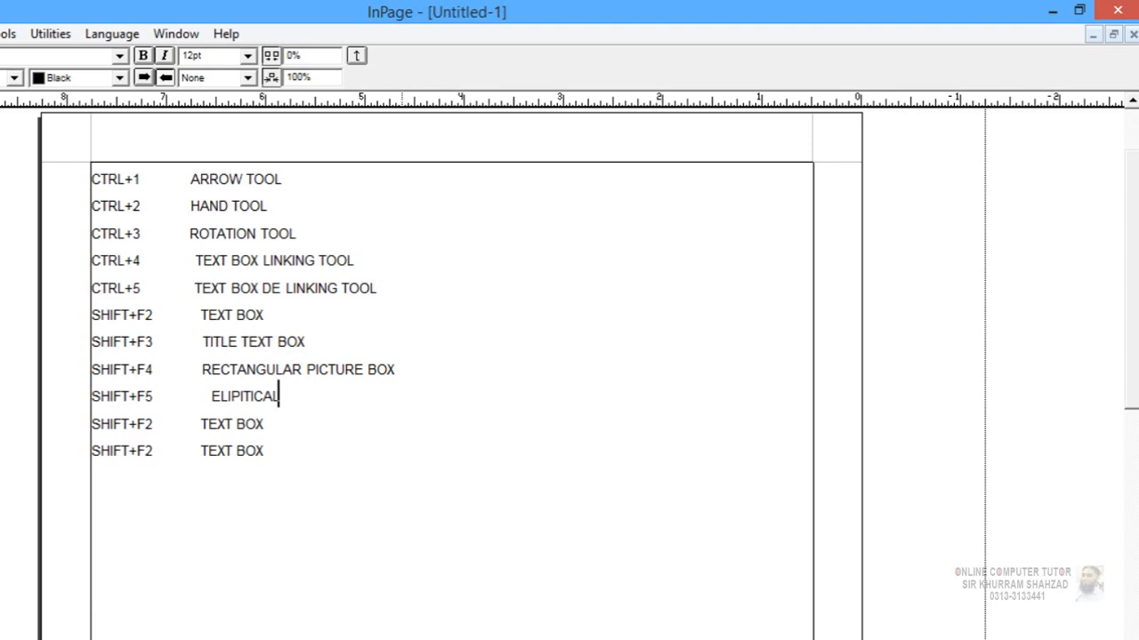
type("P")
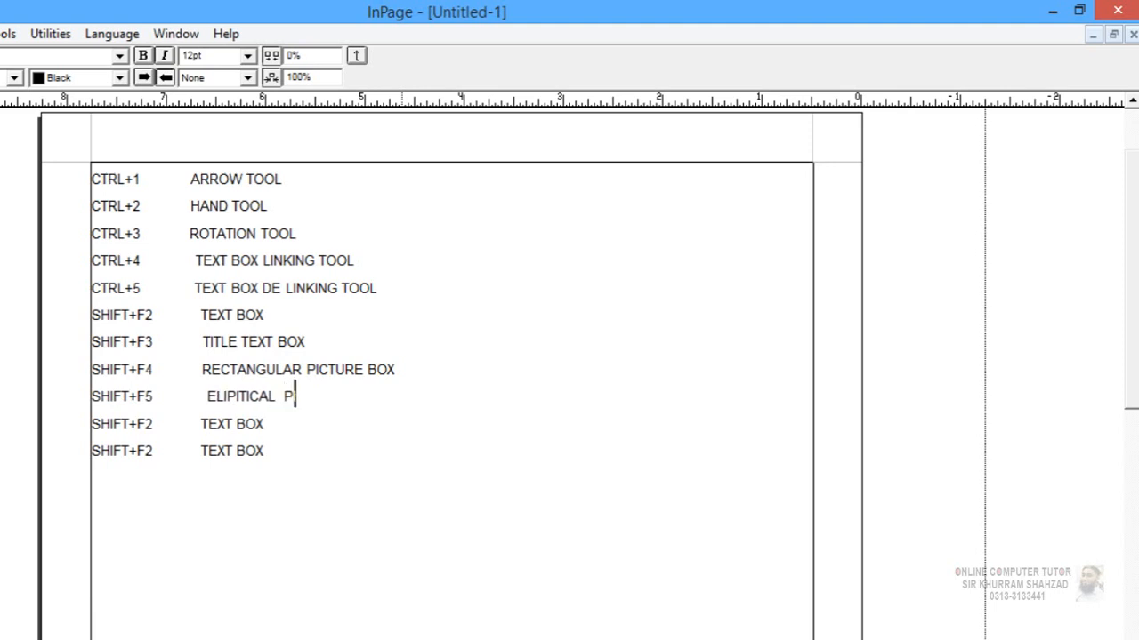
type("ICTURE")
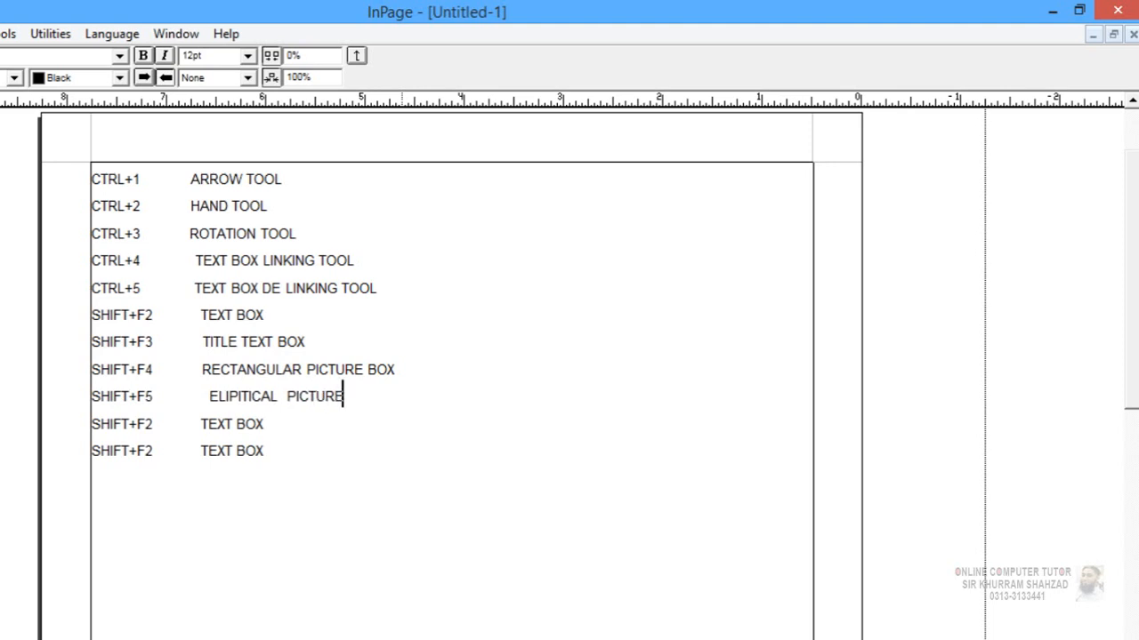
type(" BOX")
Change the shortcut on the line below the SHIFT+F5 entry to SHIFT+F6.
left_click(263, 425)
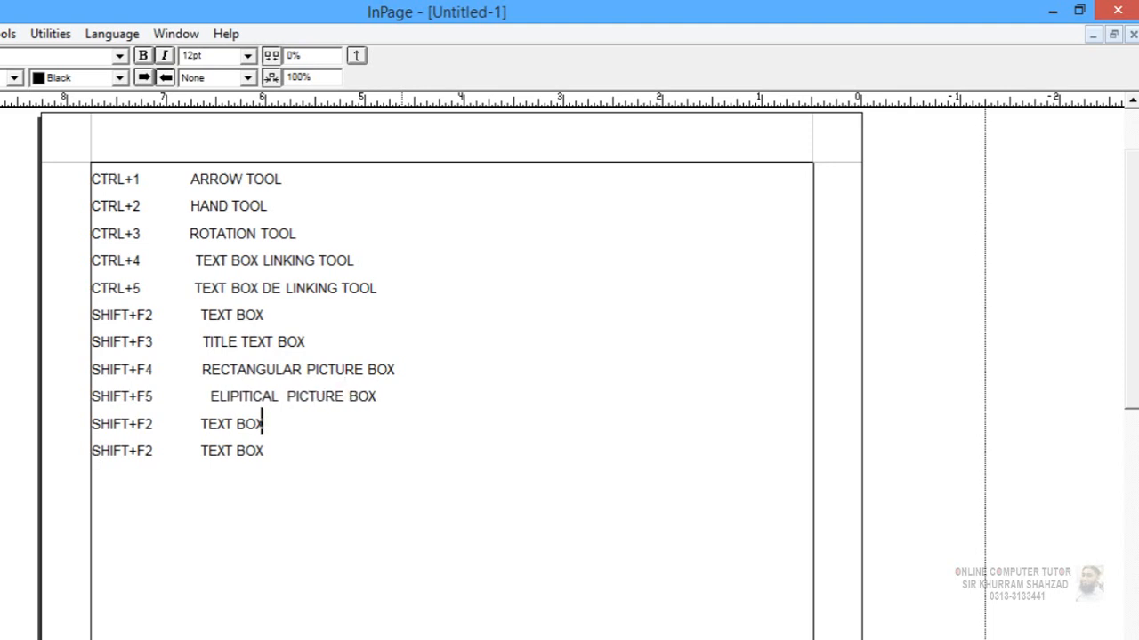
key("Left")
key("Left")
key("Left")
key("Left")
key("Left")
key("Left")
key("Left")
key("Left")
key("Left")
key("Left")
key("Left")
key("Left")
key("shift+Left")
type("6")
key("Left")
key("Left")
key("Left")
key("Left")
key("Left")
key("Left")
key("Left")
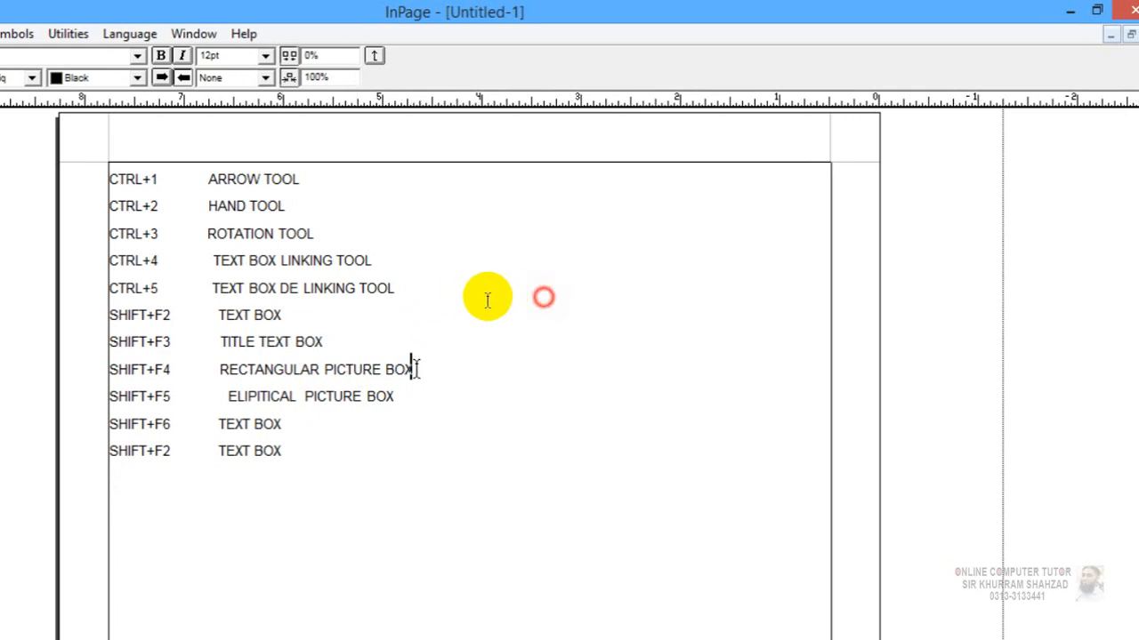
Replace TEXT BOX on the SHIFT+F6 line with RECTANGULAR PICTURE BOX from the SHIFT+F4 line, and insert ROUNDED before it.
left_click_drag(412, 369, 215, 391)
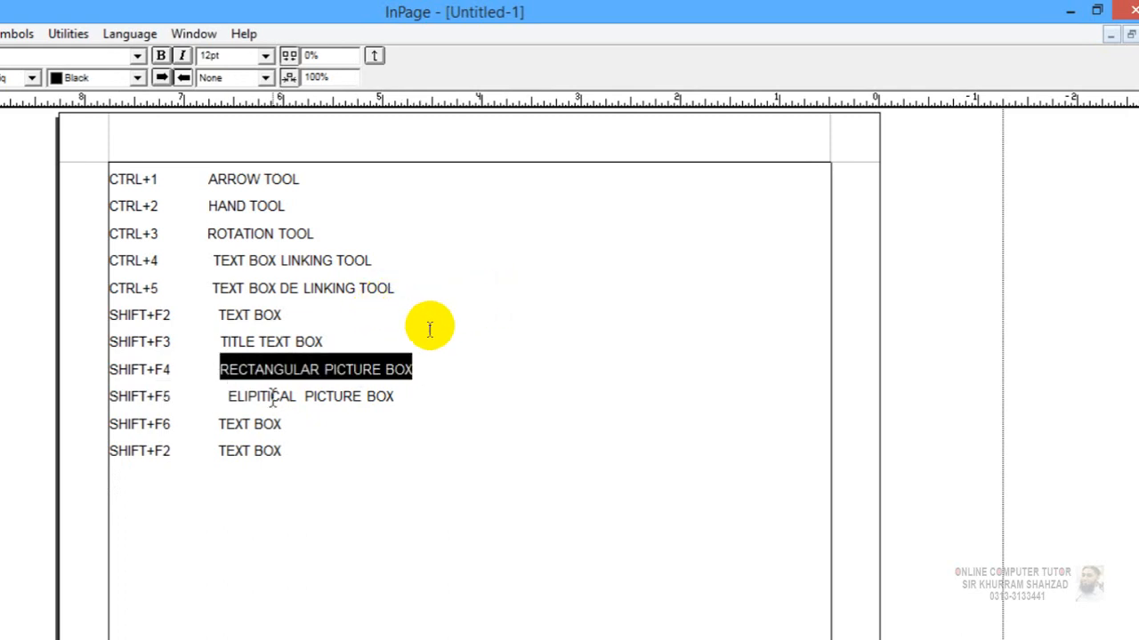
left_click_drag(283, 424, 218, 424)
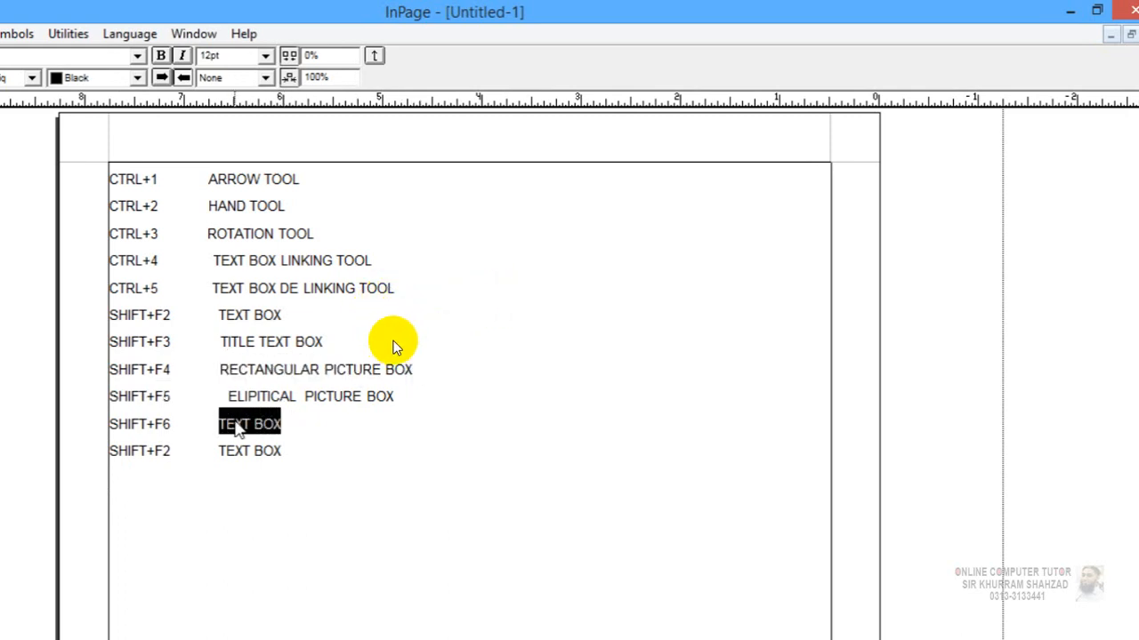
type("RECTANGULAR PICTURE BOX")
left_click(222, 424)
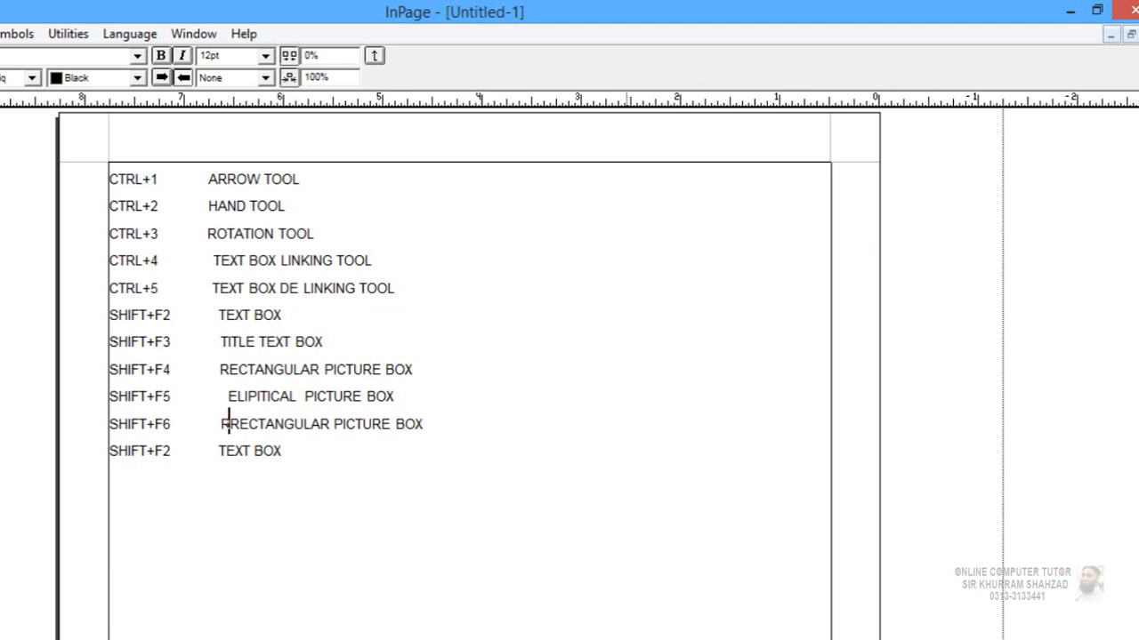
type("ROUNDED")
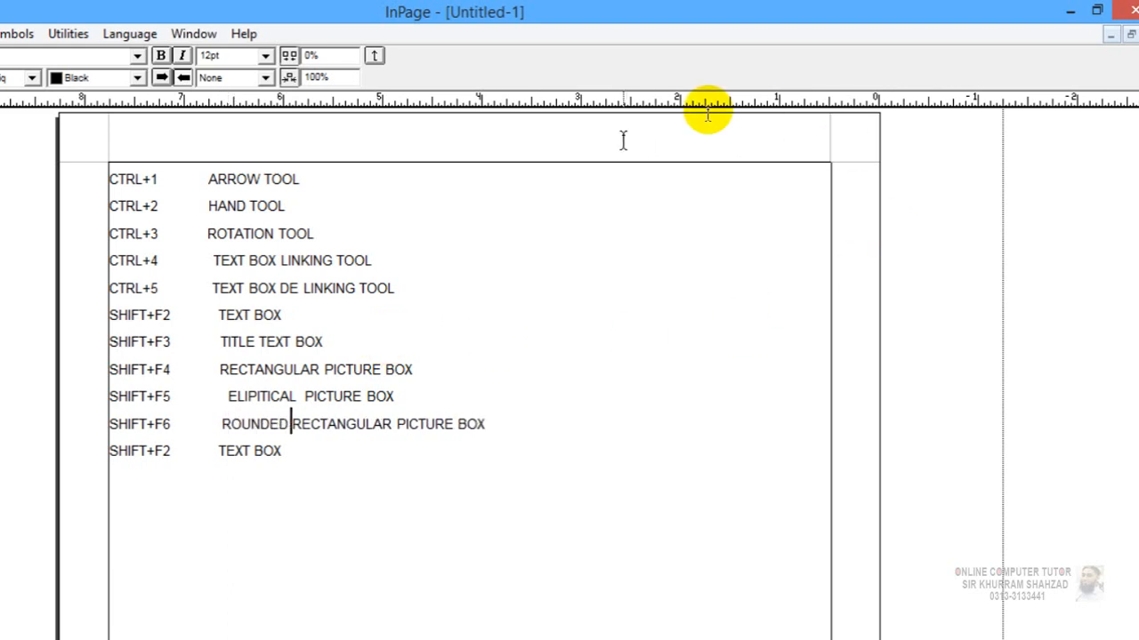
Replace the last SHIFT+F2 line with a copy of the SHIFT+F6 line and change the copy's shortcut to SHIFT+F7.
left_click_drag(285, 451, 108, 451)
key("BackSpace")
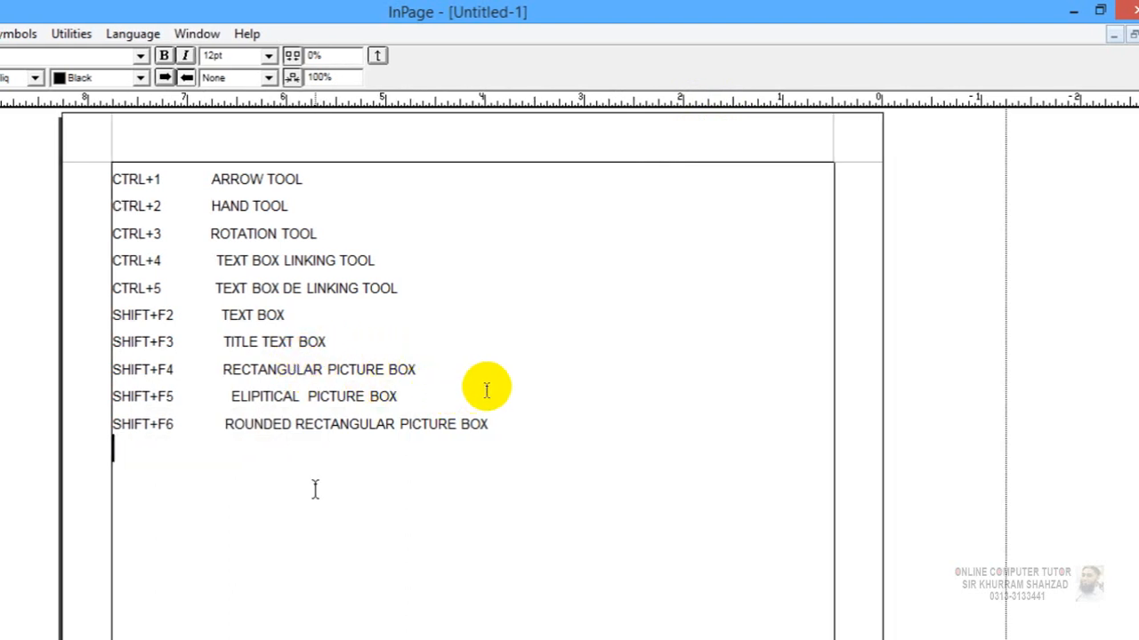
left_click_drag(490, 434, 116, 434)
key("ctrl+c")
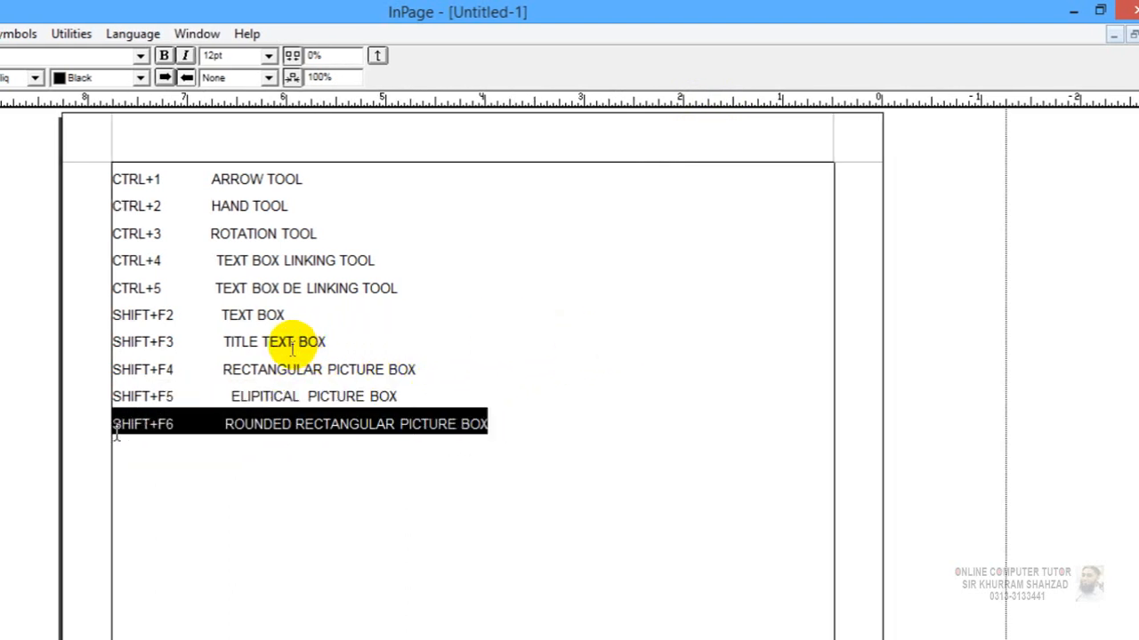
left_click(161, 465)
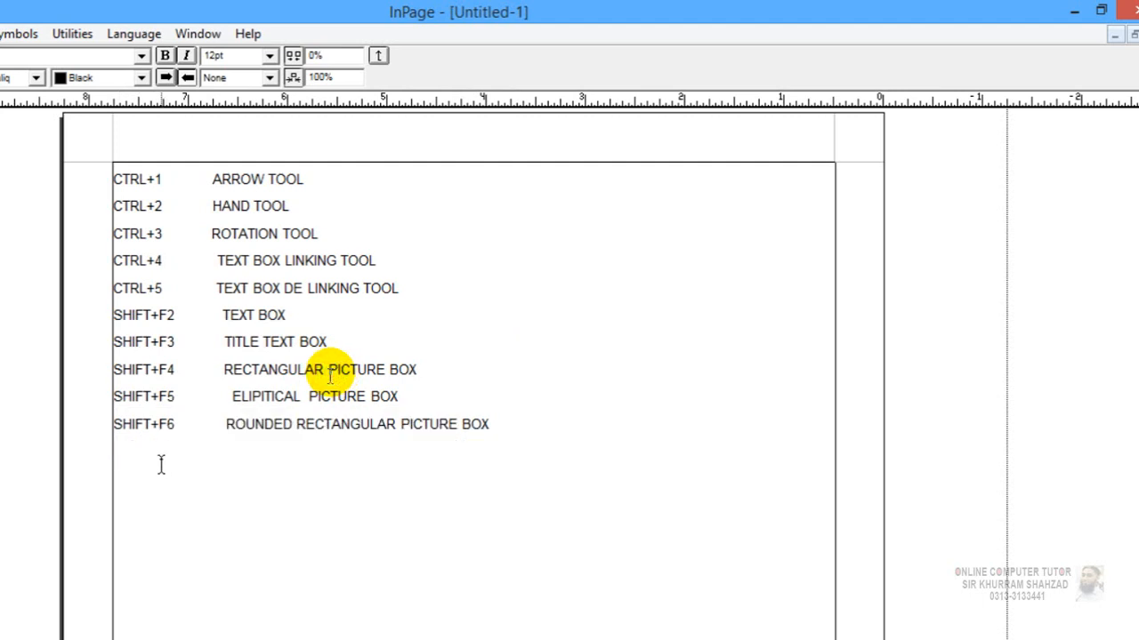
key("ctrl+v")
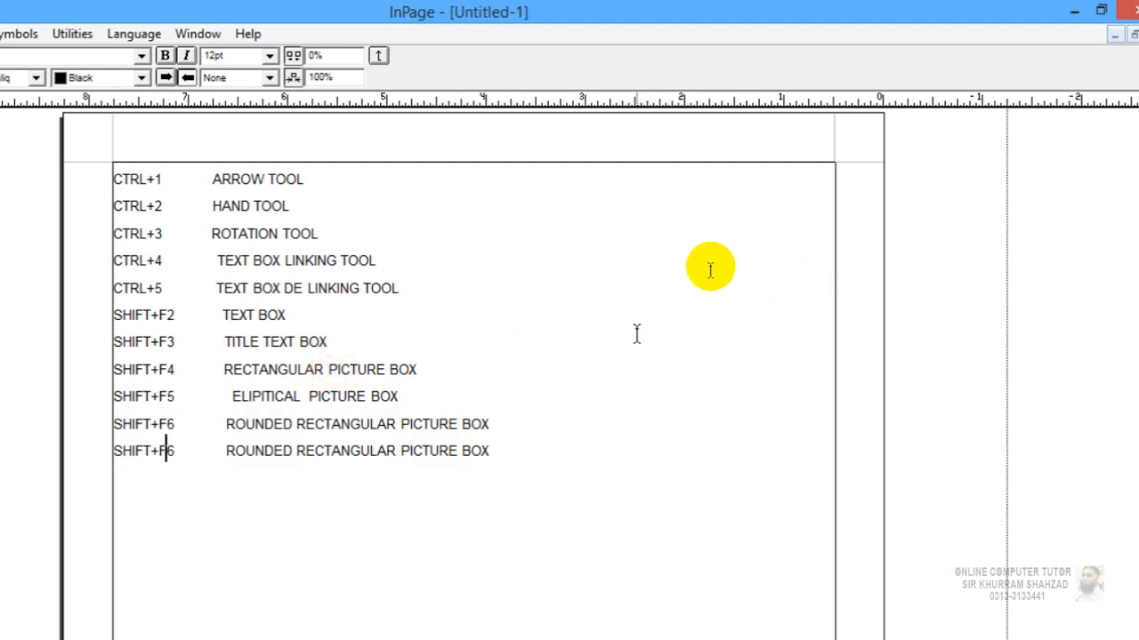
key("Delete")
type("7")
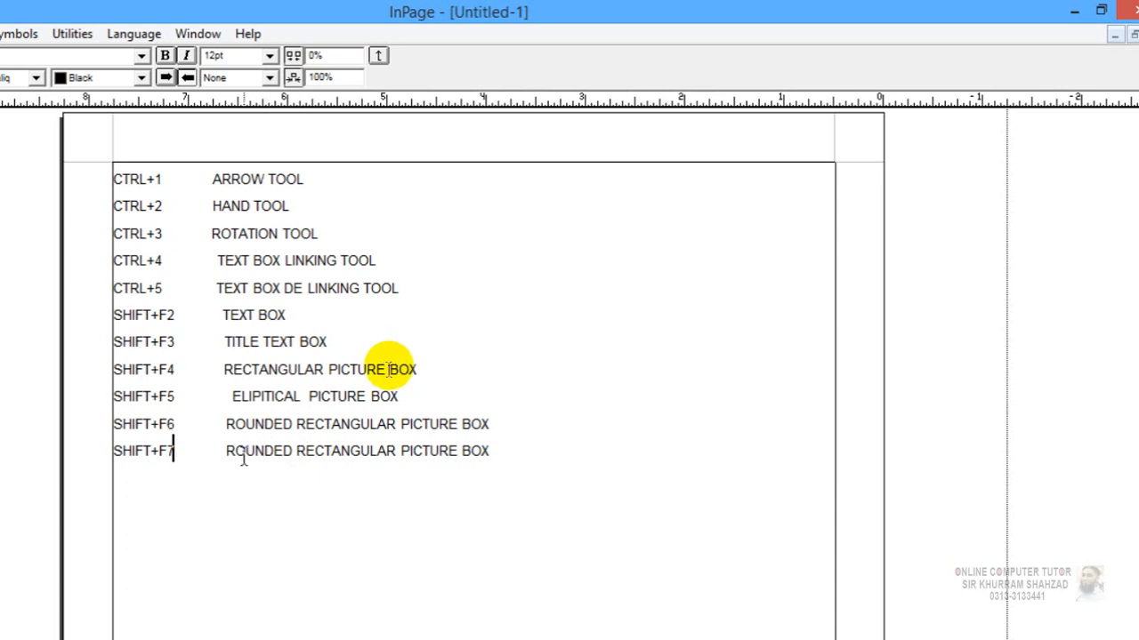
Remove ROUNDED from the SHIFT+F7 line and replace PICTURE with GRAPHIC so it reads RECTANGULAR GRAPHIC BOX.
left_click_drag(225, 453, 377, 451)
key("Delete")
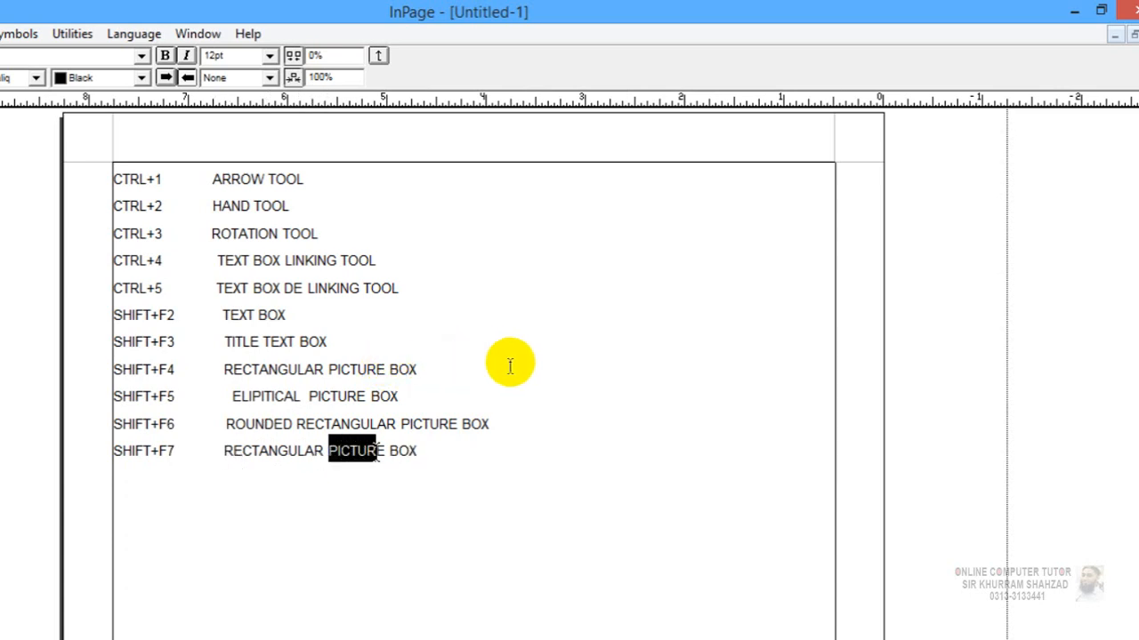
type("GRAPH")
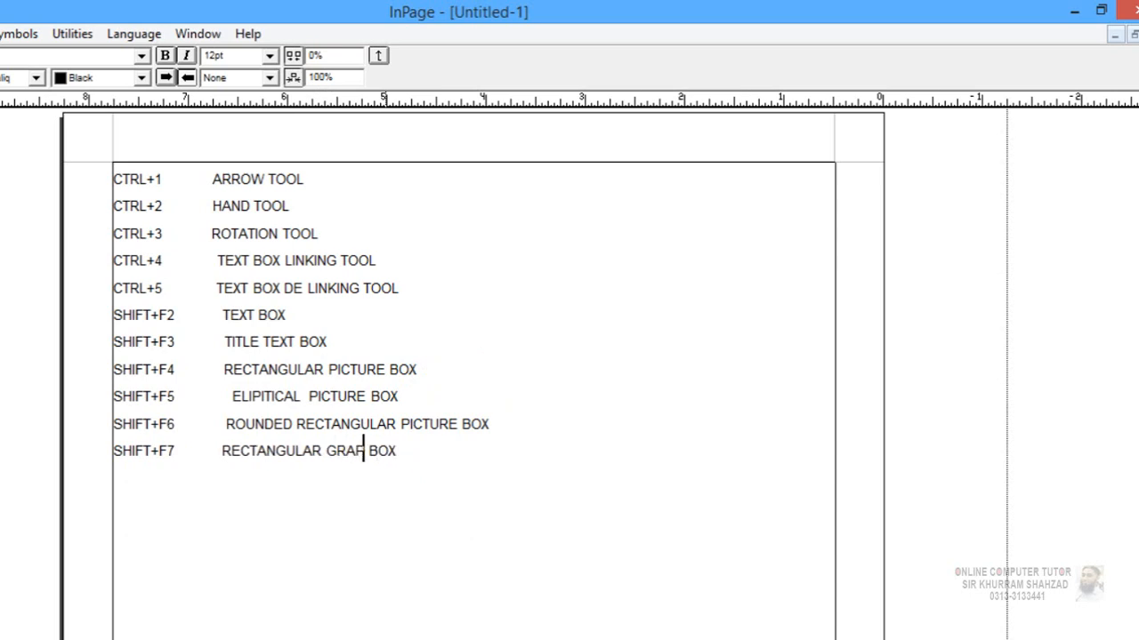
type("IC")
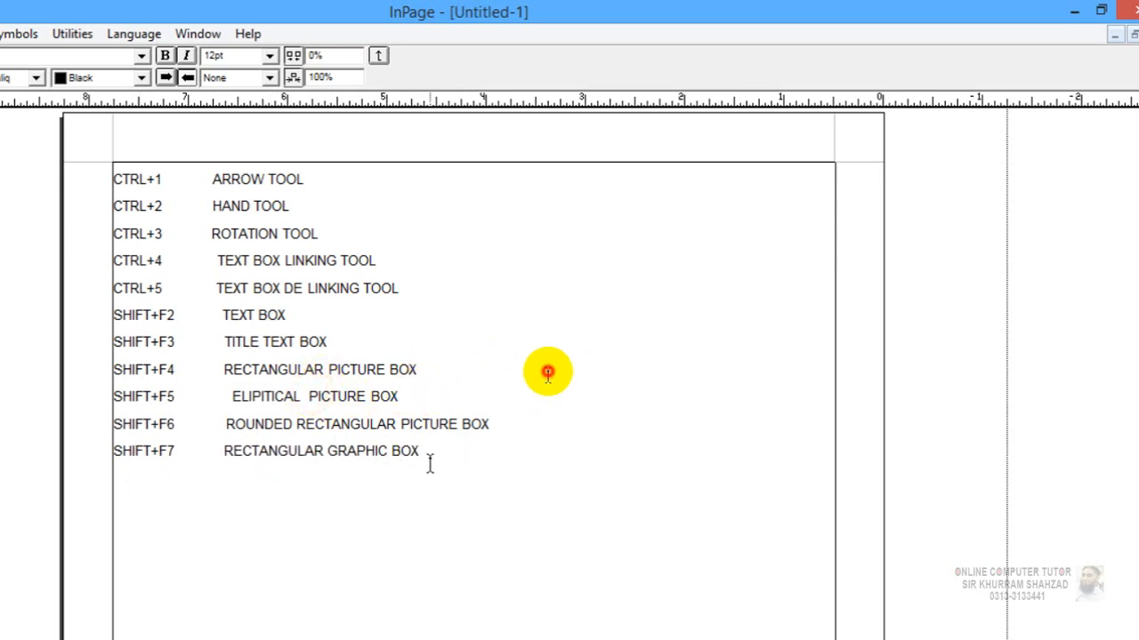
Copy the SHIFT+F5 ELIPITICAL PICTURE BOX line onto a new line below the SHIFT+F7 entry.
left_click(440, 442)
left_click_drag(417, 395, 112, 396)
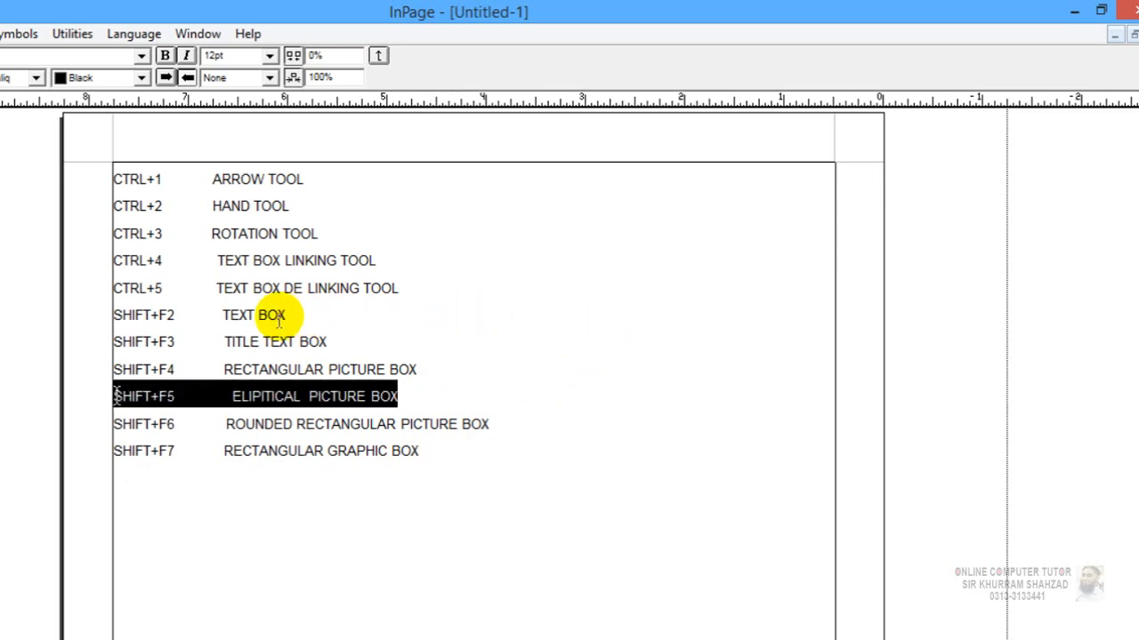
left_click(106, 396)
triple_click(128, 396)
key("ctrl+c")
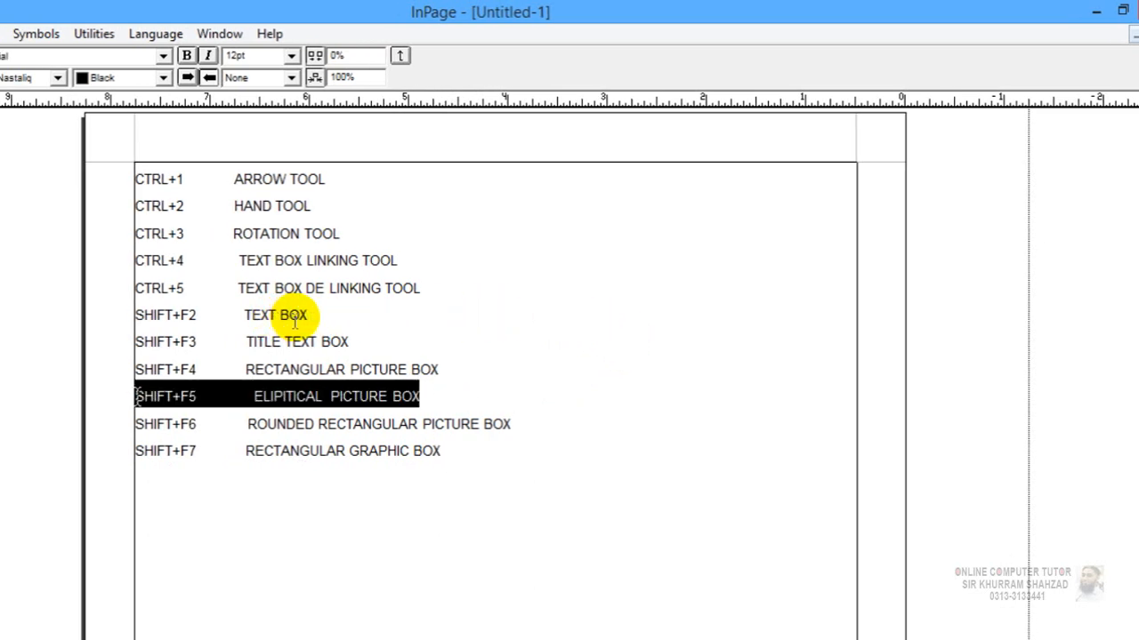
left_click(157, 451)
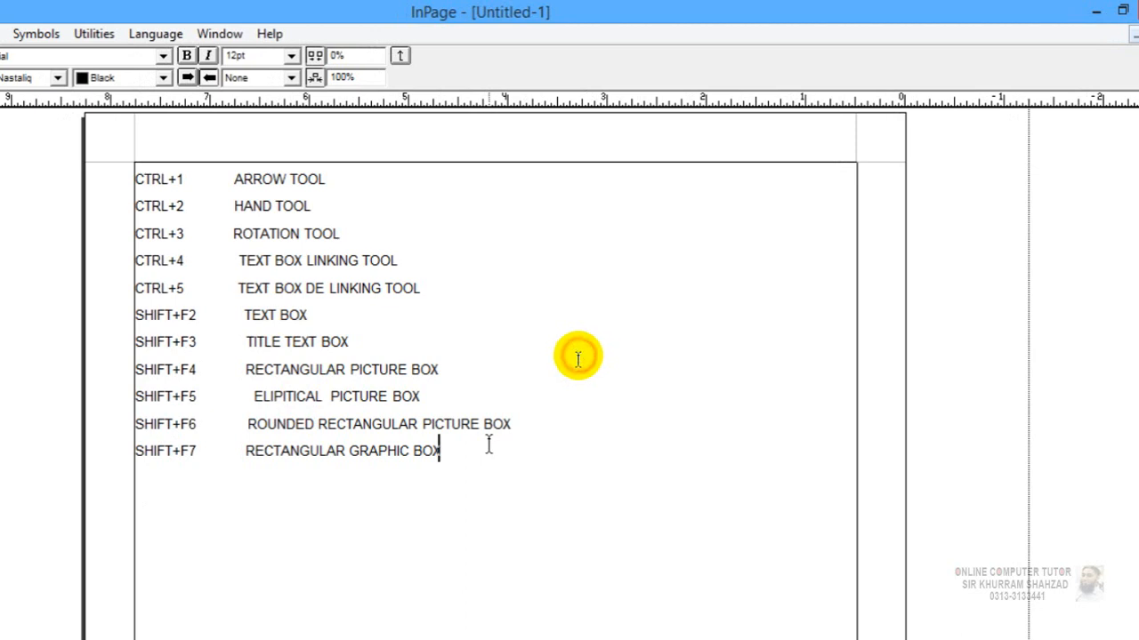
key("Return")
key("ctrl+v")
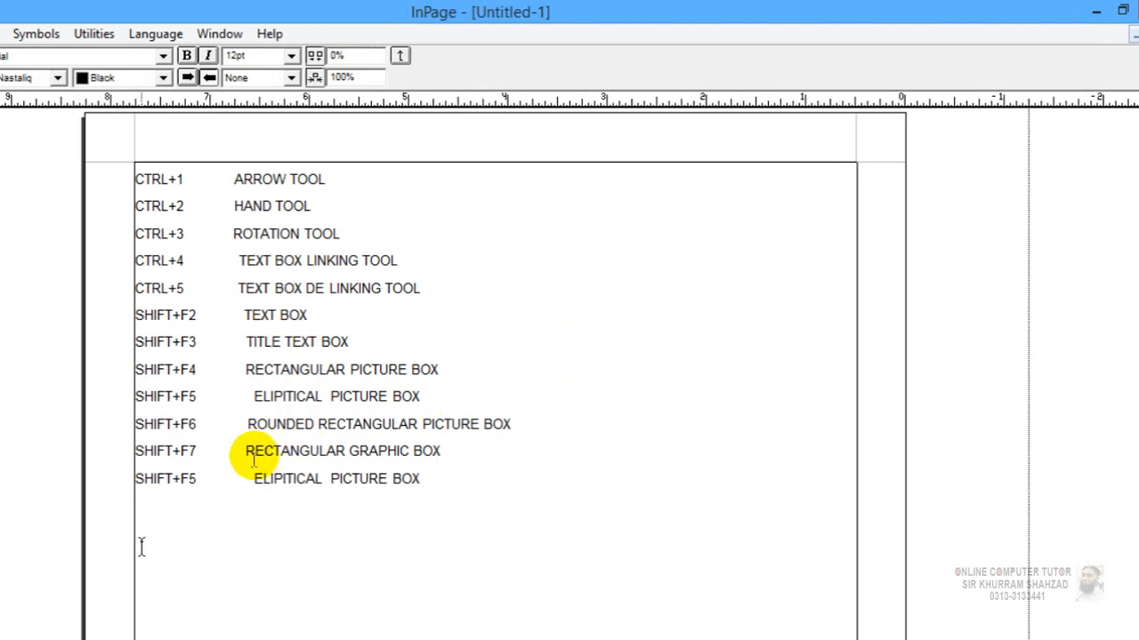
Change the copied last line's shortcut to SHIFT+F8 and replace its word PICTURE with GRAHIC.
left_click(223, 480)
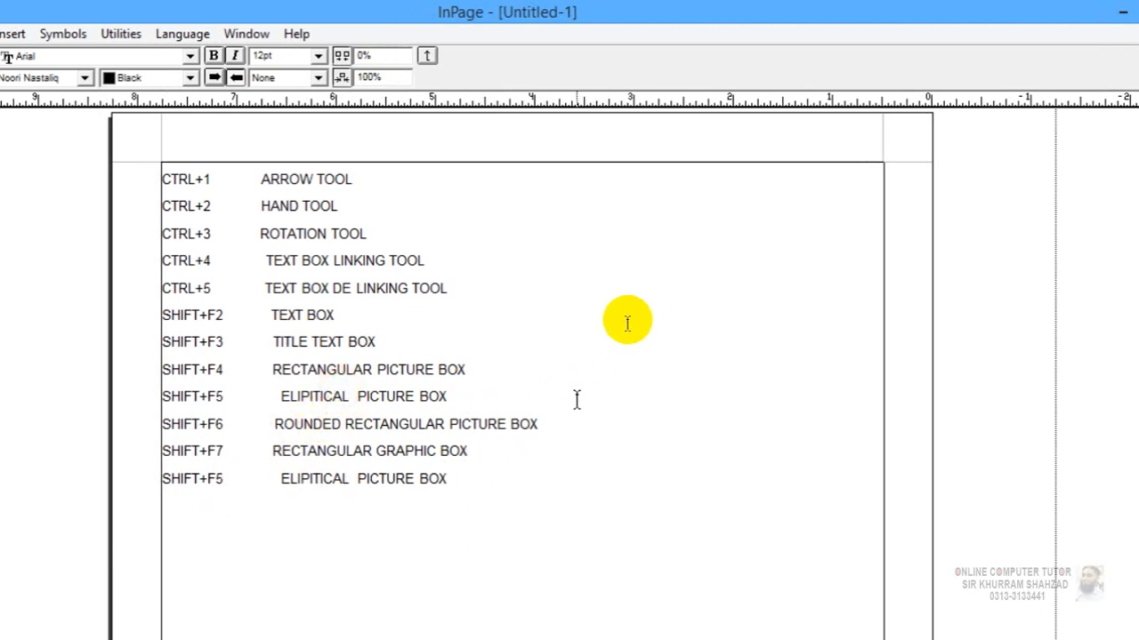
key("BackSpace")
type("8")
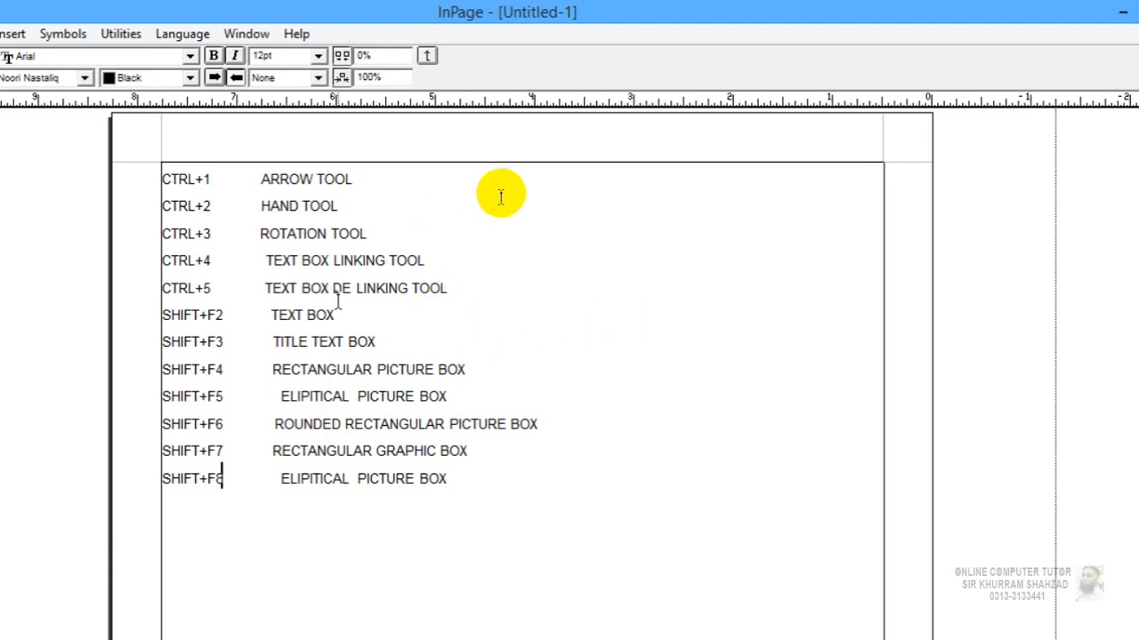
left_click(357, 480)
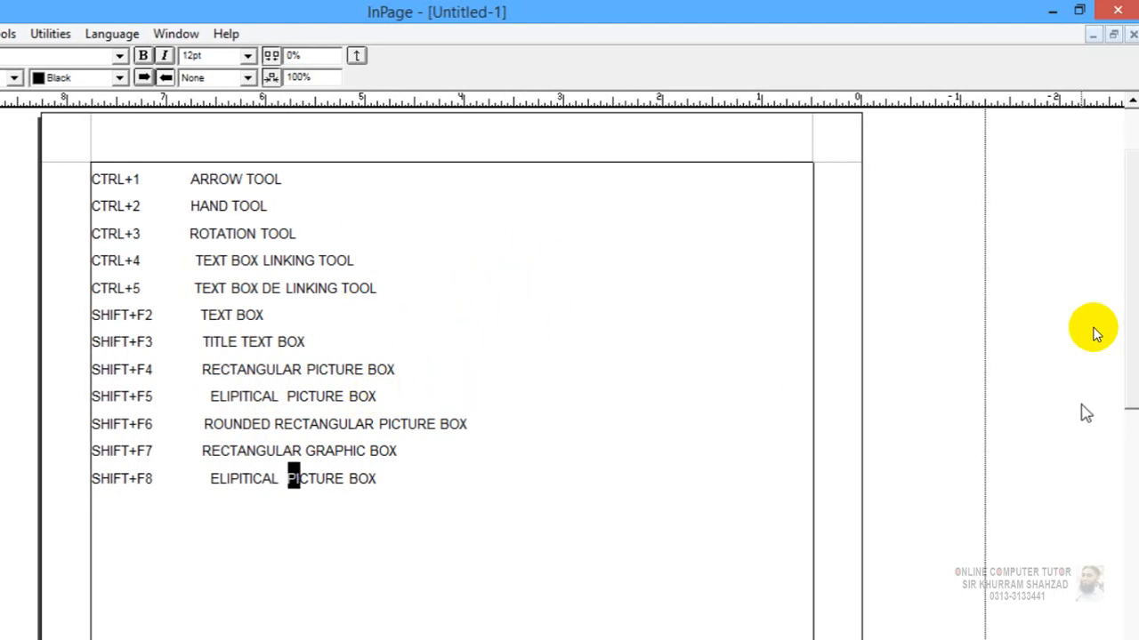
type("GRAH")
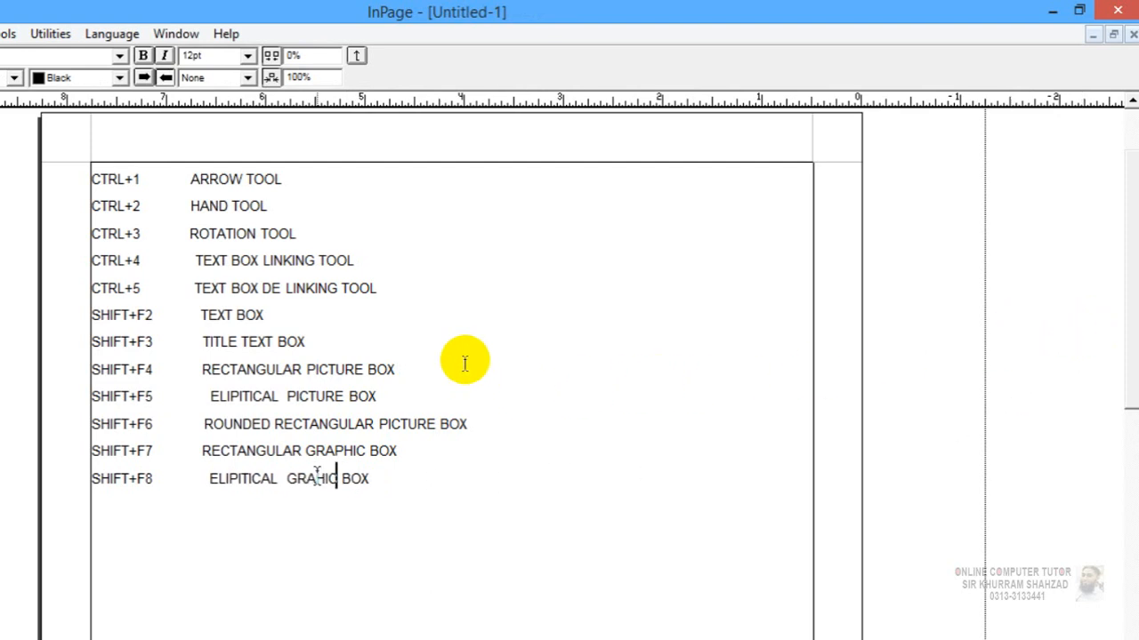
Copy the SHIFT+F6 line below the SHIFT+F8 line and change the copy's shortcut to SHIFT+F9.
left_click_drag(502, 415, 93, 427)
key("ctrl+c")
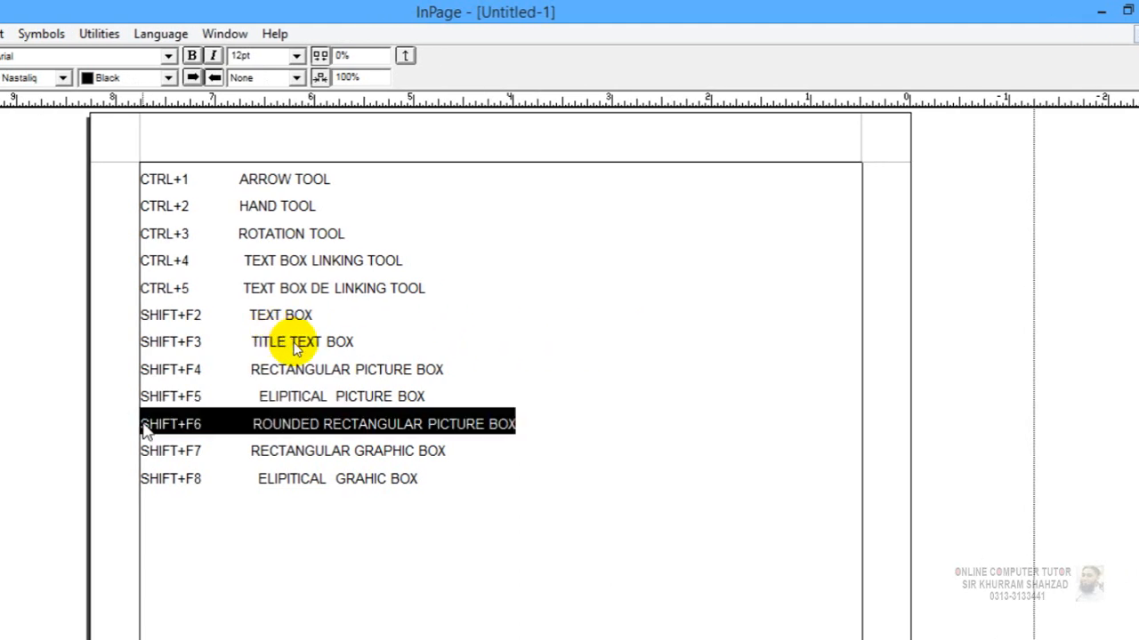
left_click(149, 505)
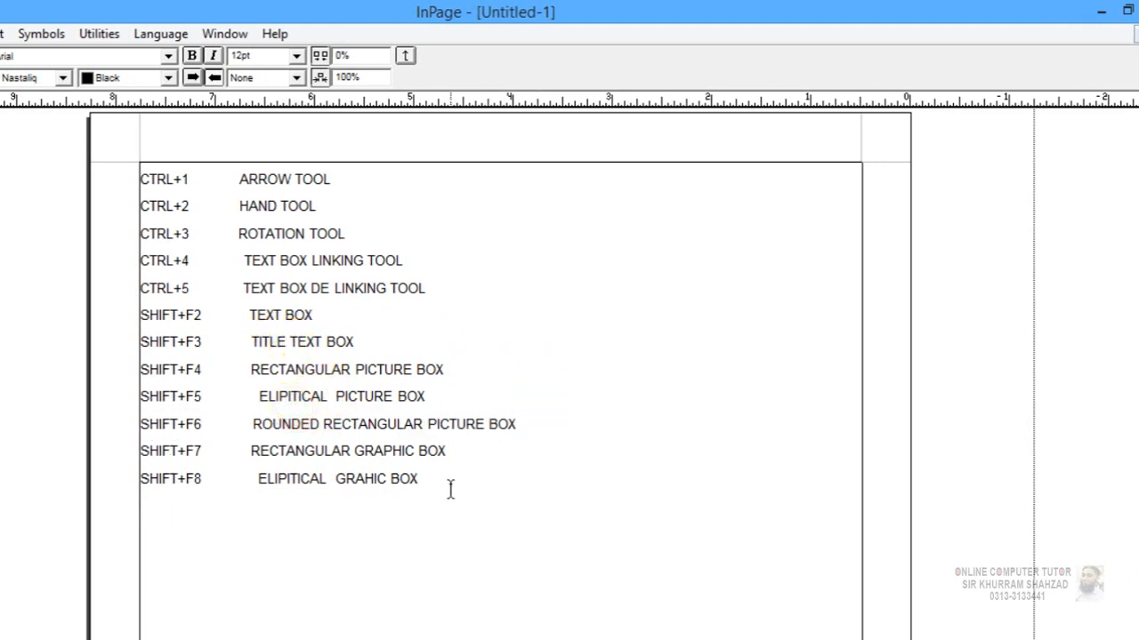
key("ctrl+v")
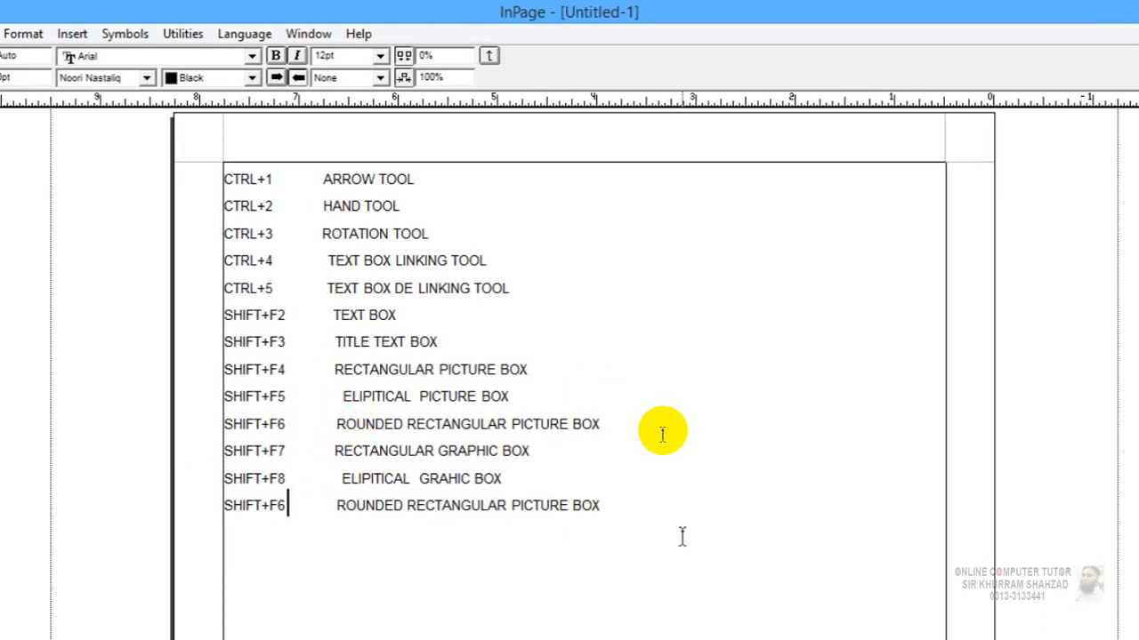
key("BackSpace")
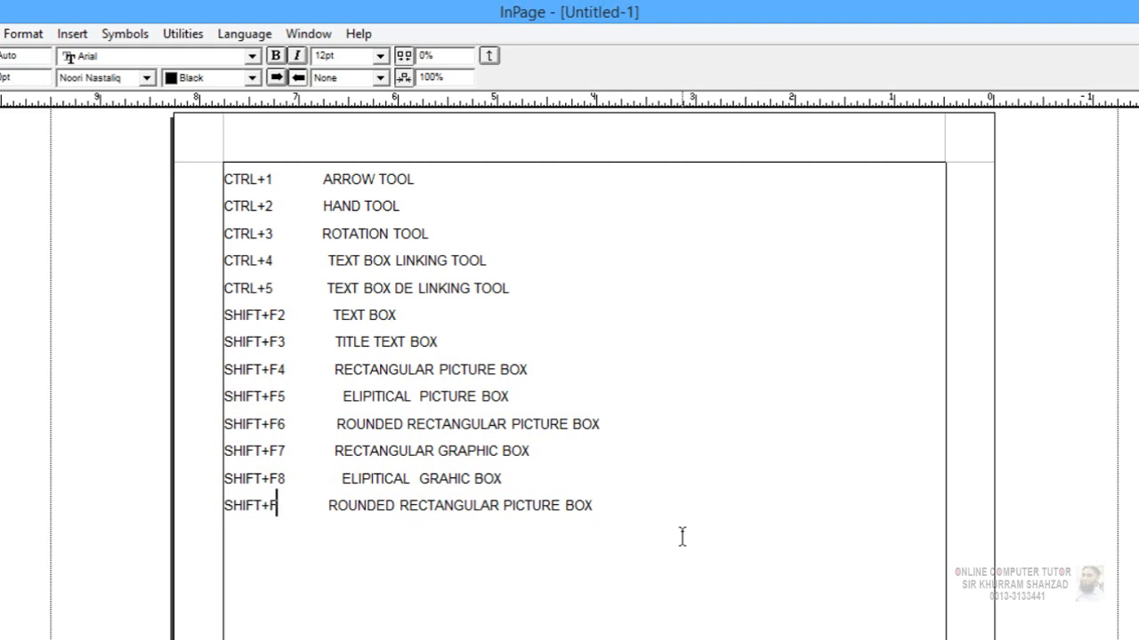
type("9")
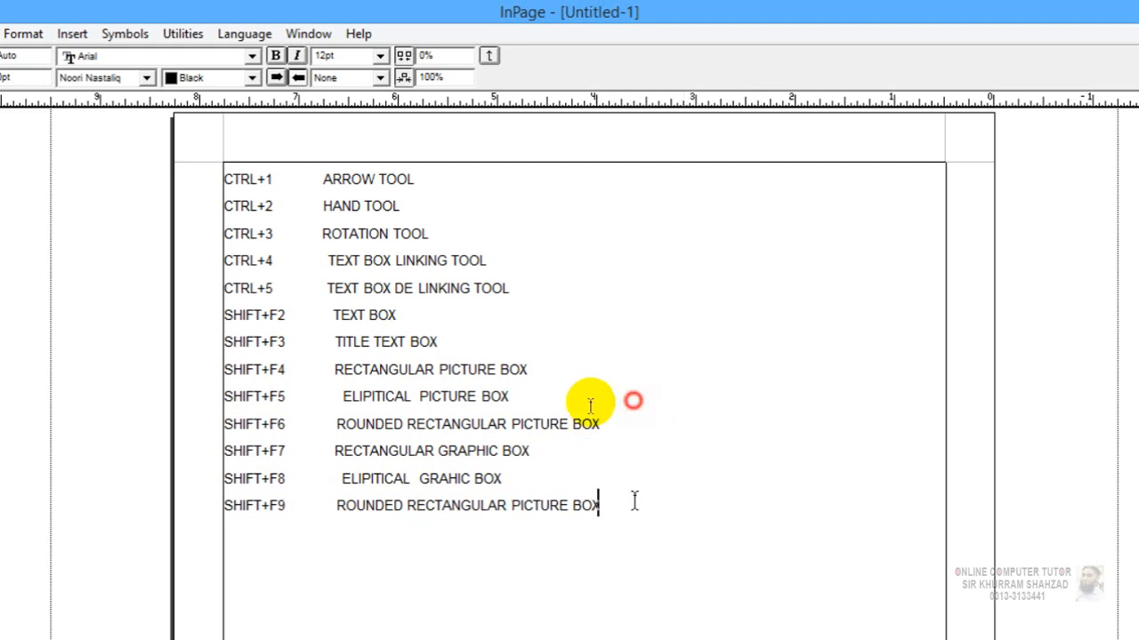
Replace PICTURE with GRAPHIC on the SHIFT+F9 line and correct GRAHIC to GRAPHIC on the SHIFT+F8 line.
left_click_drag(632, 501, 407, 534)
left_click(425, 527)
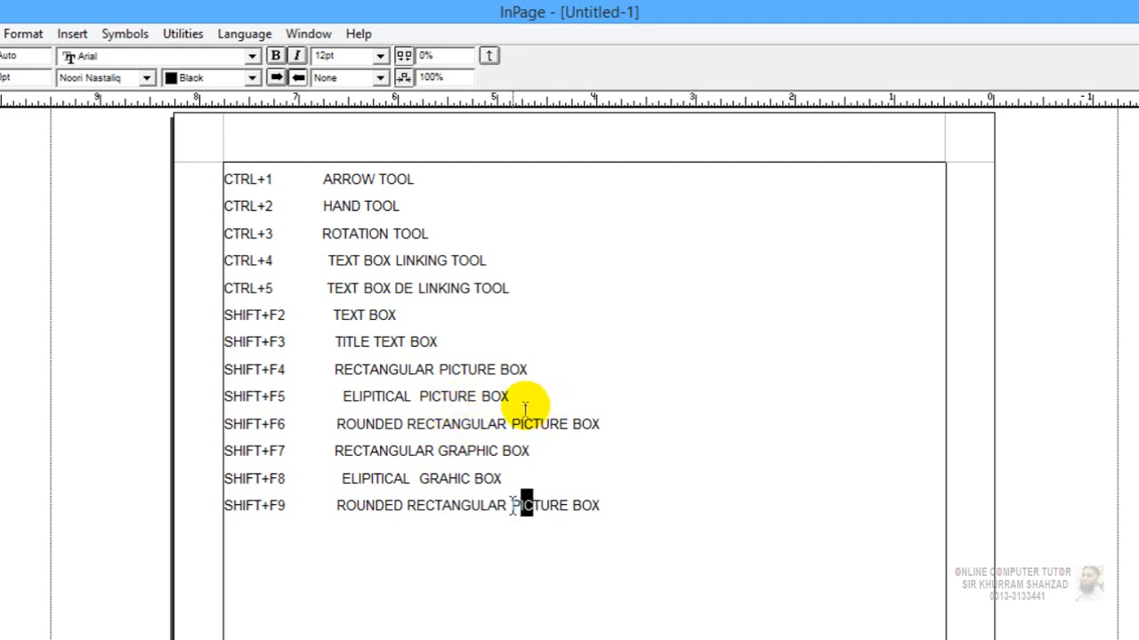
key("shift+Left")
key("shift+Right")
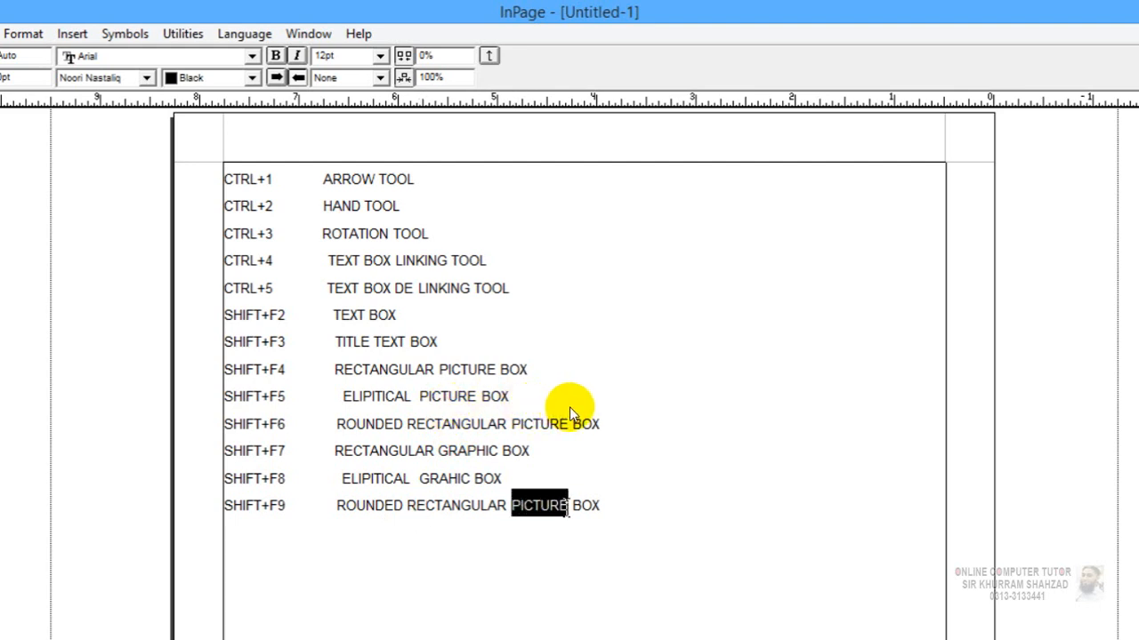
type("GRAPH")
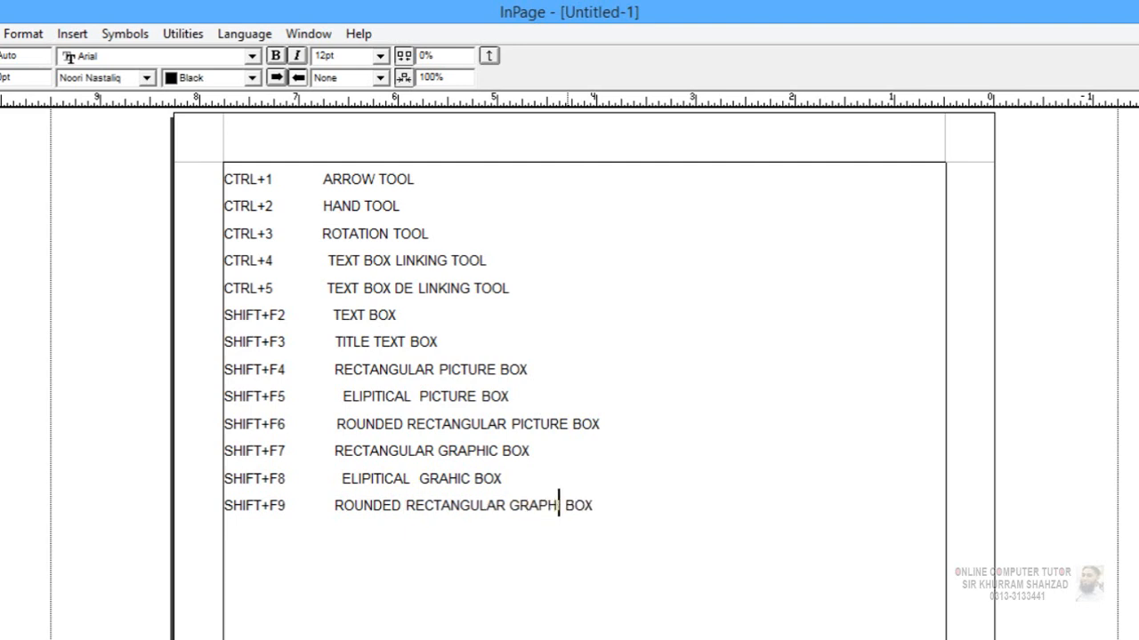
type("IC")
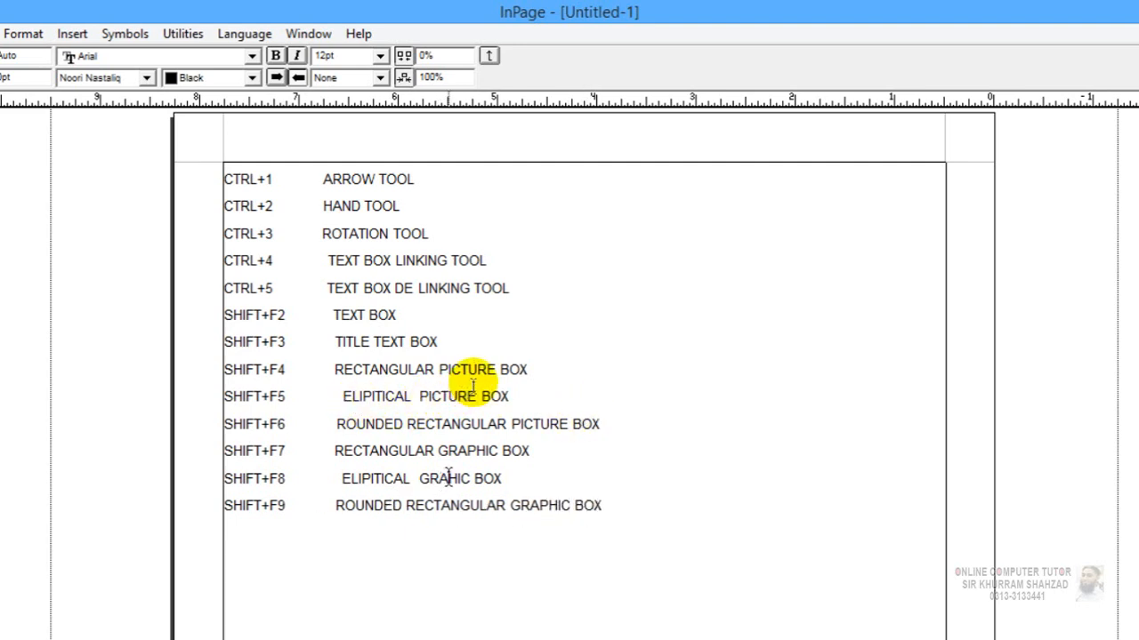
type("P")
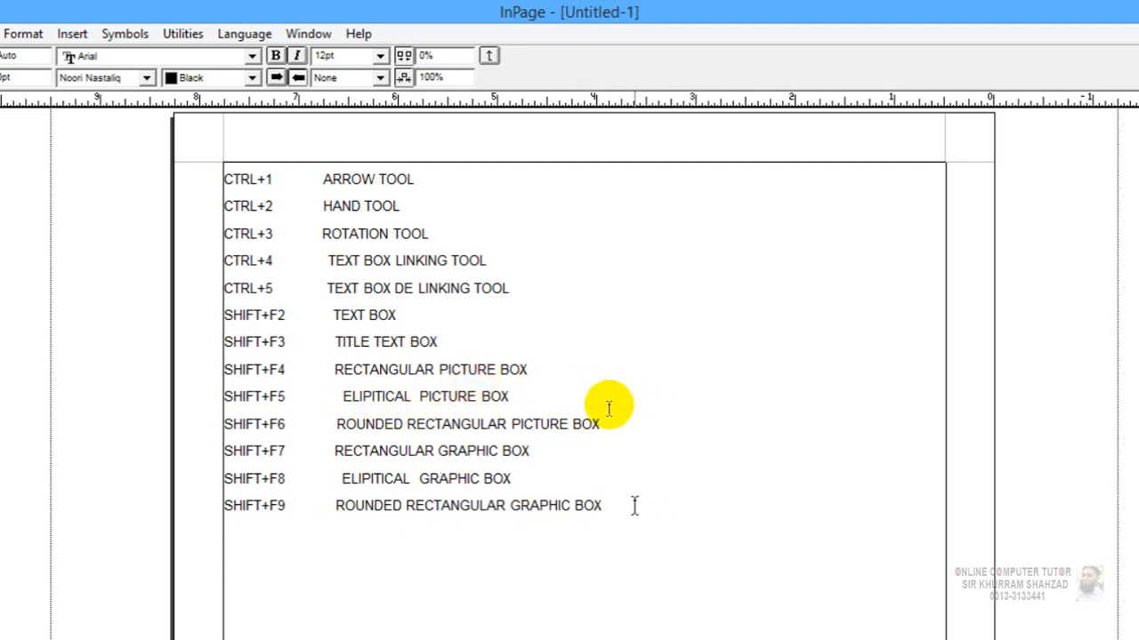
Copy the SHIFT+F9 line onto a new line below it and change the copy's shortcut to SHIFT+F10.
left_click_drag(623, 505, 218, 505)
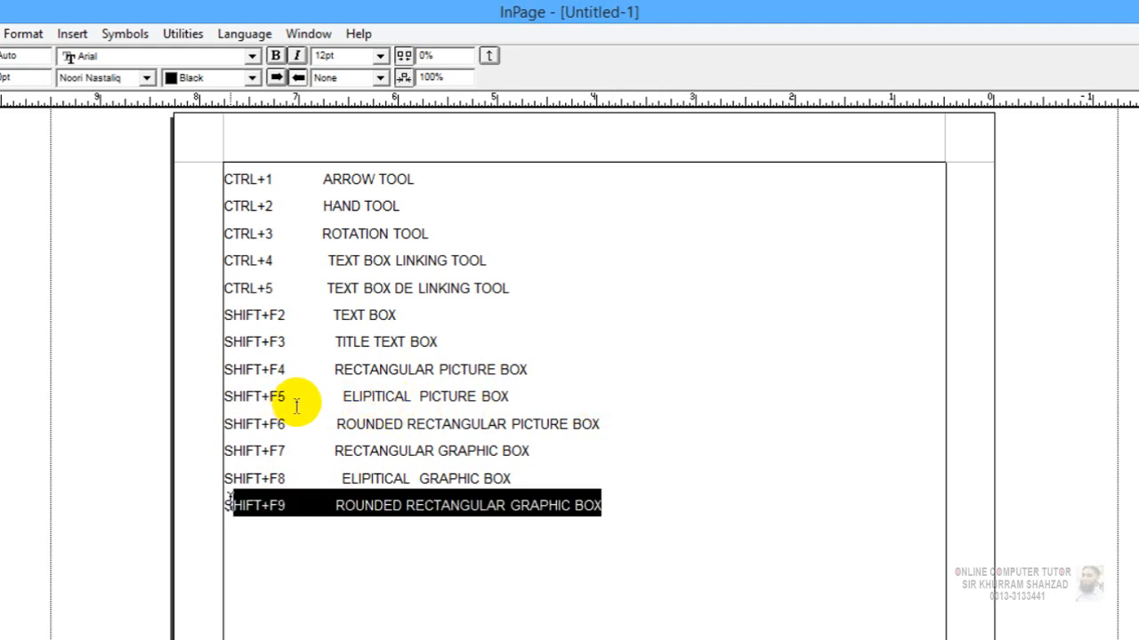
left_click(232, 533)
left_click_drag(602, 506, 224, 505)
key("ctrl+c")
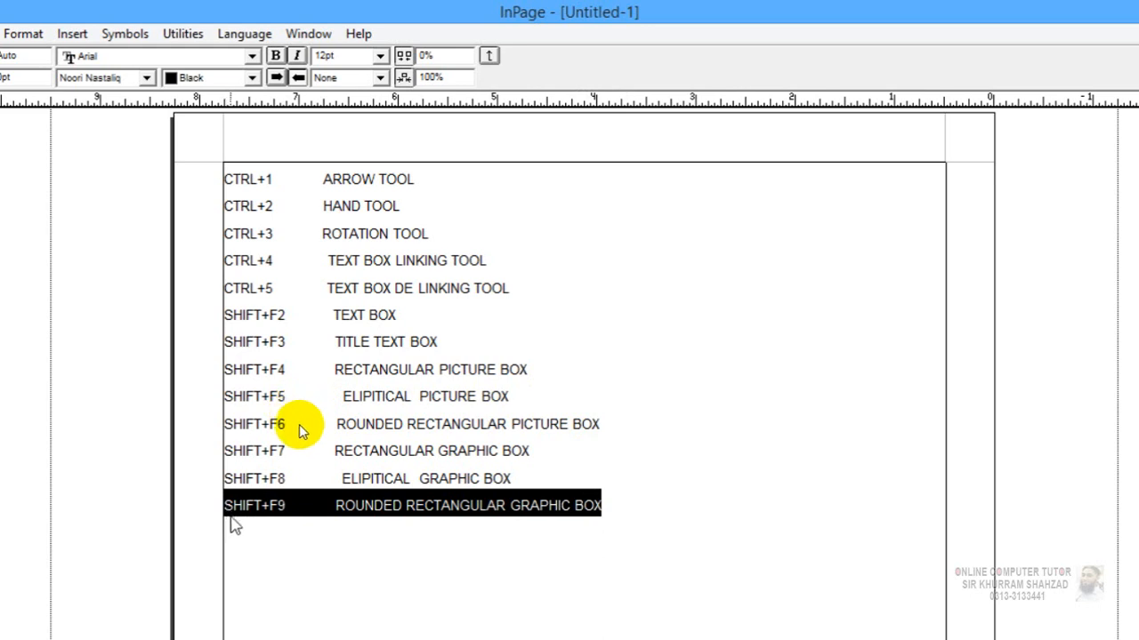
left_click(233, 531)
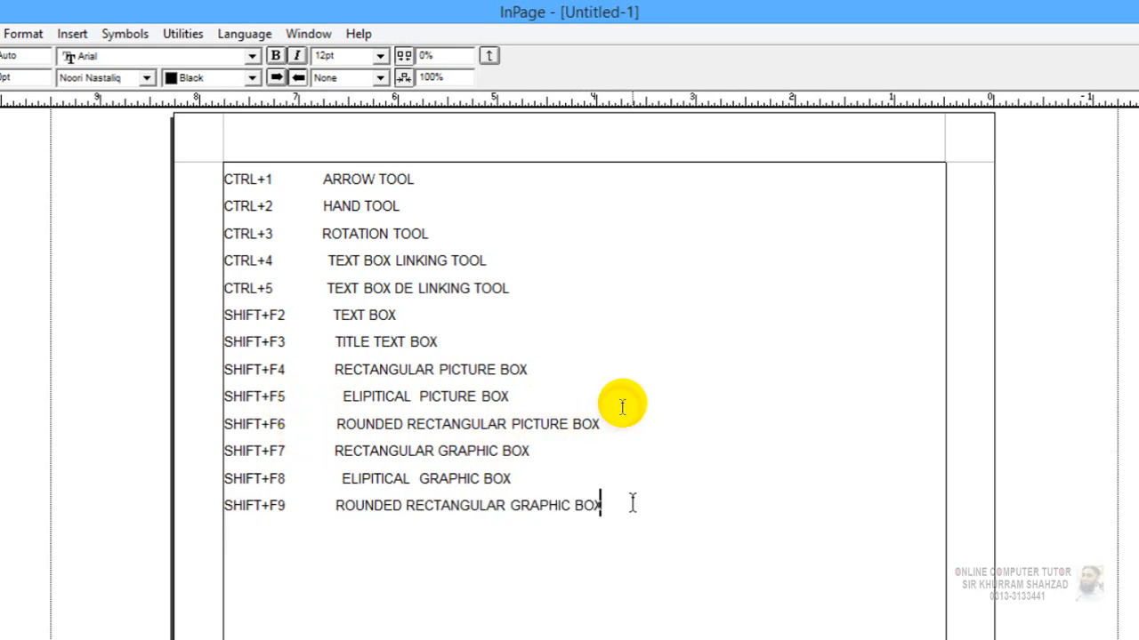
key("Return")
key("ctrl+v")
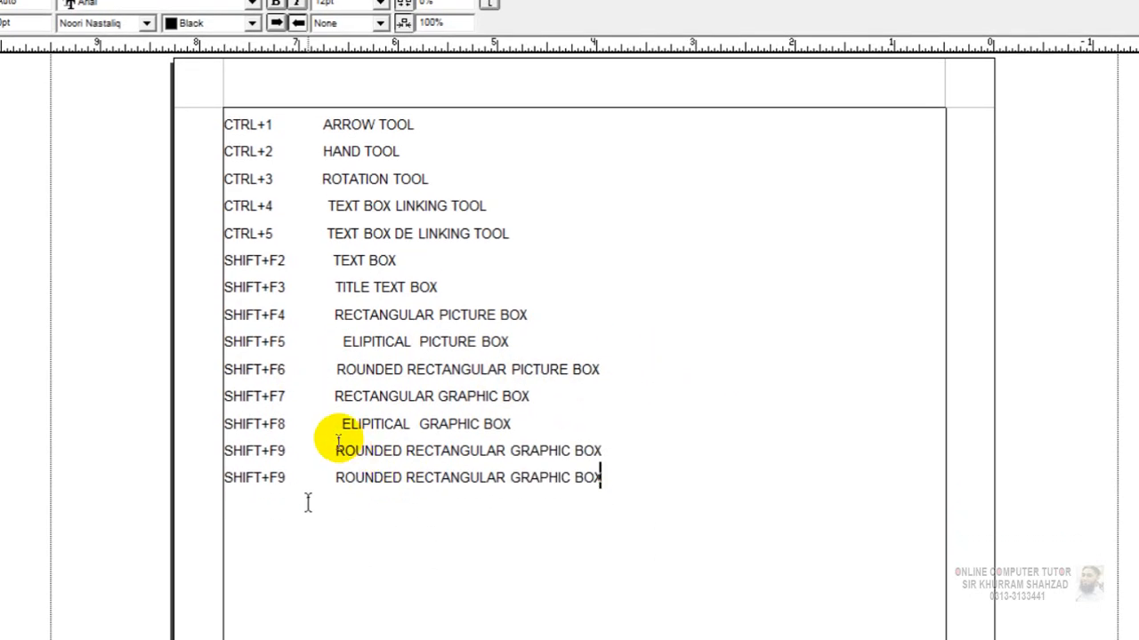
left_click(276, 532)
key("Delete")
type("10")
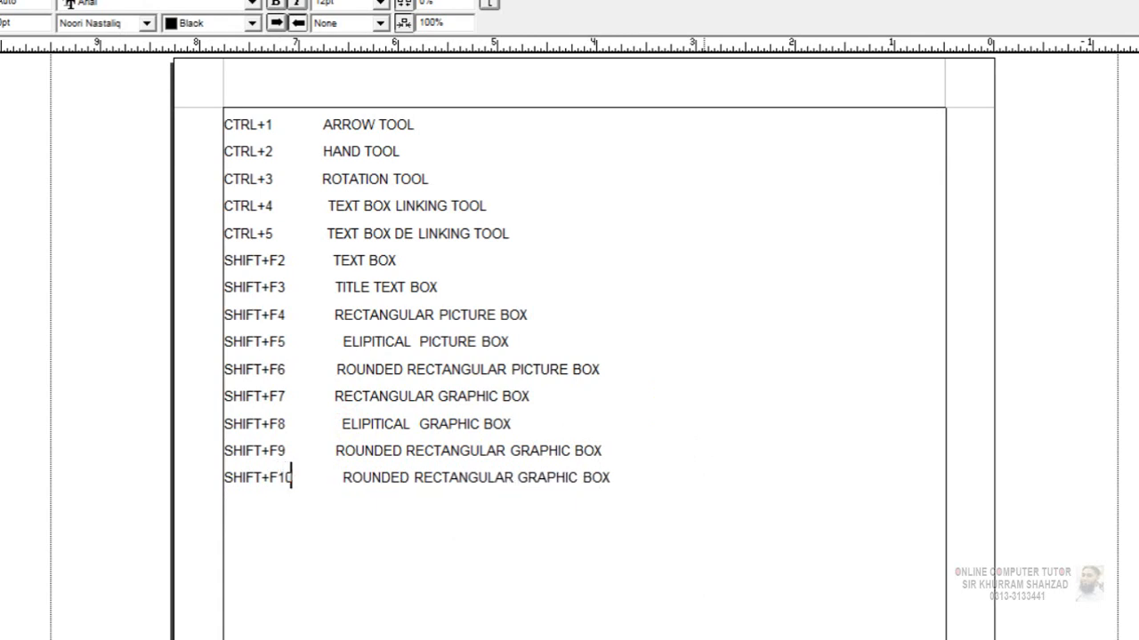
Replace ROUNDED RECTANGULAR GRAPHIC BOX on the SHIFT+F10 line with LINE TOOL.
left_click_drag(610, 478, 363, 481)
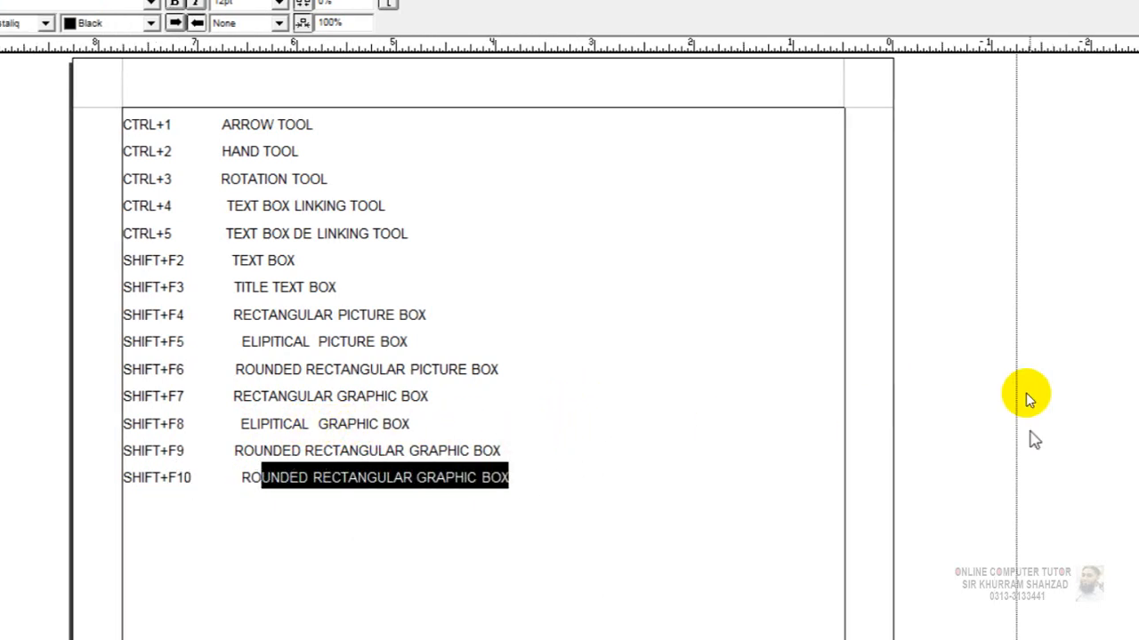
key("BackSpace")
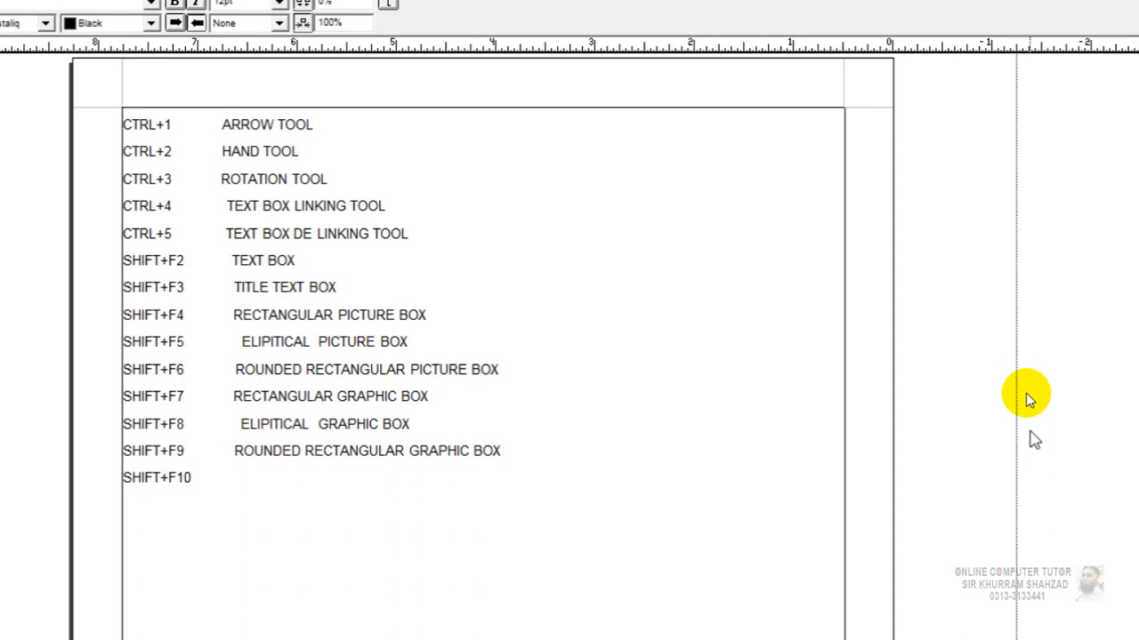
type("LINE TOOL")
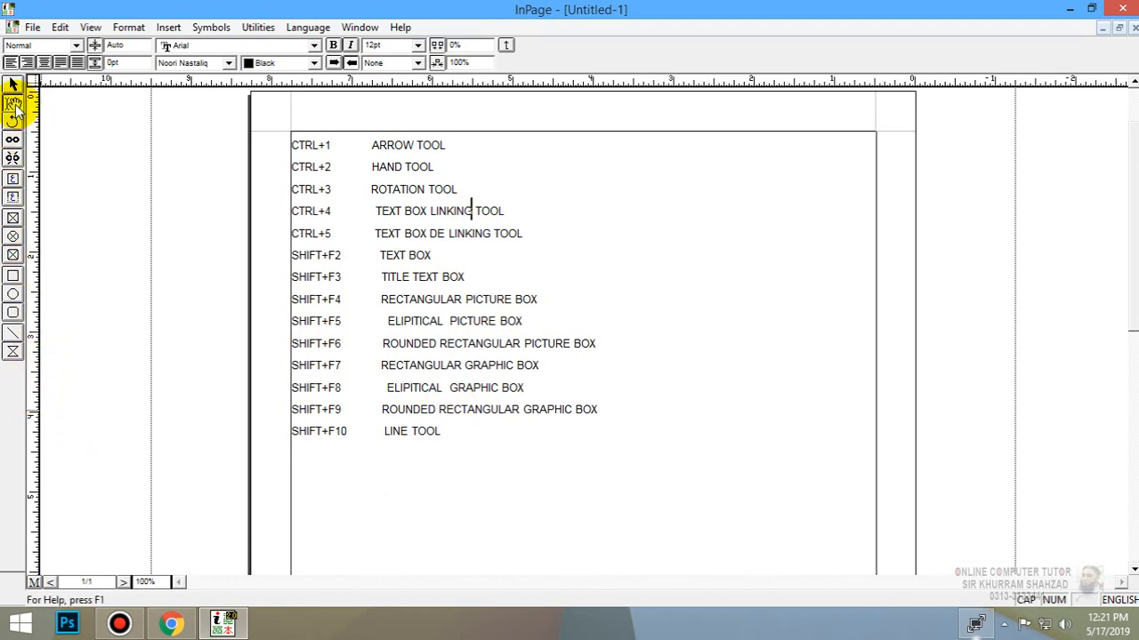
Leave text editing and try the listed shortcuts for the text box de-linking, text box, title text box and rectangular picture box tools.
left_click(122, 148)
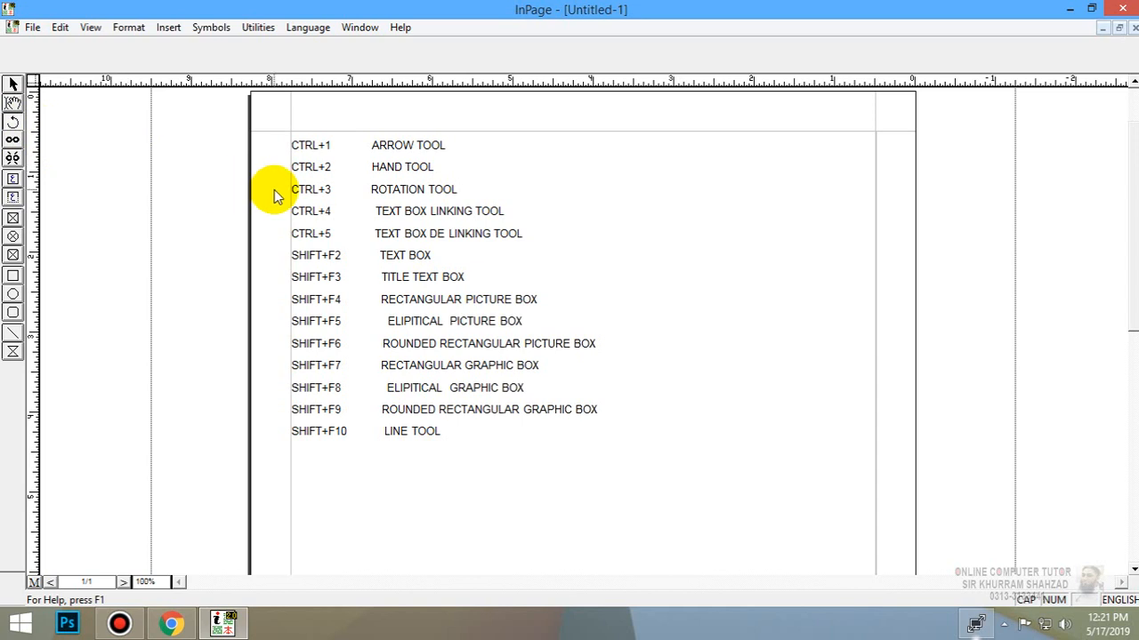
key("ctrl+4")
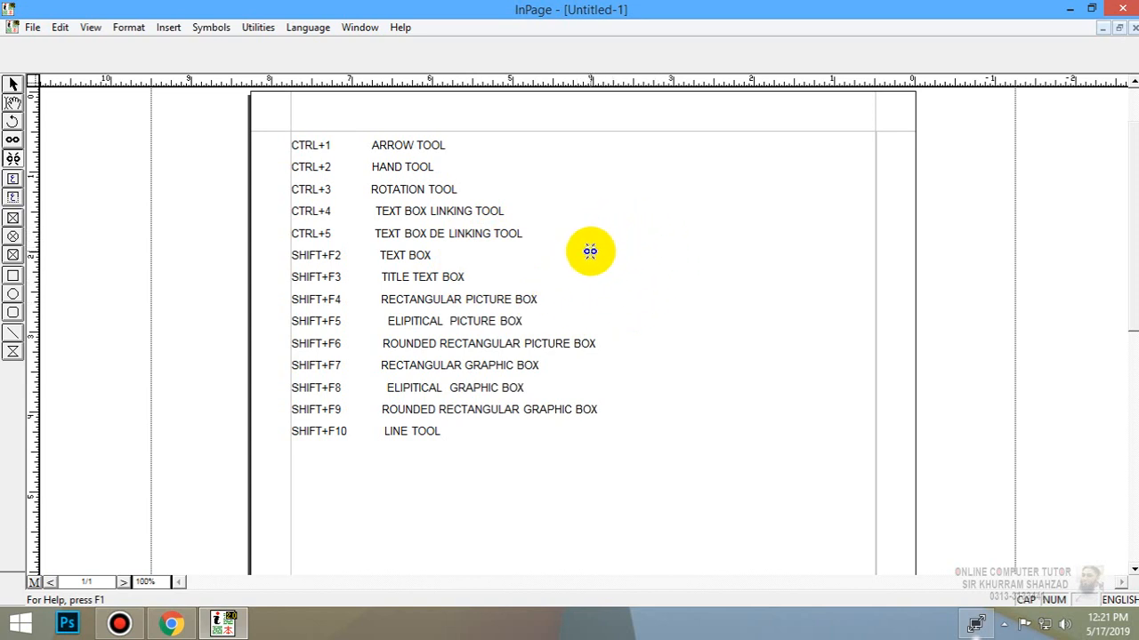
key("shift+F2")
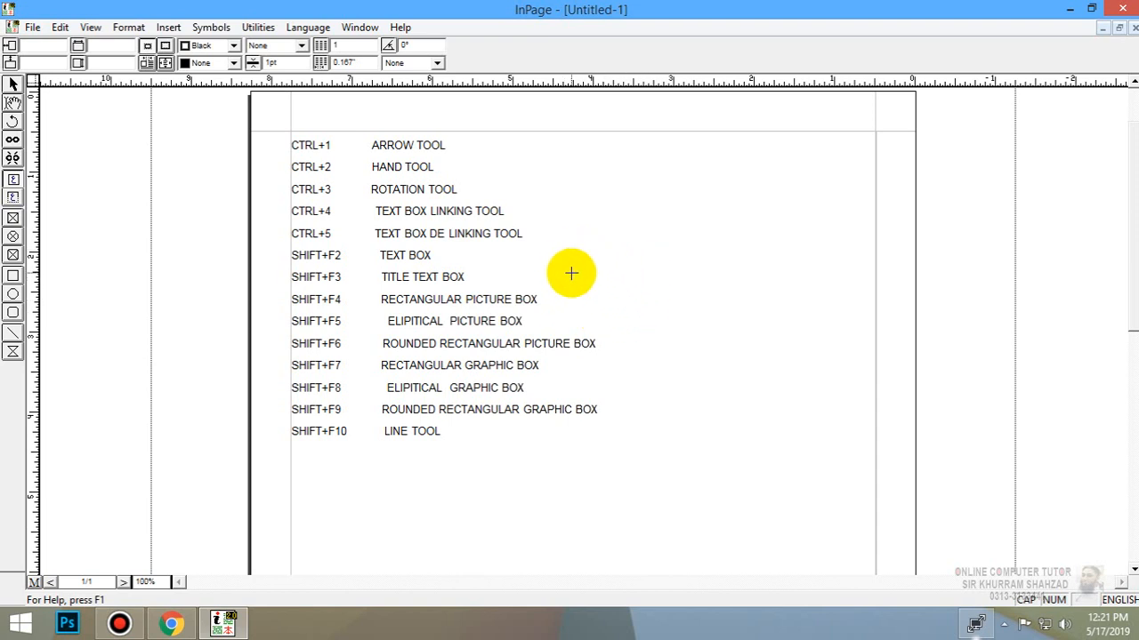
key("shift+F3")
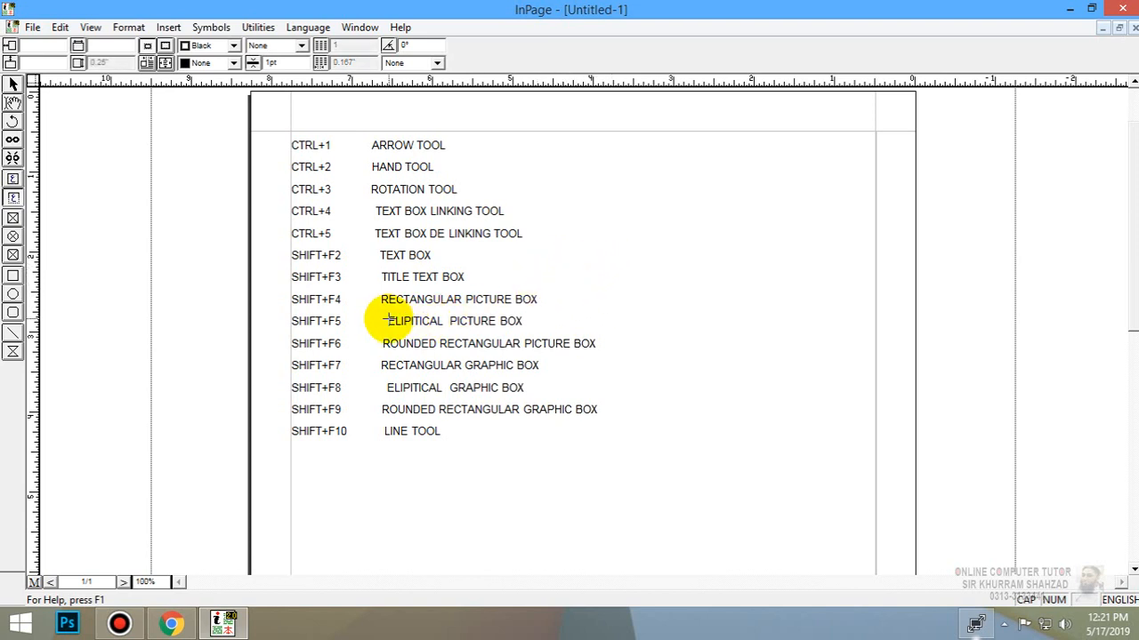
key("shift+F5")
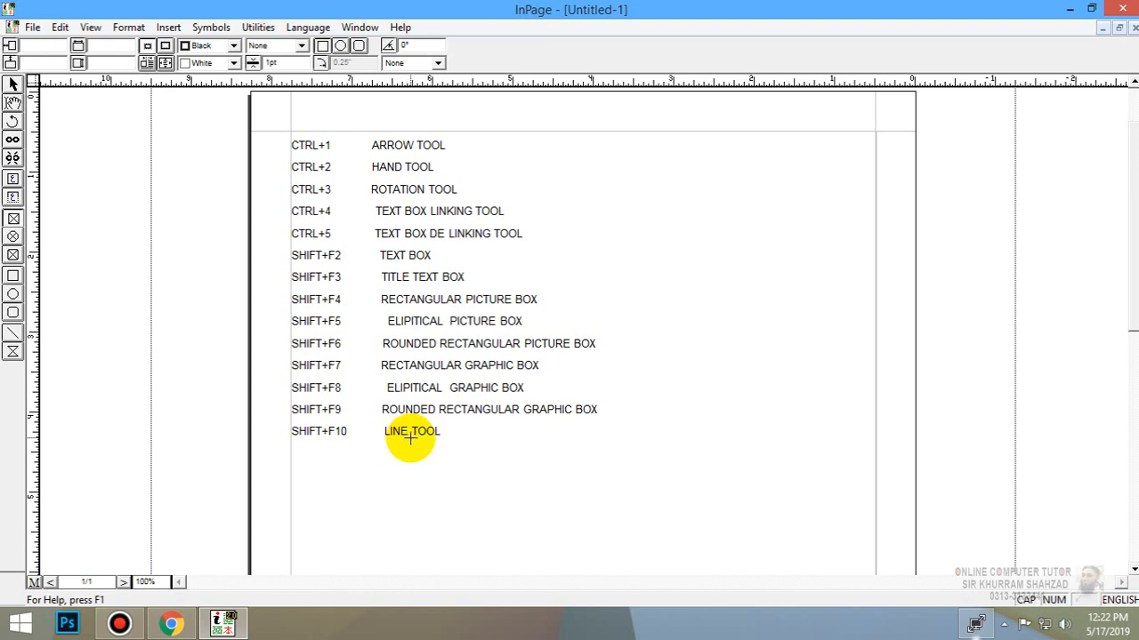
Activate the arrow tool and the text box linking and de-linking tools directly from the toolbox.
left_click(13, 85)
left_click(13, 156)
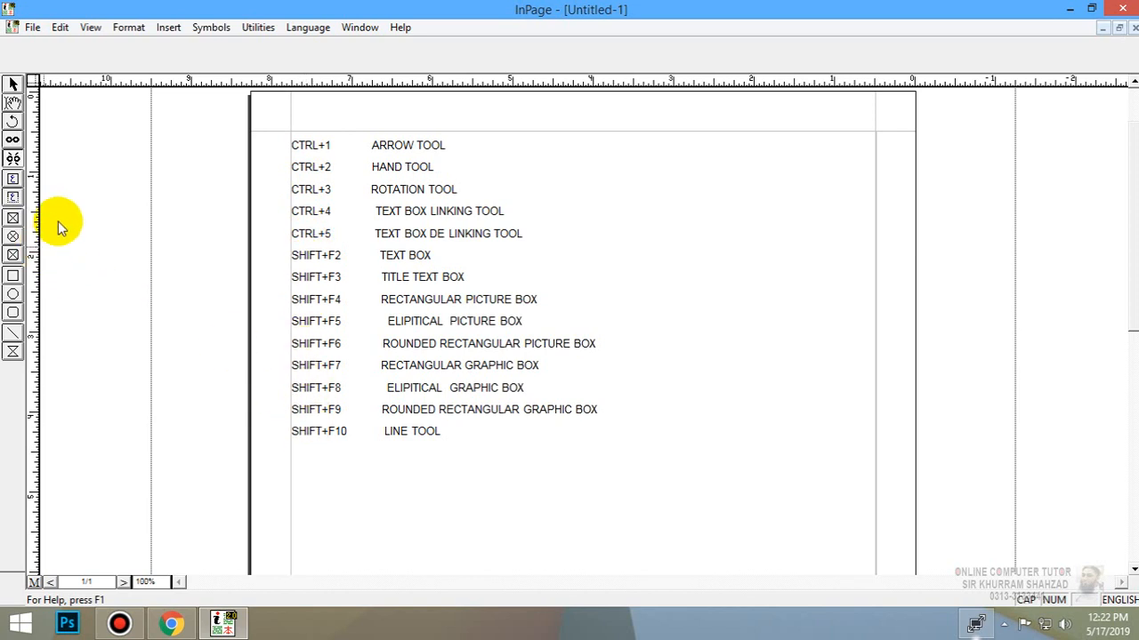
left_click(12, 144)
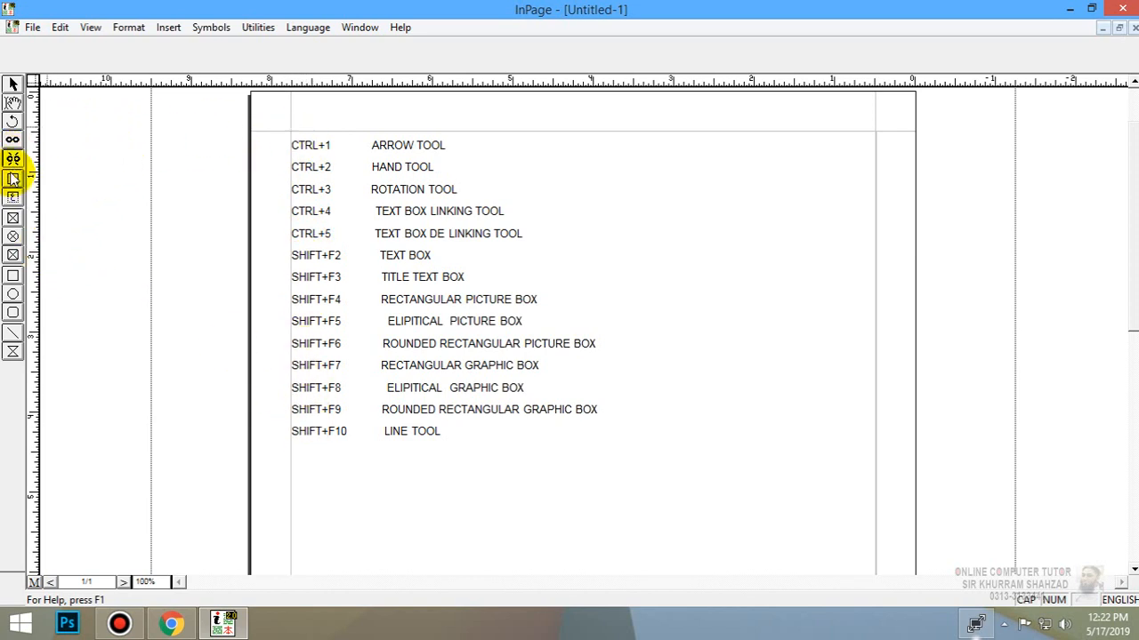